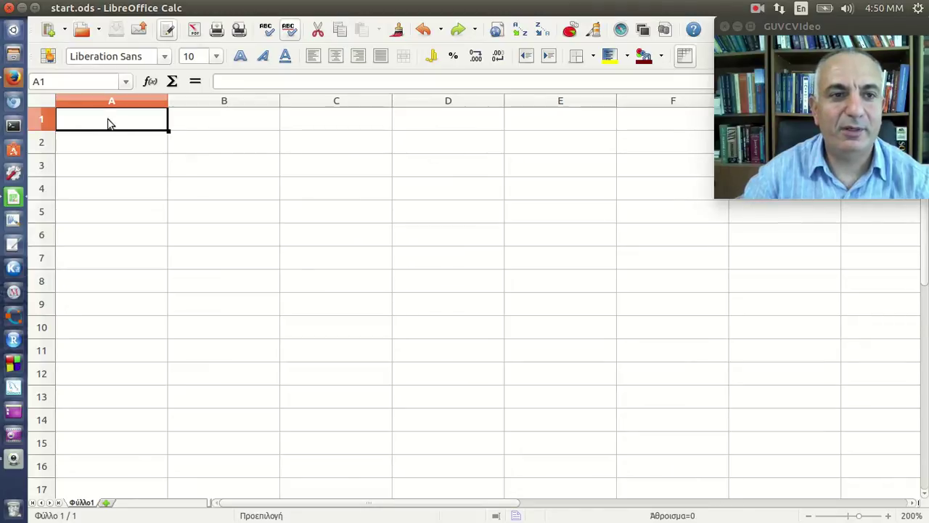
- Switch from the empty start.ods sheet to Firefox showing the Greek LibreOffice homepage
left_click(13, 77)
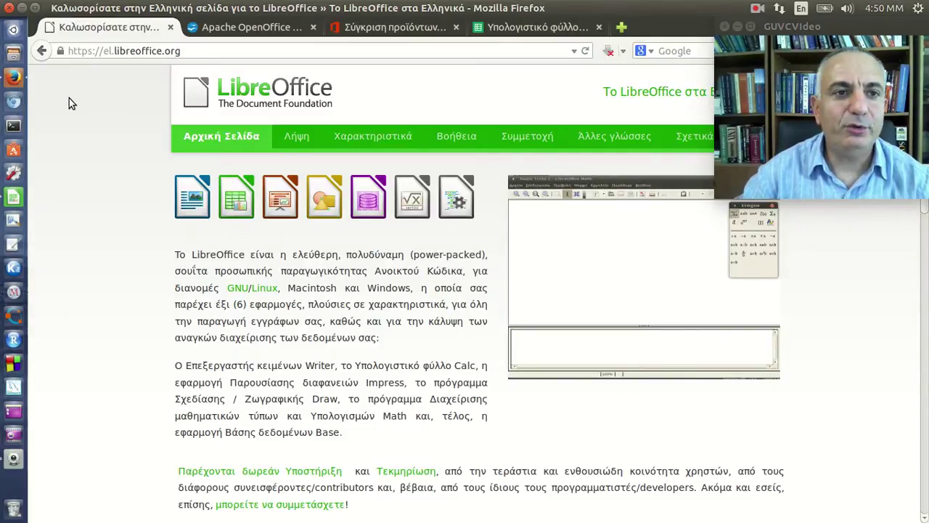
left_click(201, 50)
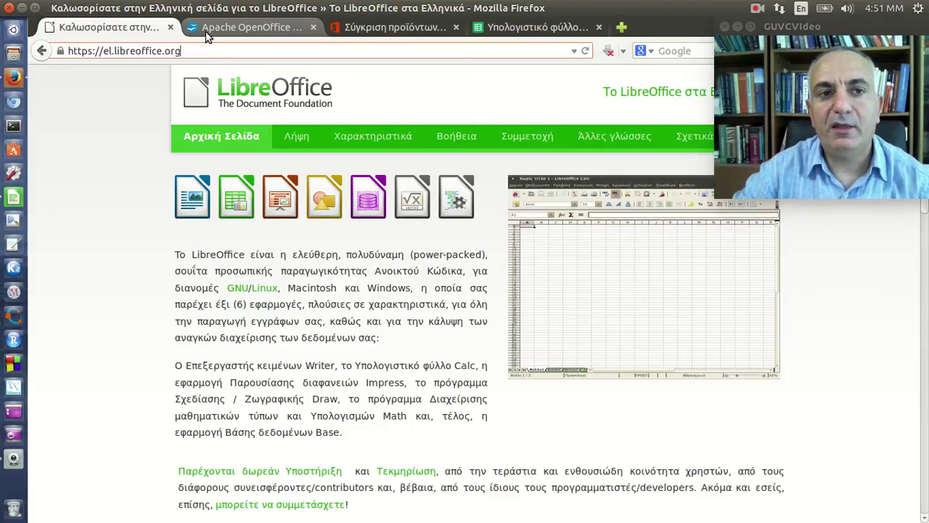
- View the Greek Apache OpenOffice page, then the Microsoft Office plans comparison page
left_click(207, 36)
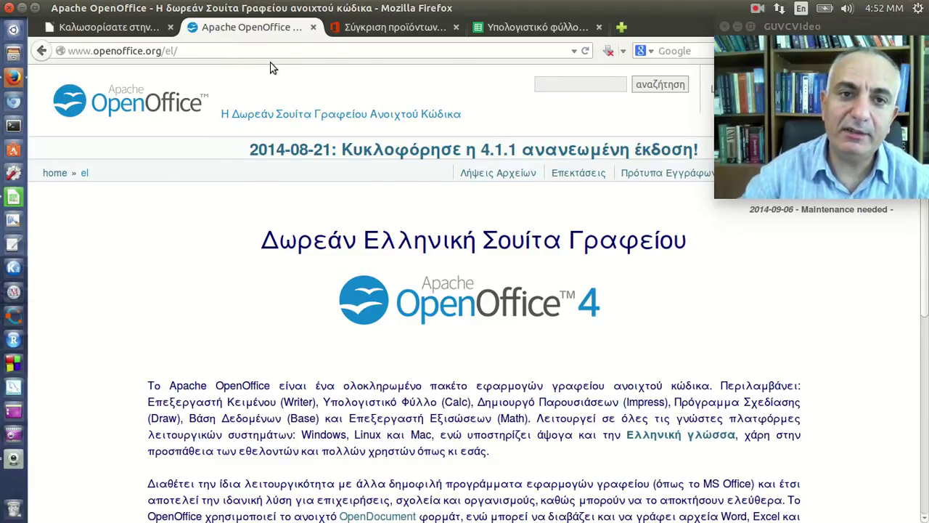
left_click(354, 30)
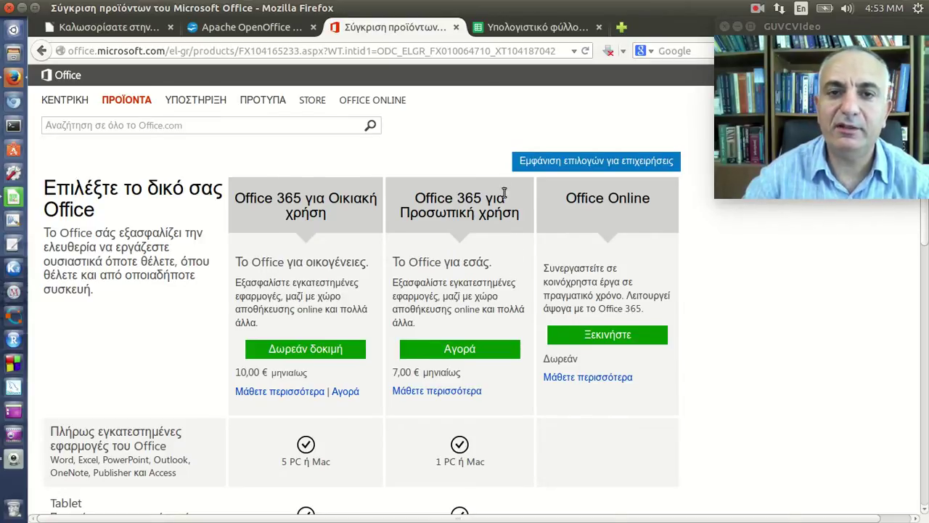
- Show the blank, untitled Google Sheets spreadsheet in the fourth Firefox tab
left_click(499, 29)
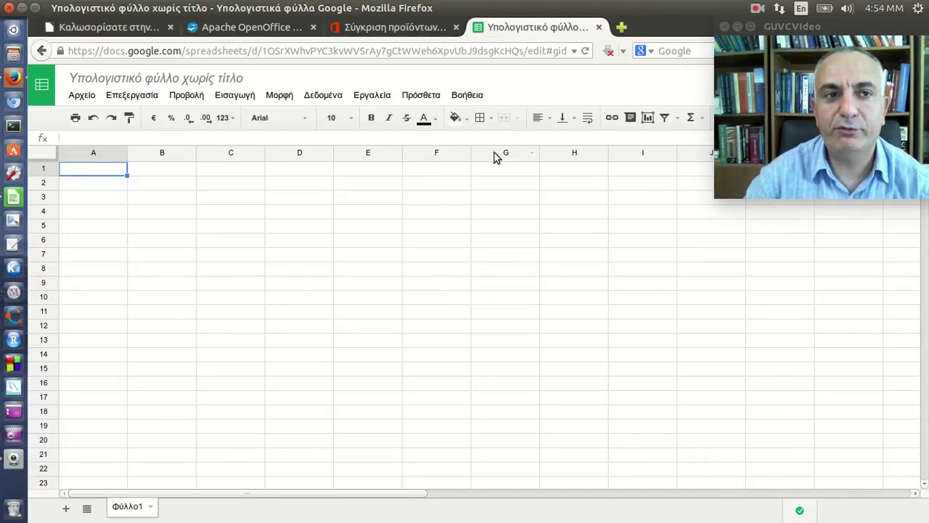
- Visit the Greek LibreOffice site's download page, then return to start.ods in Calc
left_click(133, 36)
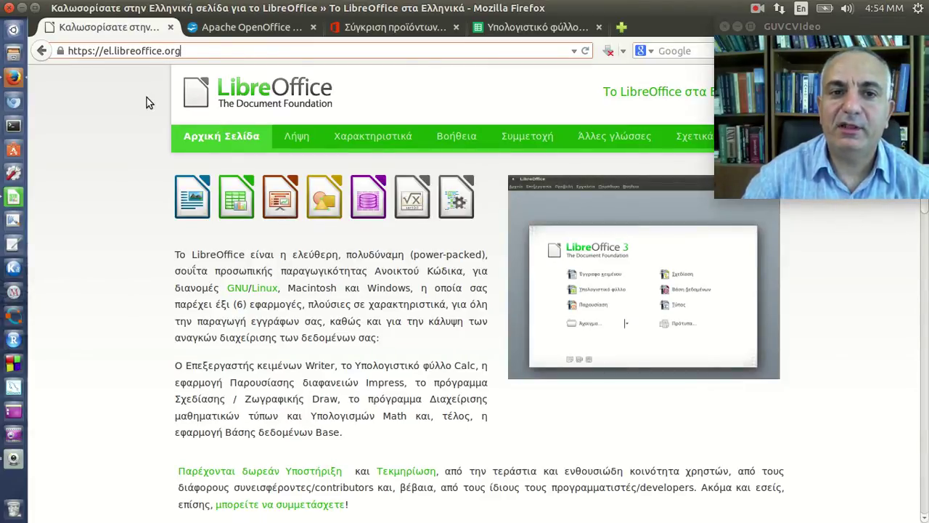
left_click(296, 136)
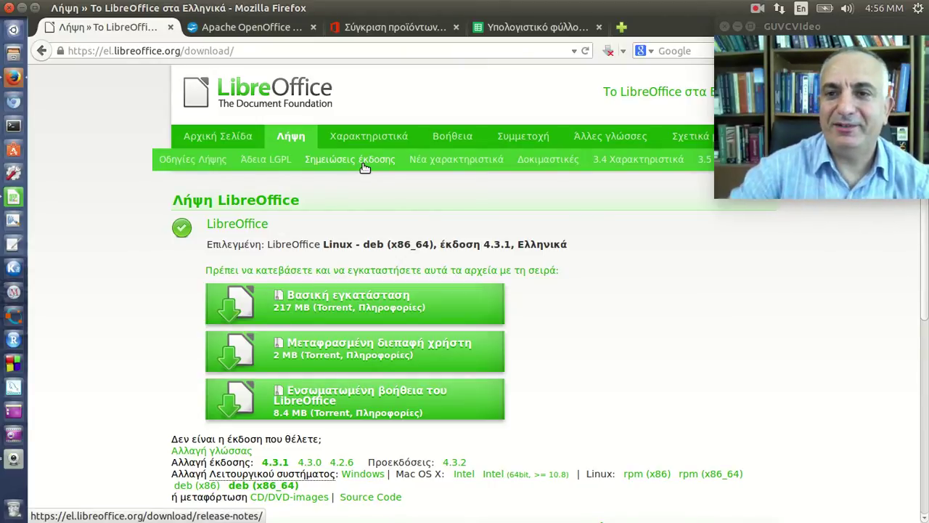
left_click(14, 199)
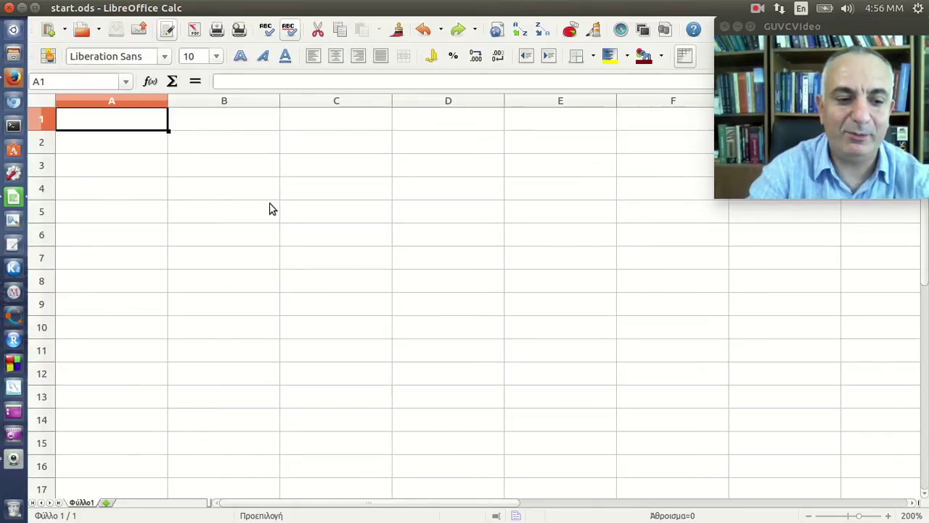
- Enter 1 in cell A1, then move among A1, B1, A2 and B2 with arrow keys
type("1")
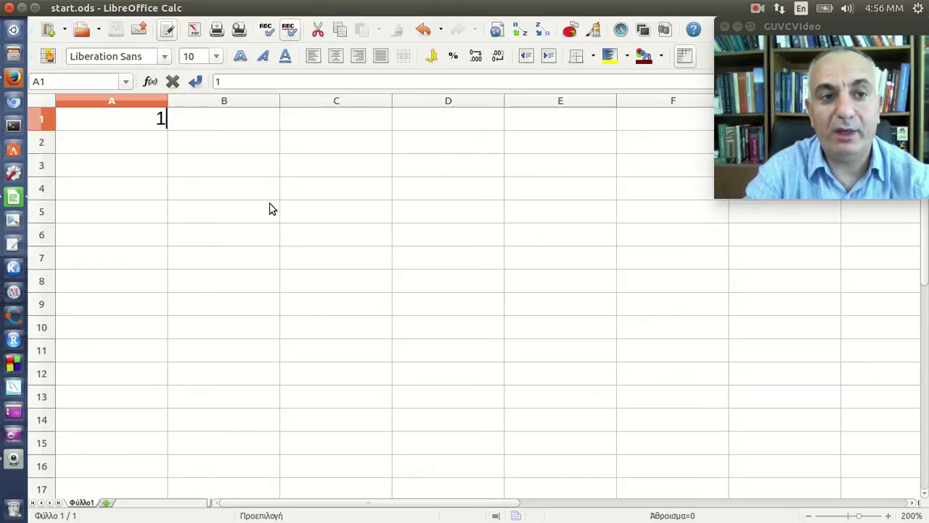
key("Return")
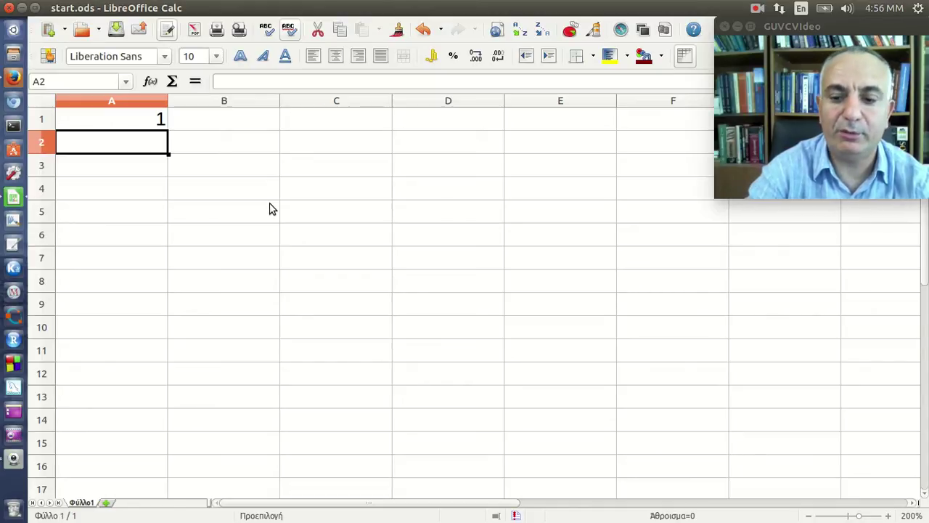
key("Up")
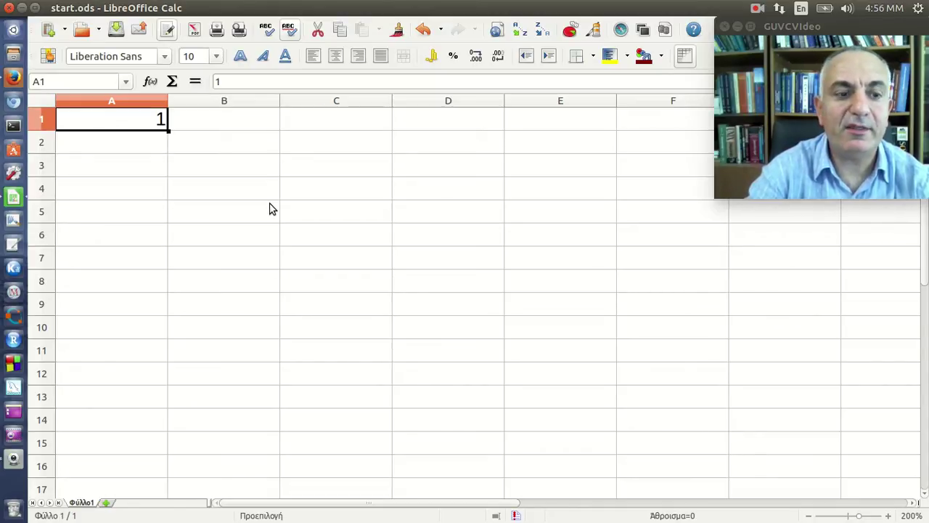
key("Right")
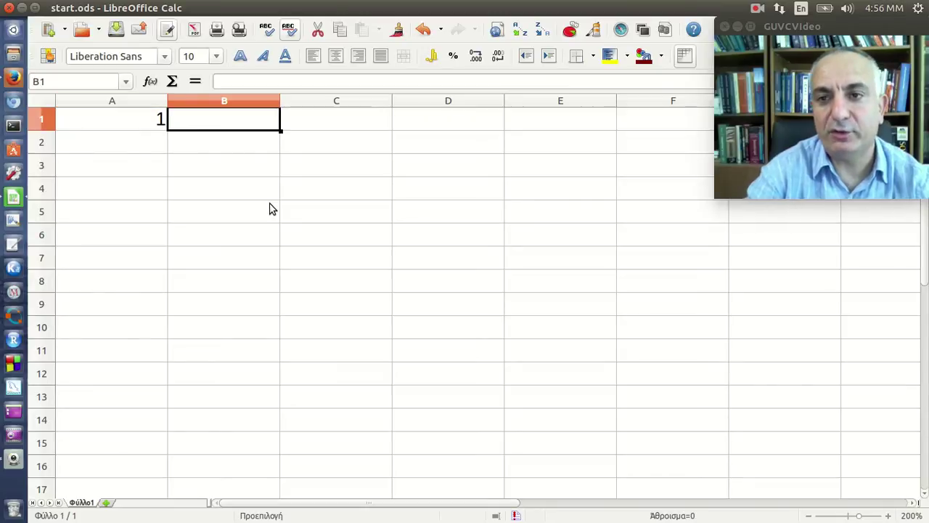
key("Left")
key("Down")
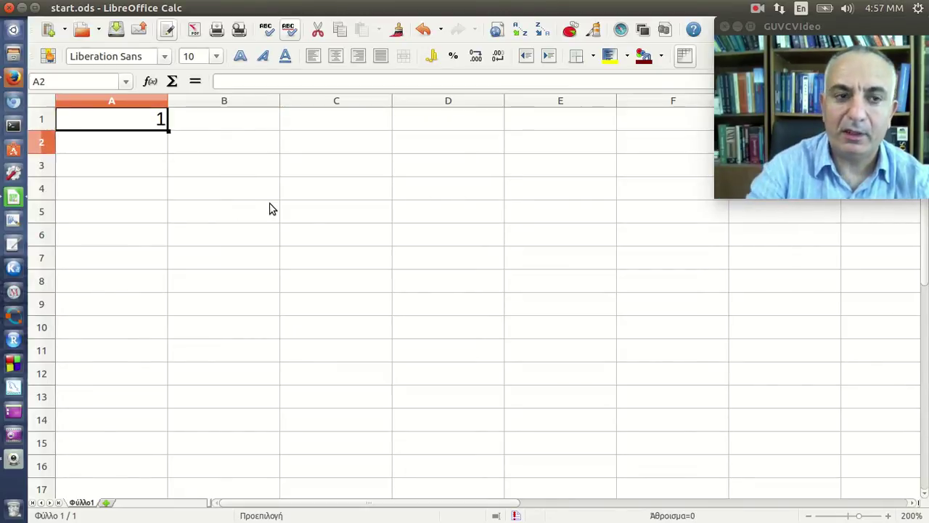
key("Up")
key("Right")
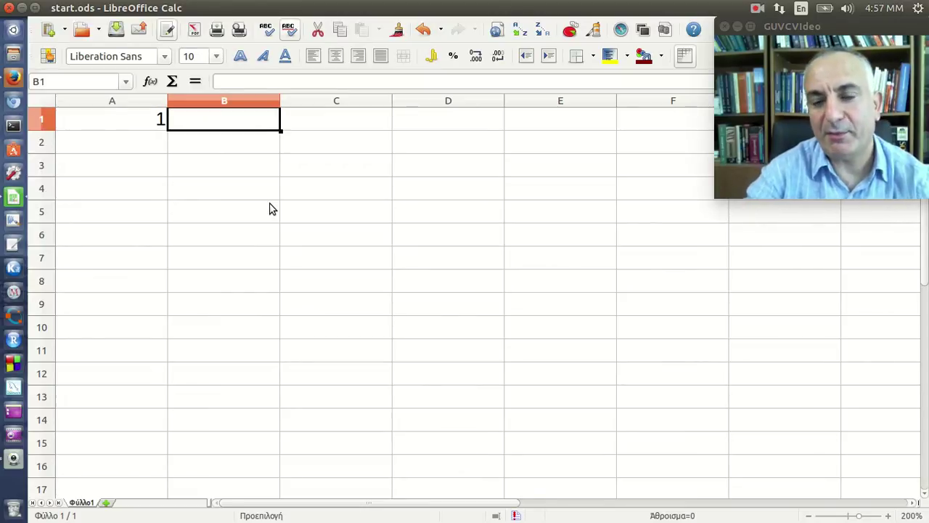
key("Down")
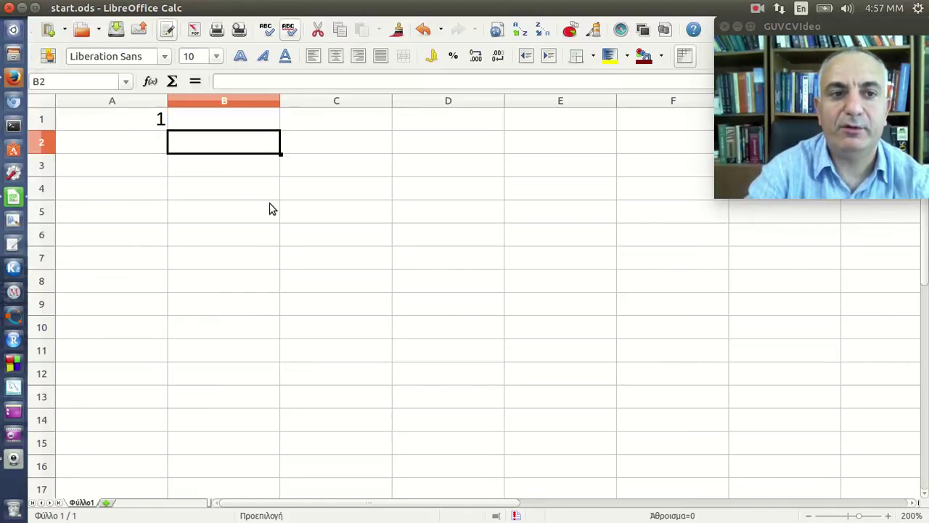
key("Left")
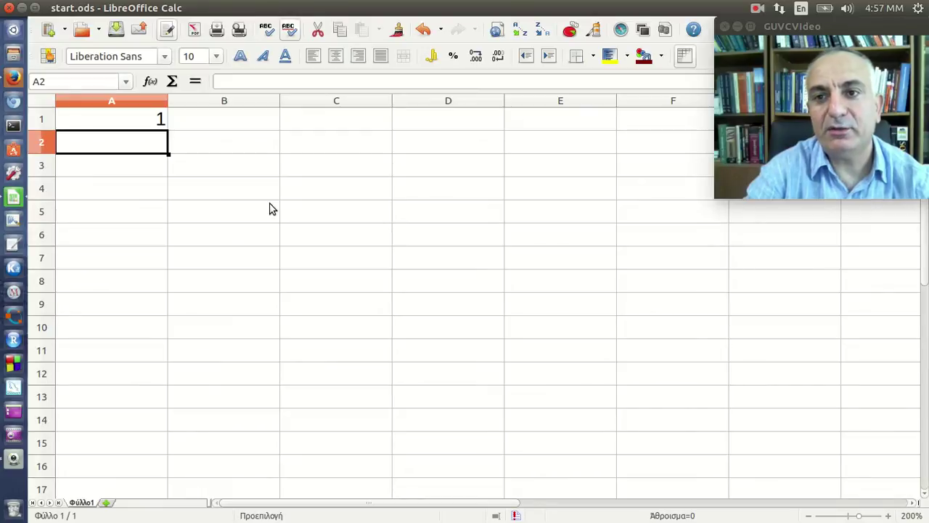
- Enter the formula =1 in cell A2 and check that it displays 1
type("=1")
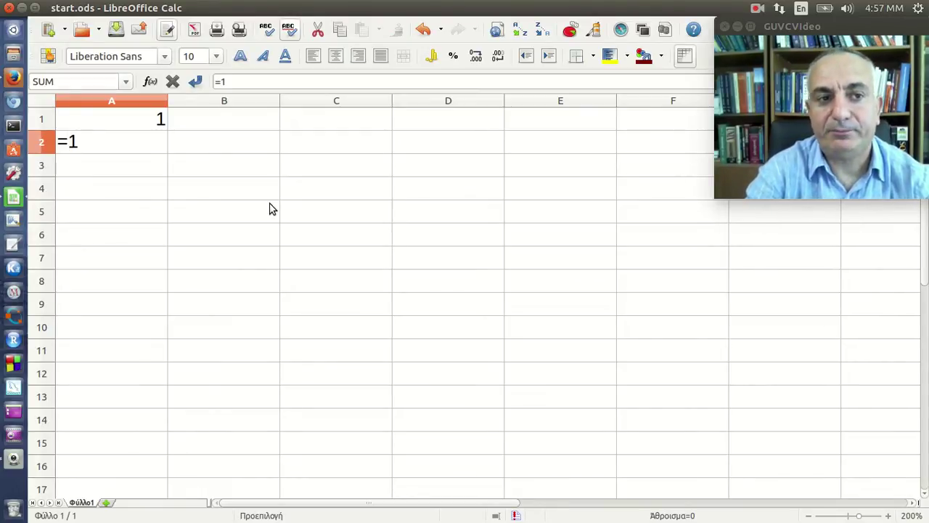
key("Return")
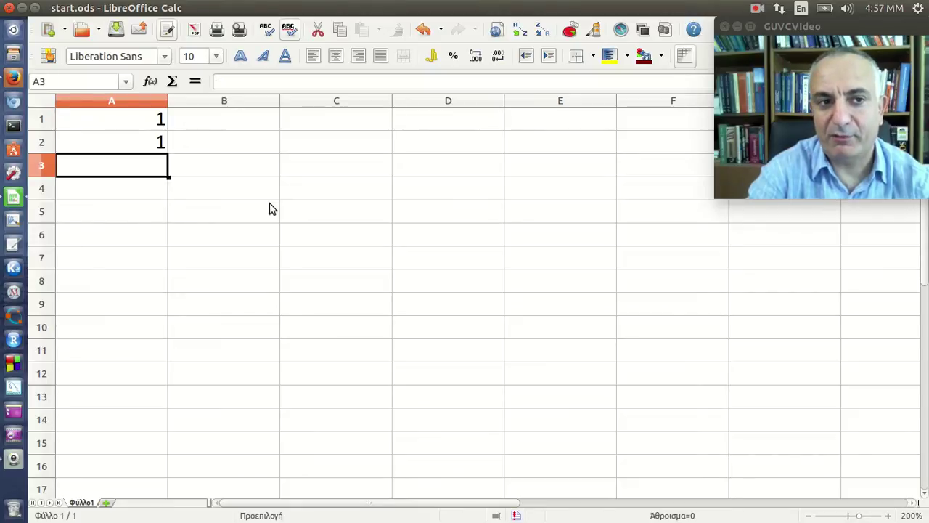
key("Up")
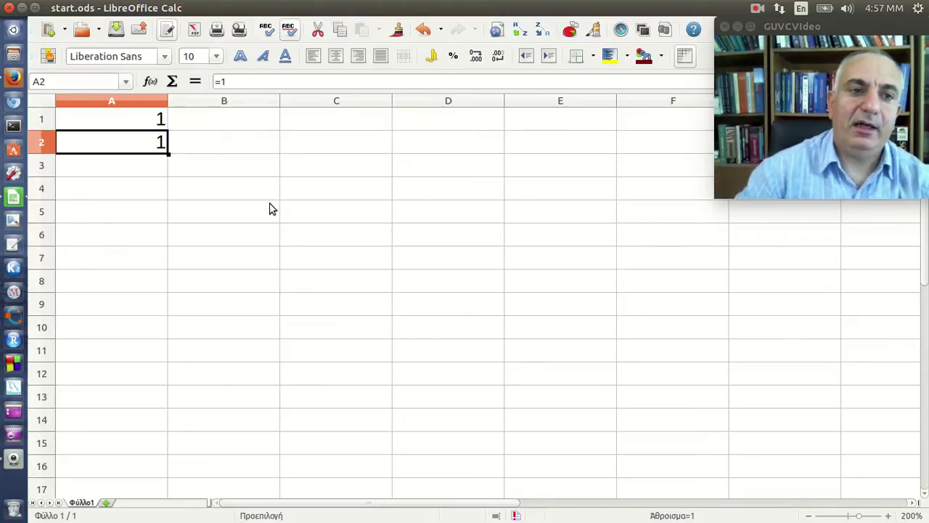
left_click(164, 175)
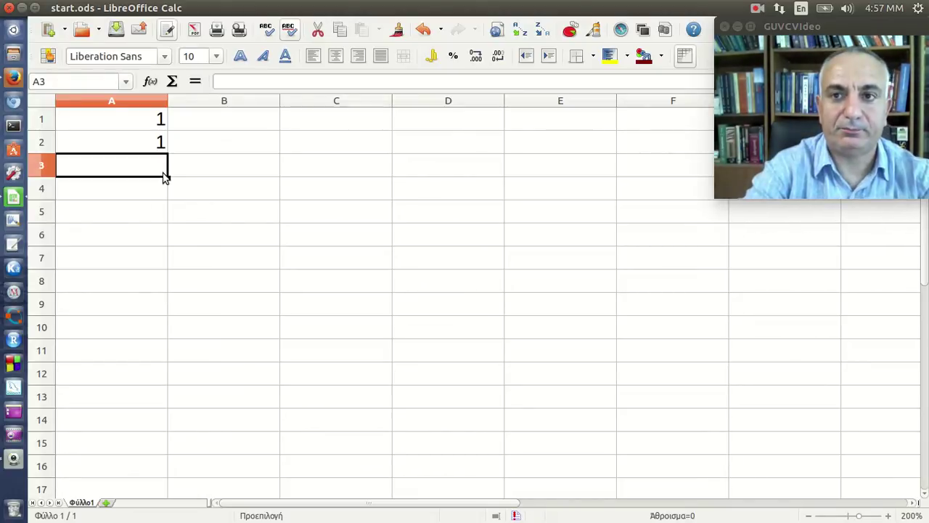
- Enter the Greek word 'ένα' as text in cell A3 and recheck its contents
type("ένα")
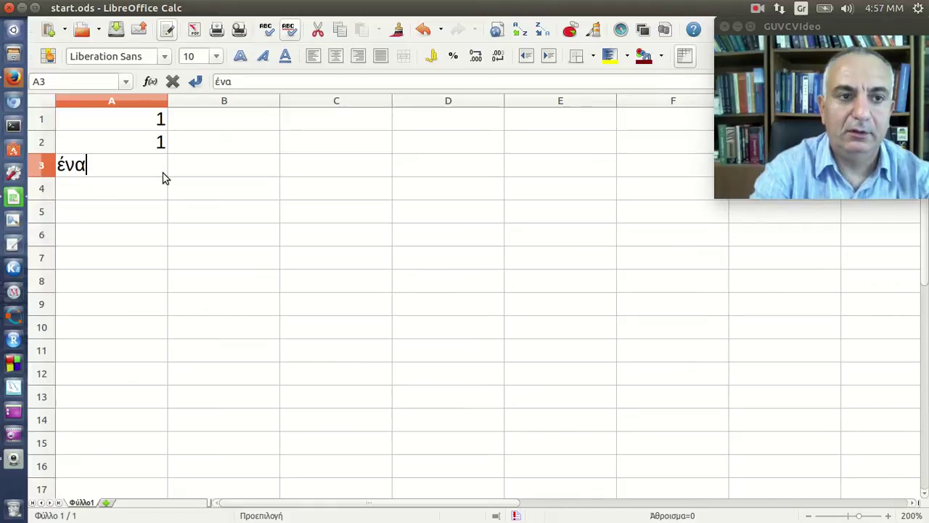
key("Return")
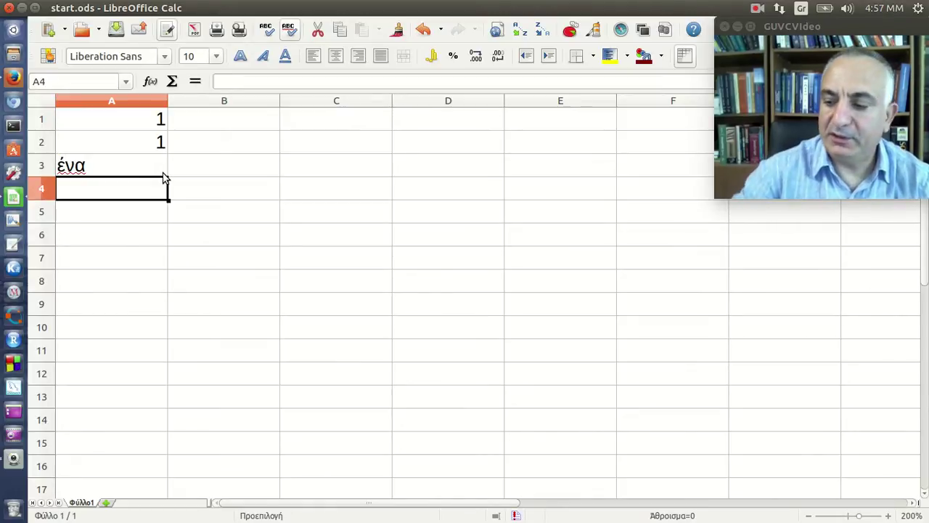
left_click(144, 172)
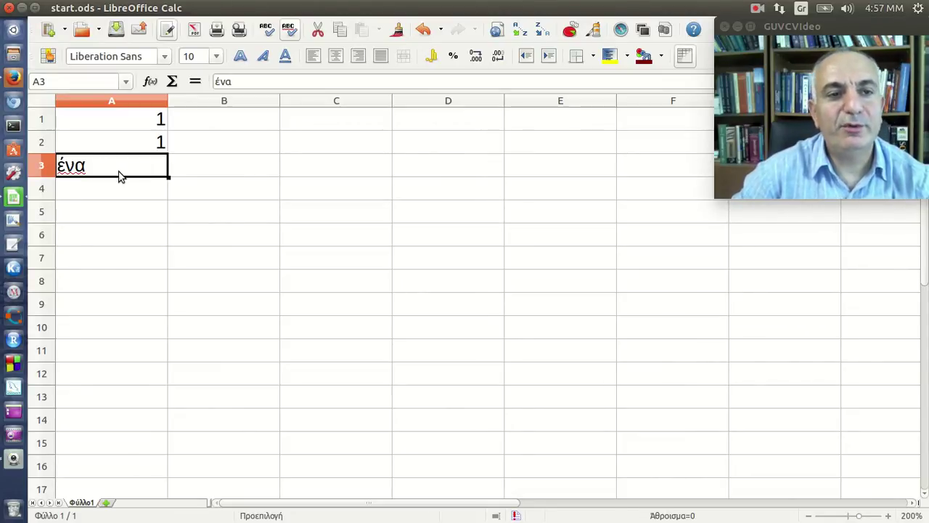
left_click(116, 198)
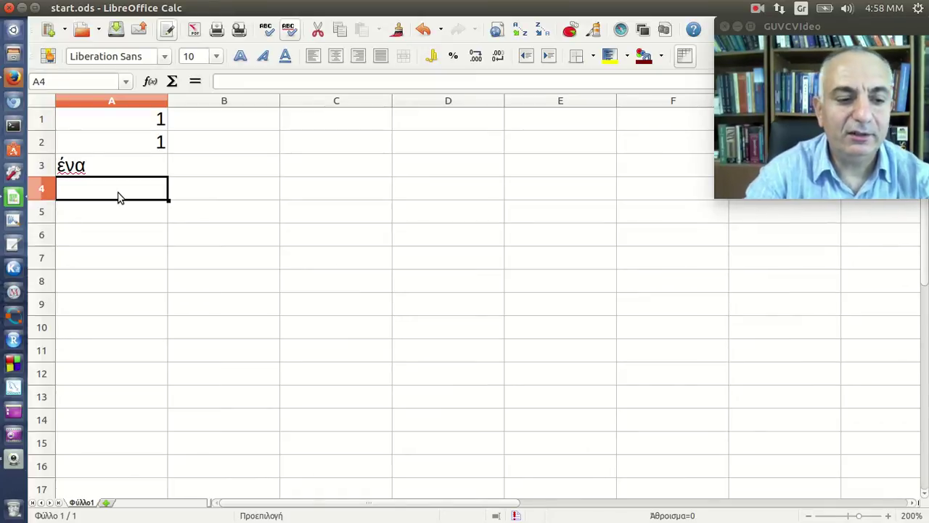
- Enter 1/10/09 in A4 and 1/10 in A5, giving dates 01/10/09 and 01/10/14
type("1/")
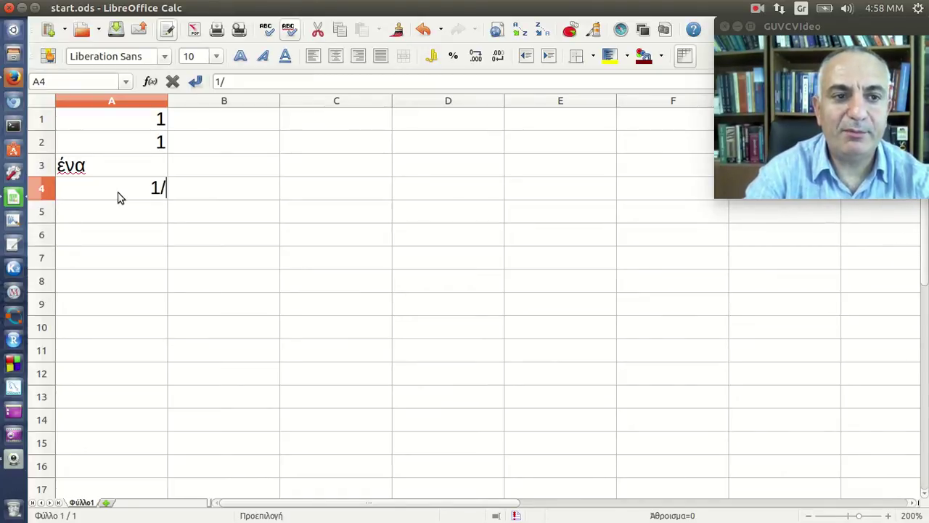
type("10")
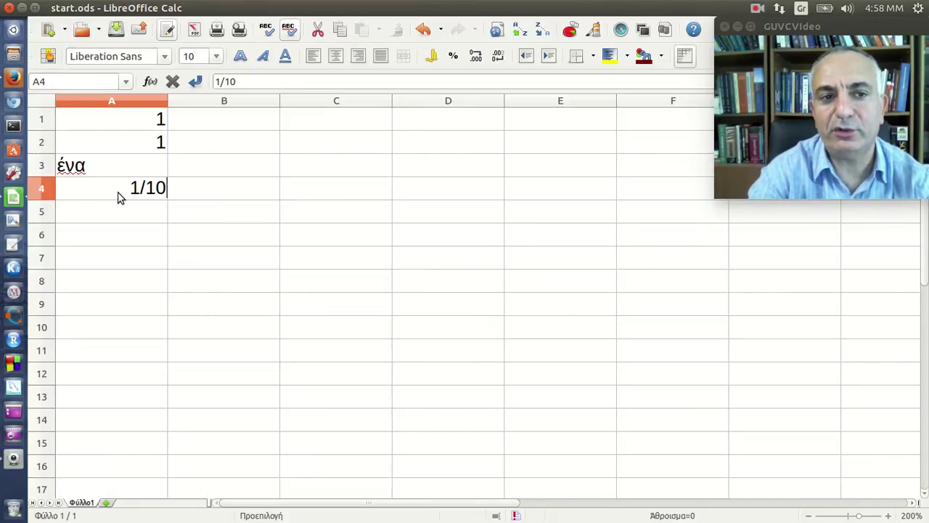
type("/")
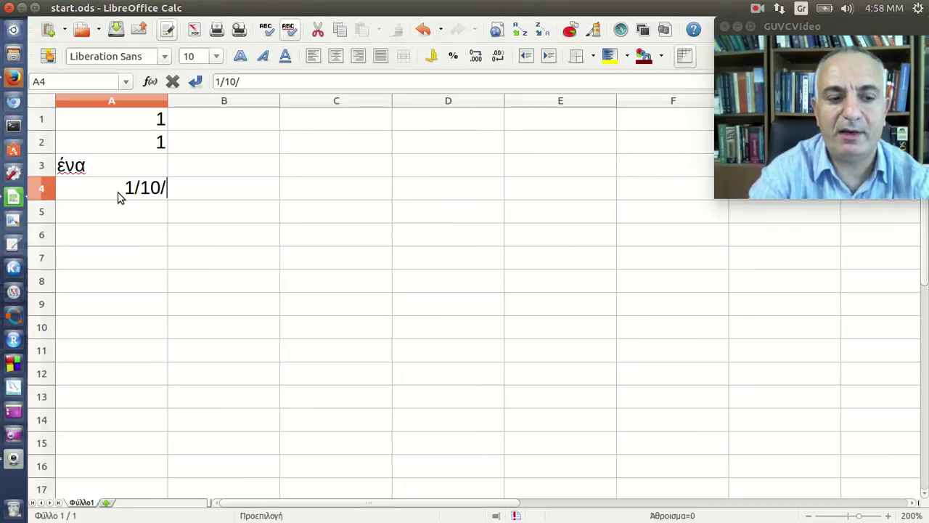
type("09")
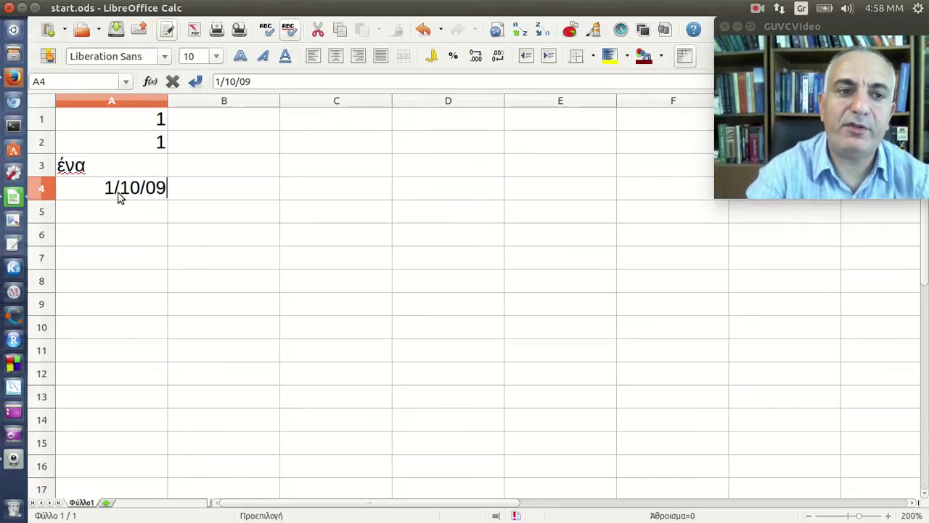
key("Return")
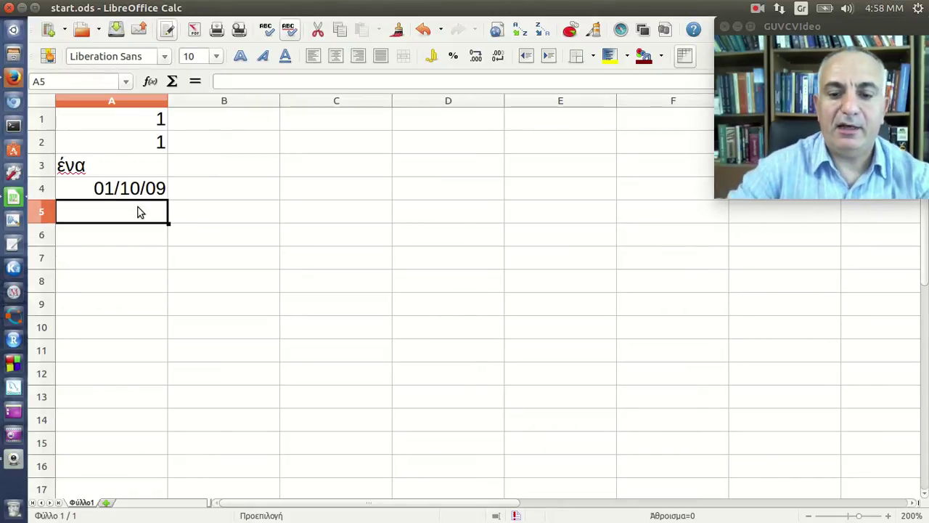
type("/10")
key("BackSpace")
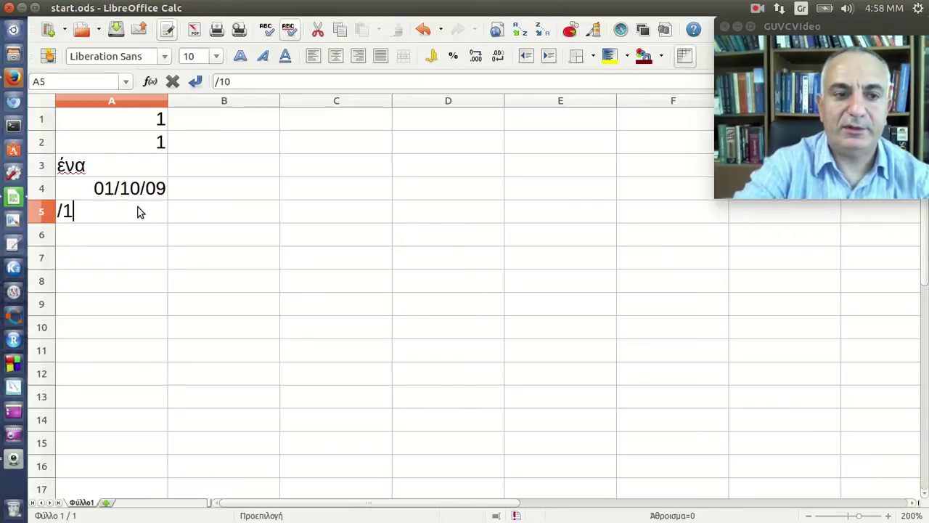
key("BackSpace")
key("BackSpace")
type("1/1")
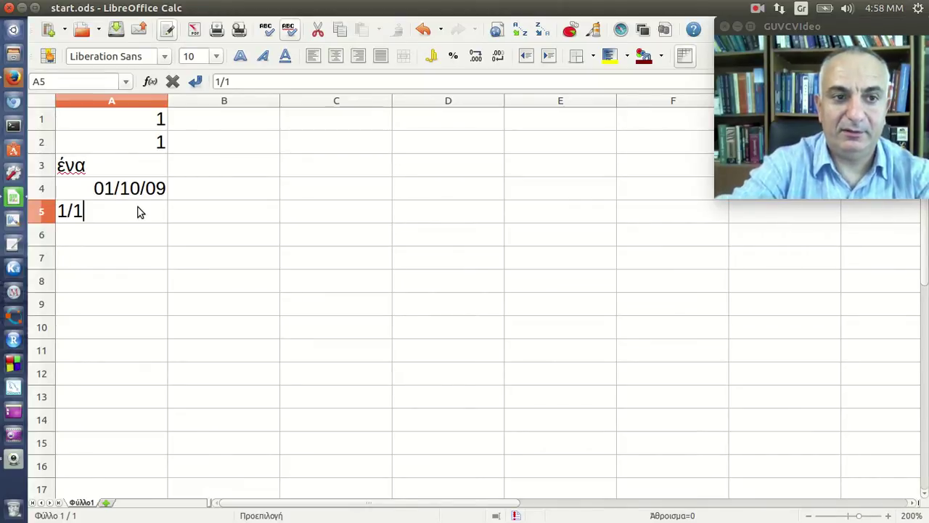
type("0")
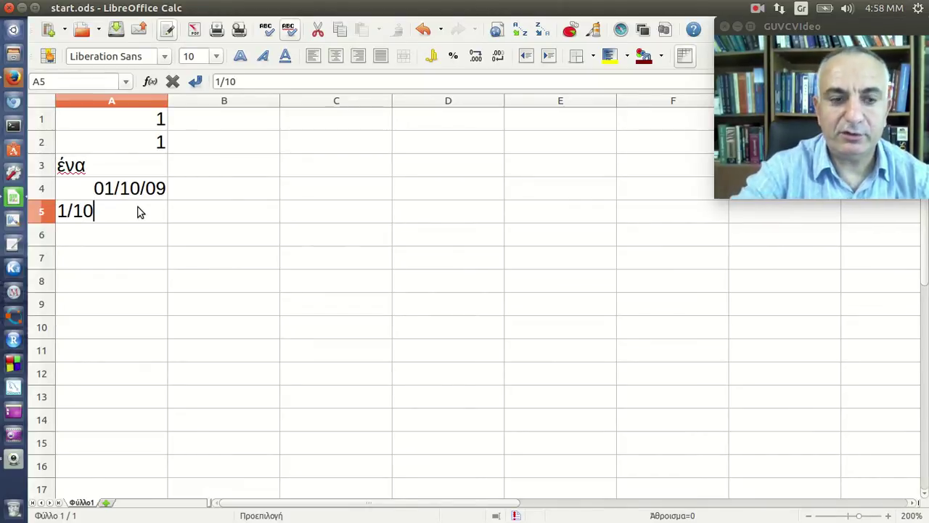
key("Return")
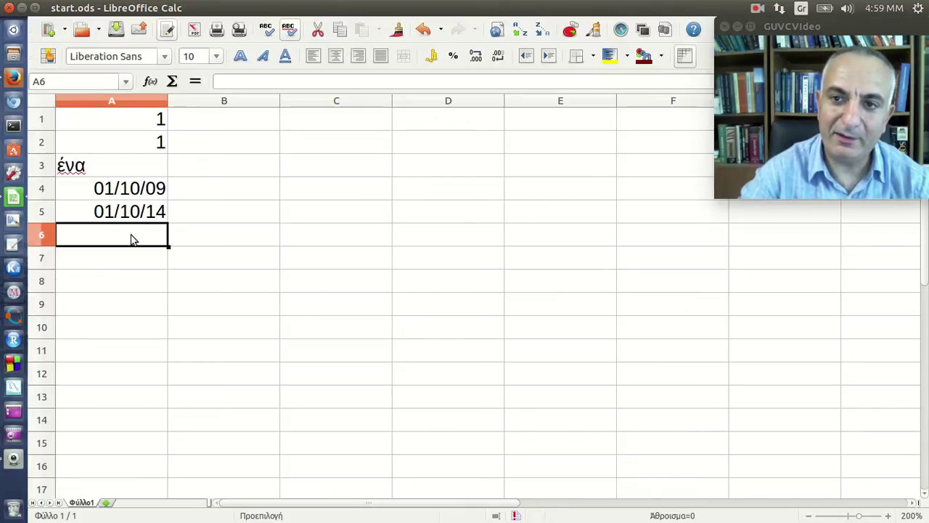
- Enter 1.5 in A6 and 1,5 in A7, then compare the number with the text
type("15")
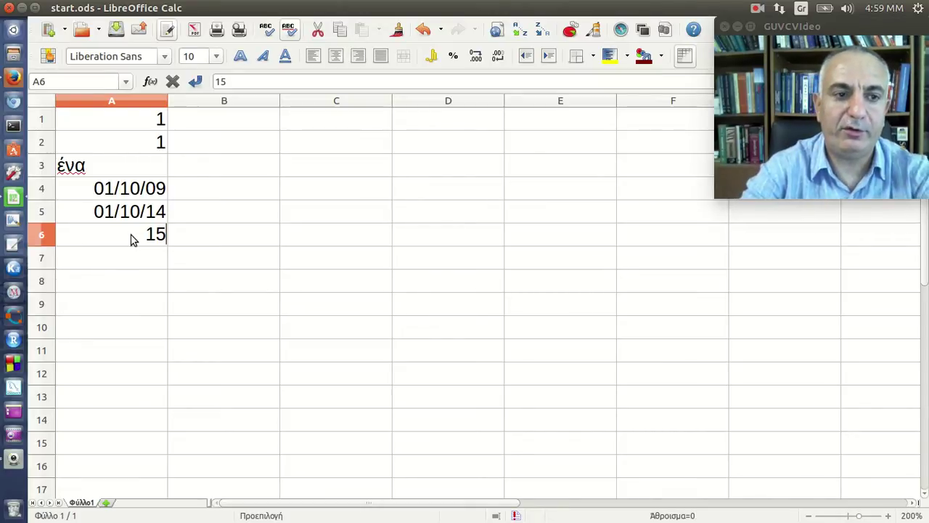
key("BackSpace")
type(".5")
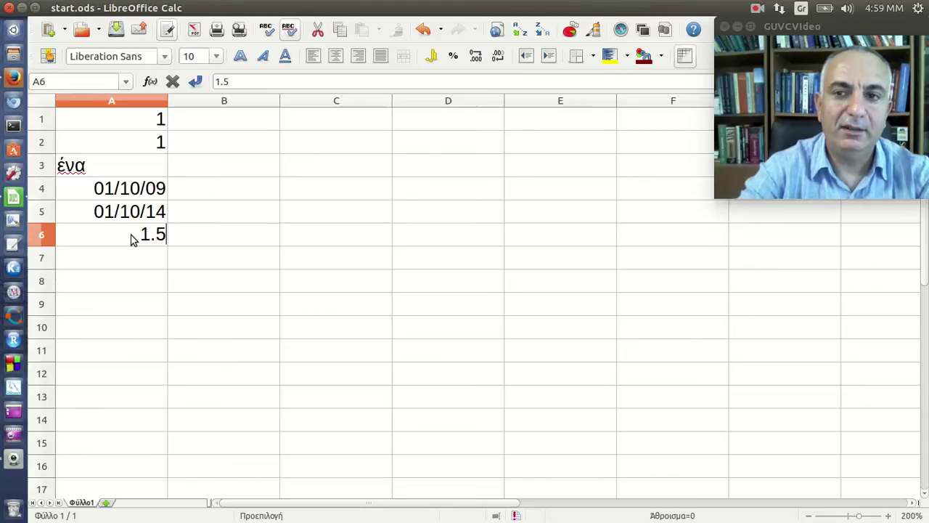
key("Return")
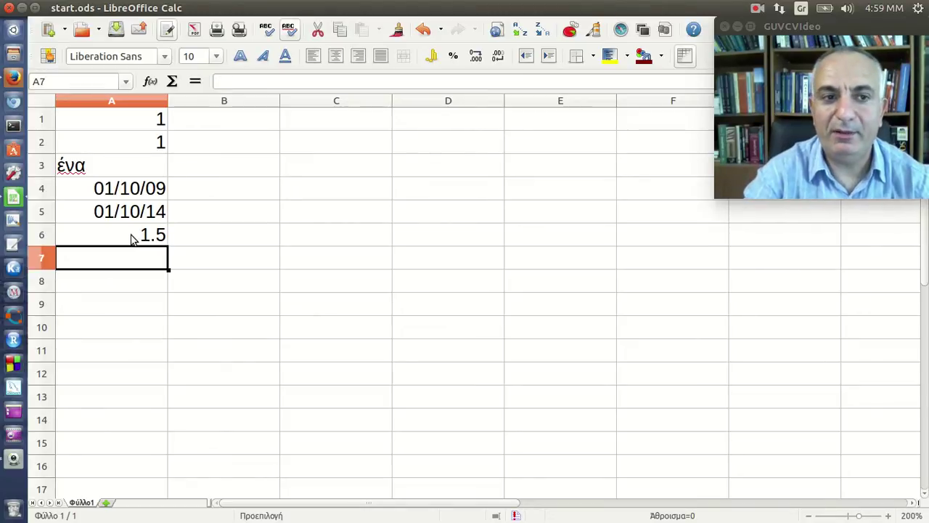
type("1,5")
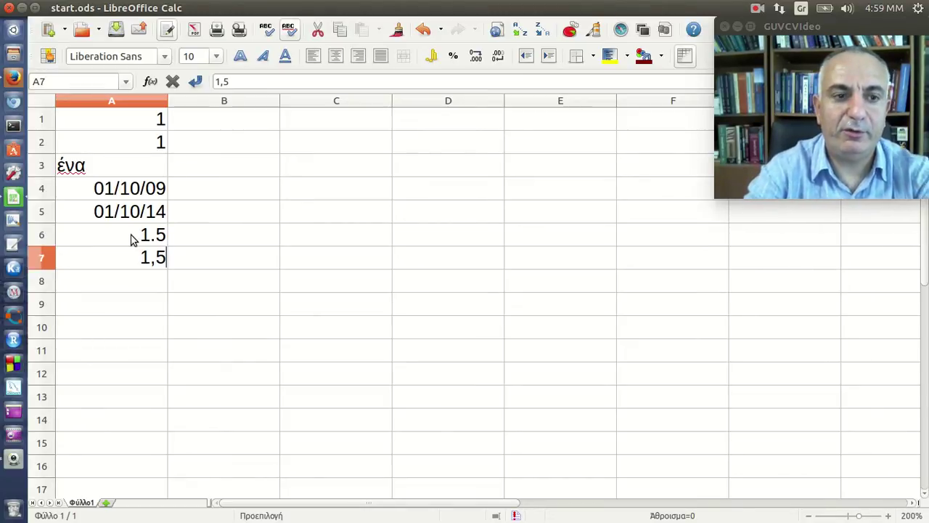
key("Return")
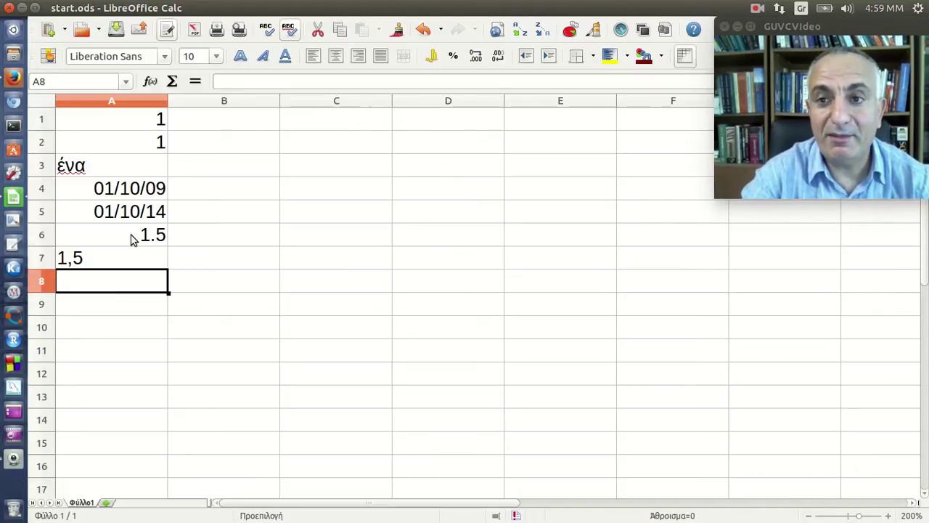
left_click(132, 239)
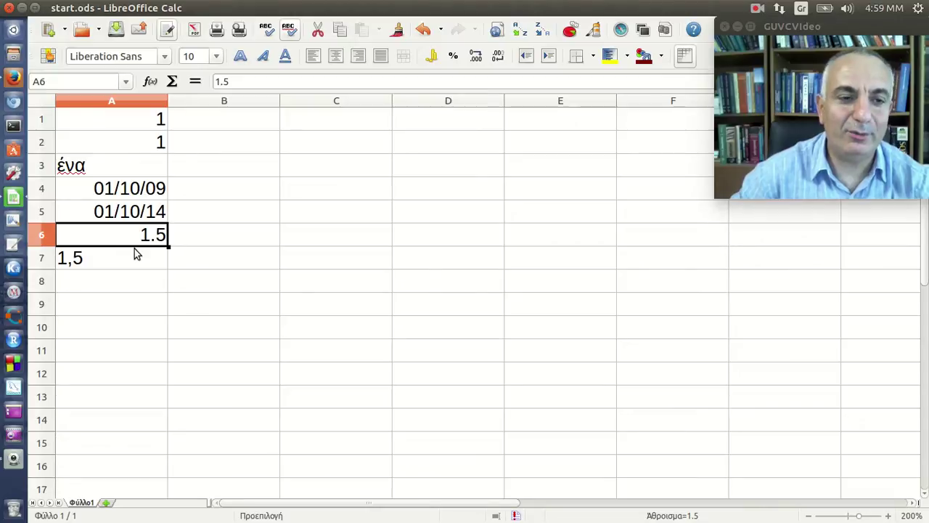
left_click(130, 279)
left_click(134, 262)
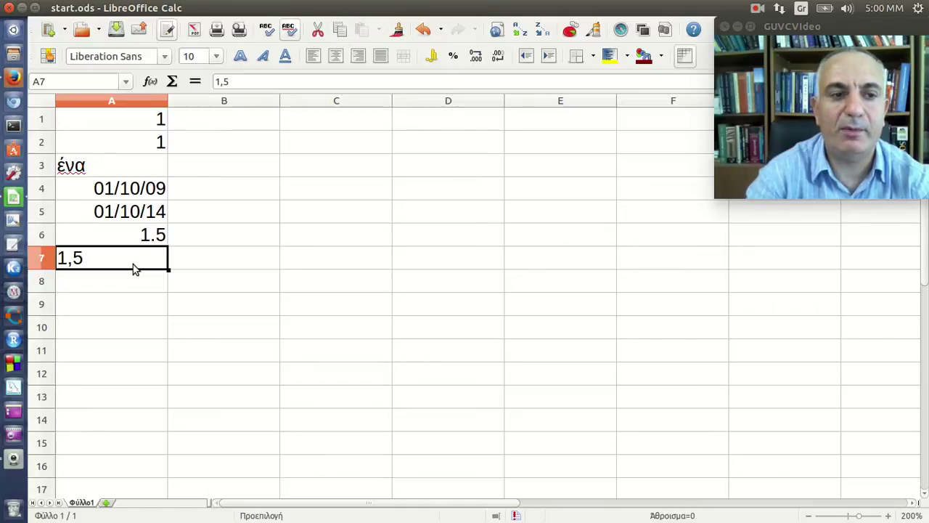
key("Down")
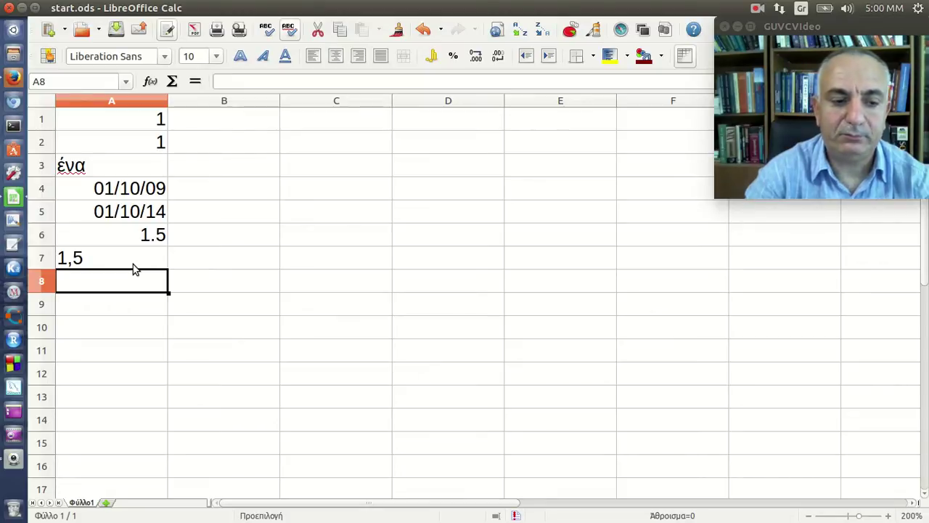
- Enter =1% in A8 and re-enter 1% via the formula bar so it shows 0.01
type("=1")
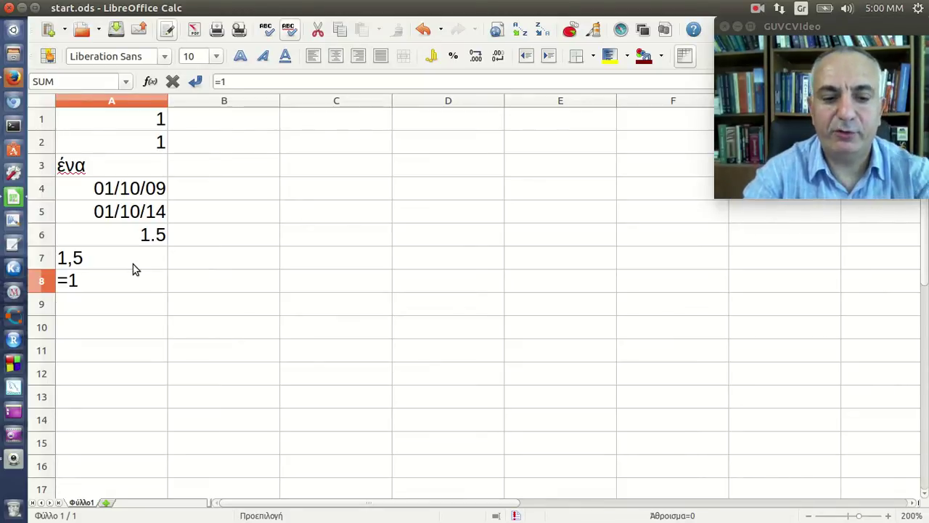
type("%")
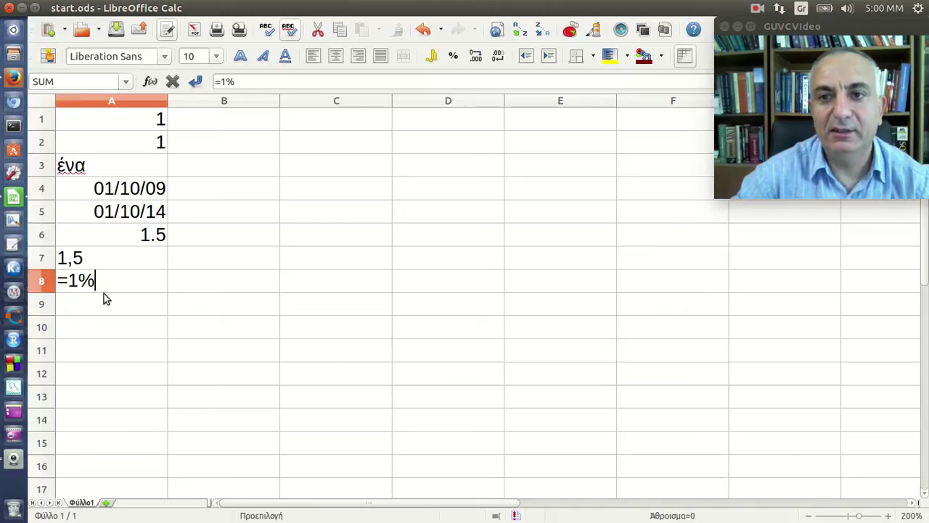
key("Return")
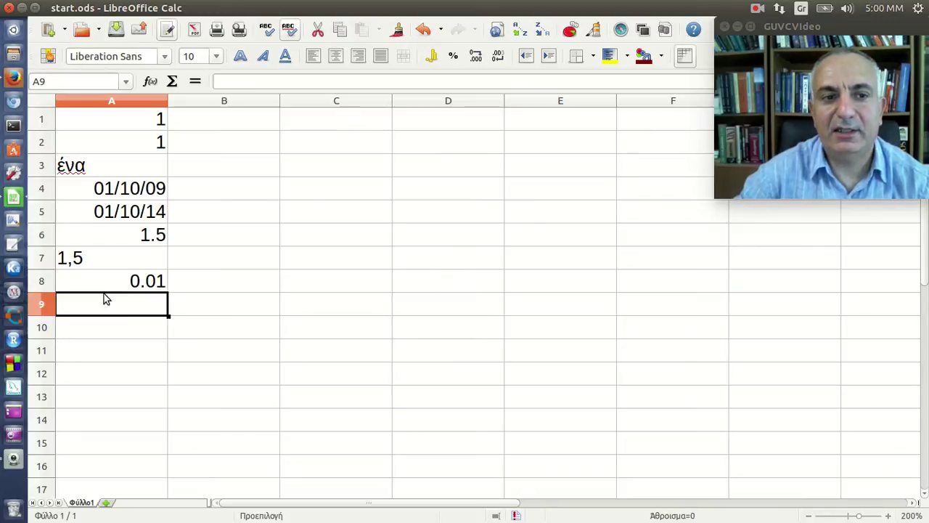
left_click(116, 284)
left_click(253, 82)
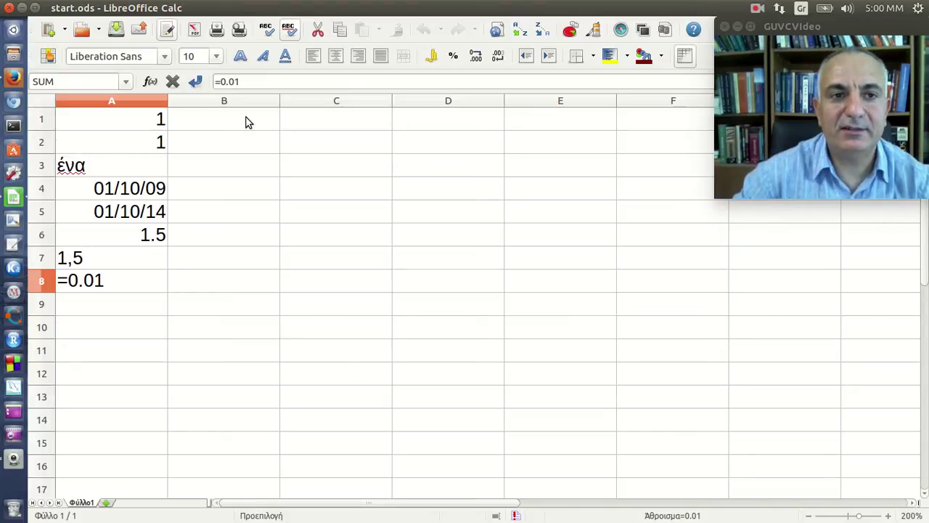
key("BackSpace")
key("BackSpace")
key("BackSpace")
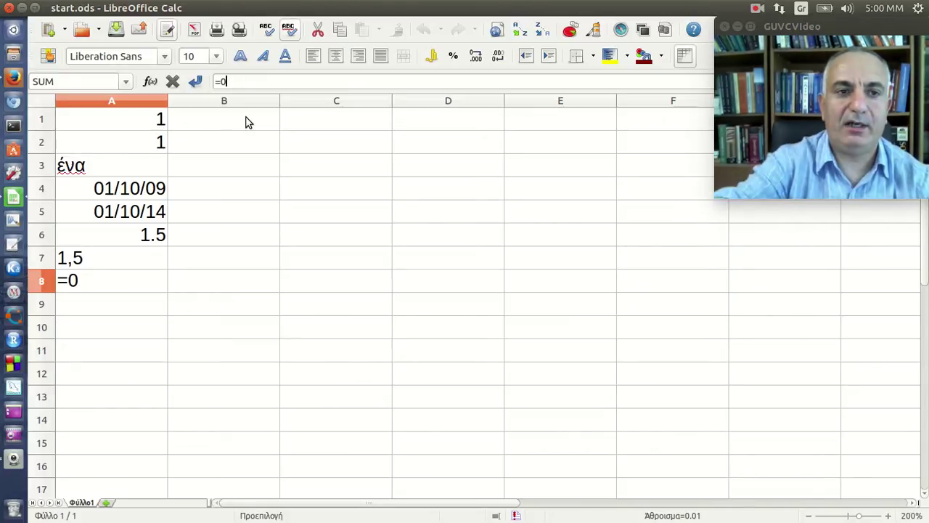
key("BackSpace")
type("1%")
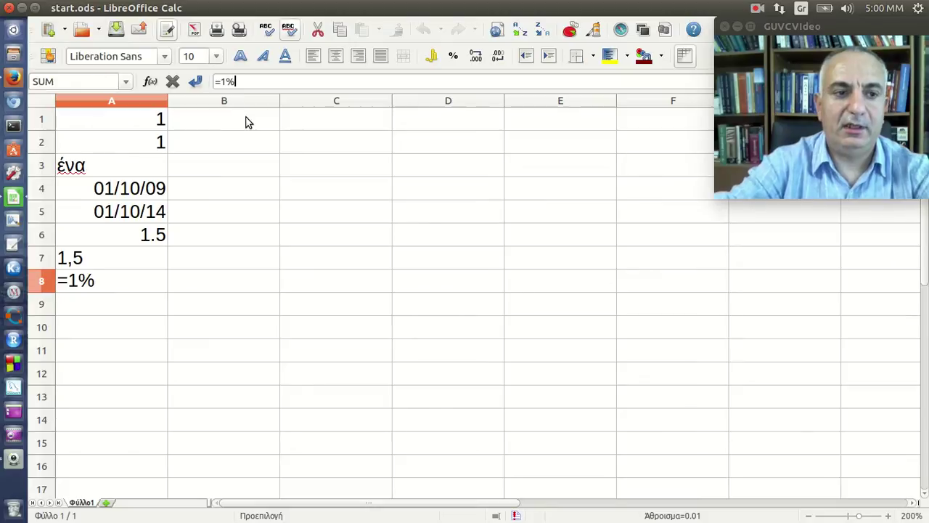
key("Return")
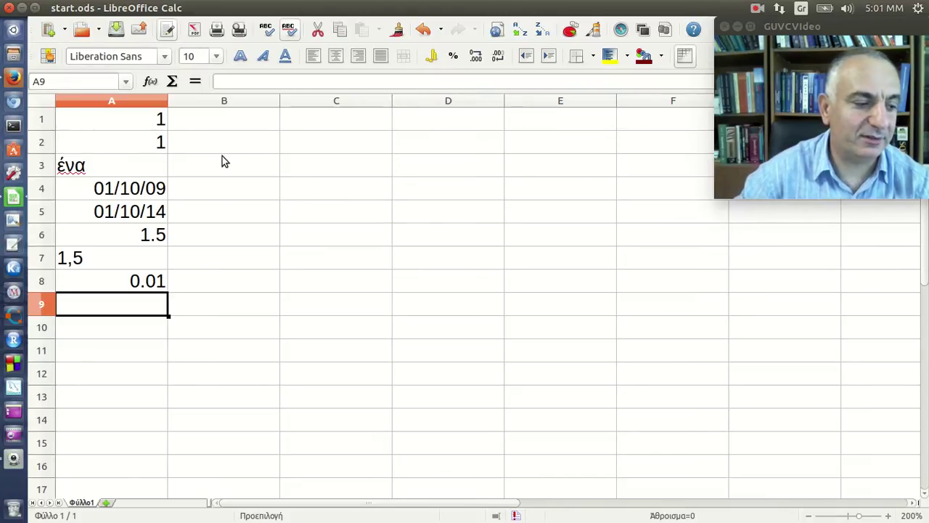
- Enter the formulas =1+1, =3+2 and =3*2 into A11, A12 and A13
scroll(222, 161, "down", 1)
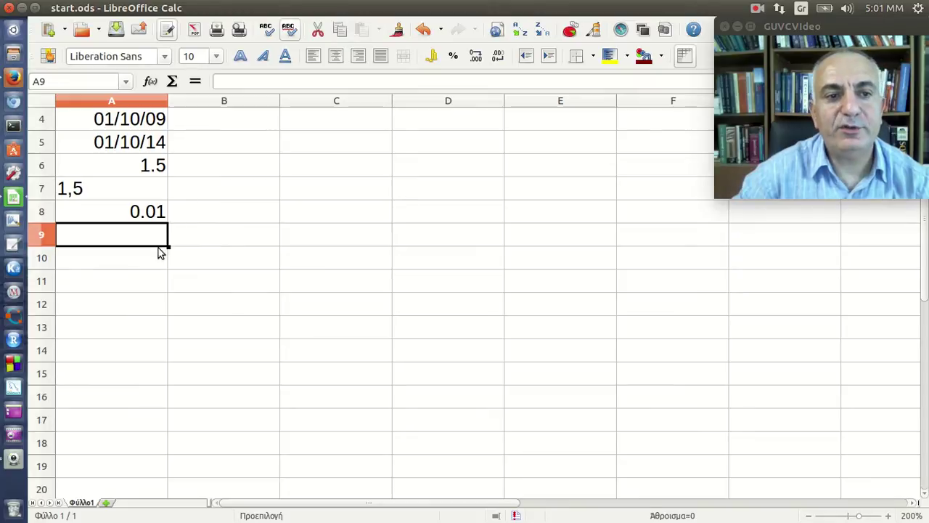
left_click(156, 281)
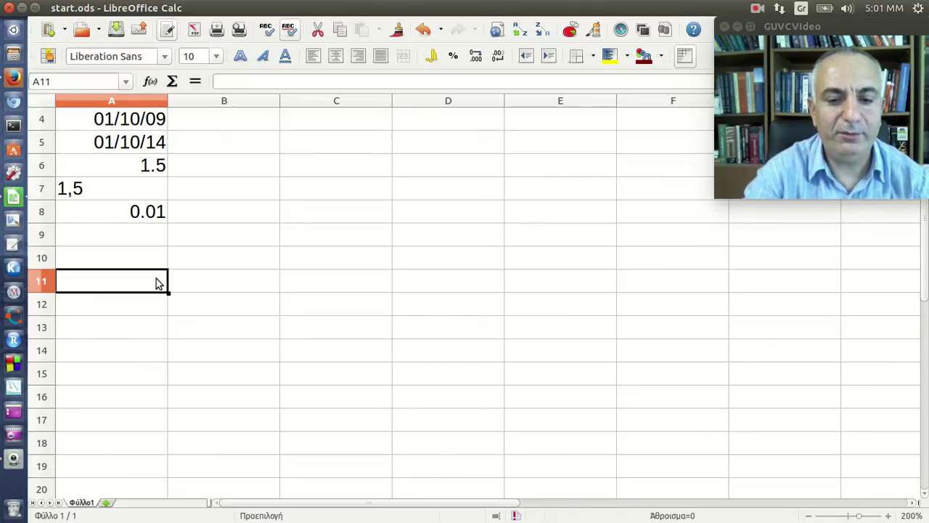
type("=")
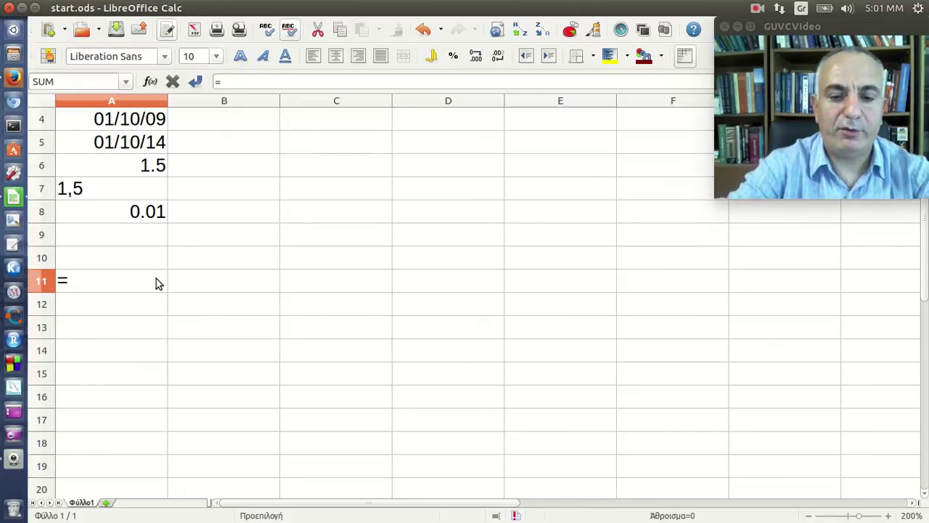
type("1+1")
key("Return")
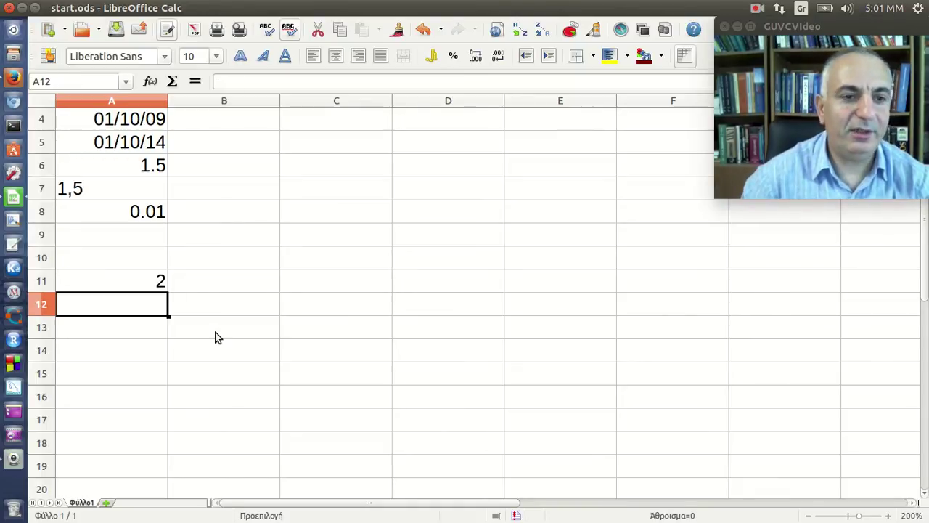
type("=3")
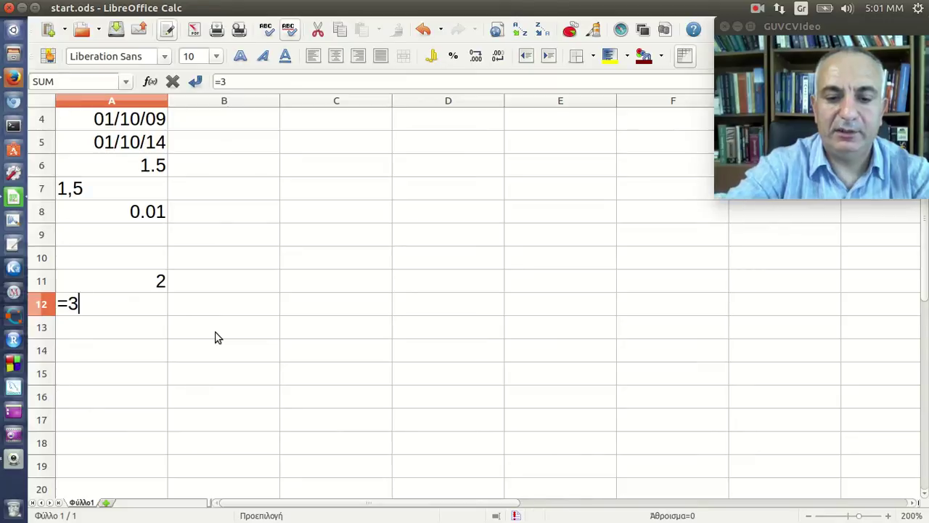
type("+2")
key("Return")
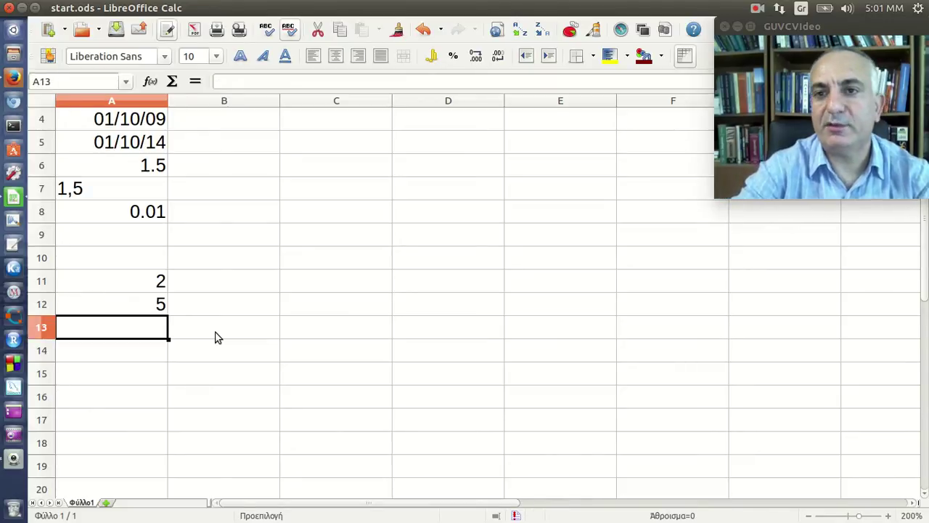
type("=3")
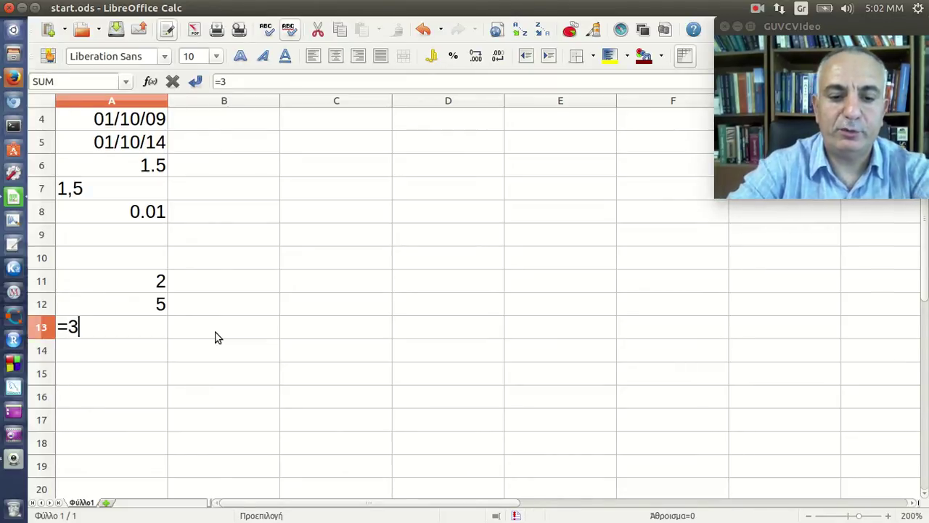
type("*2")
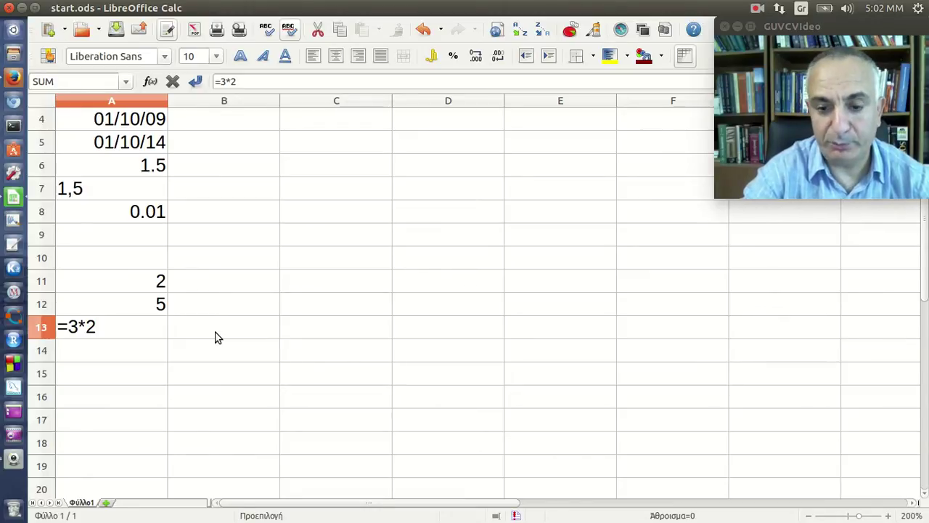
key("Return")
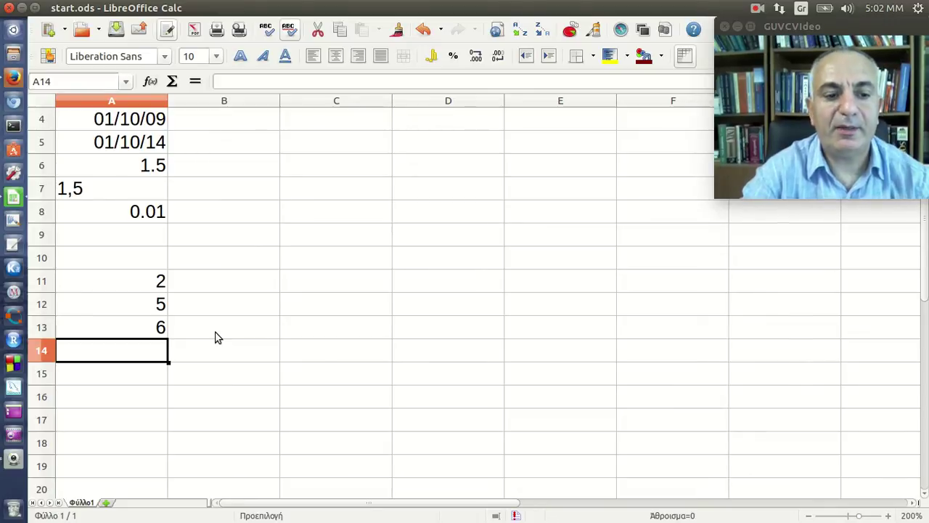
- Enter =3/2 in A14 and =3^2 in A15, showing 1.5 and 9
type("3/2")
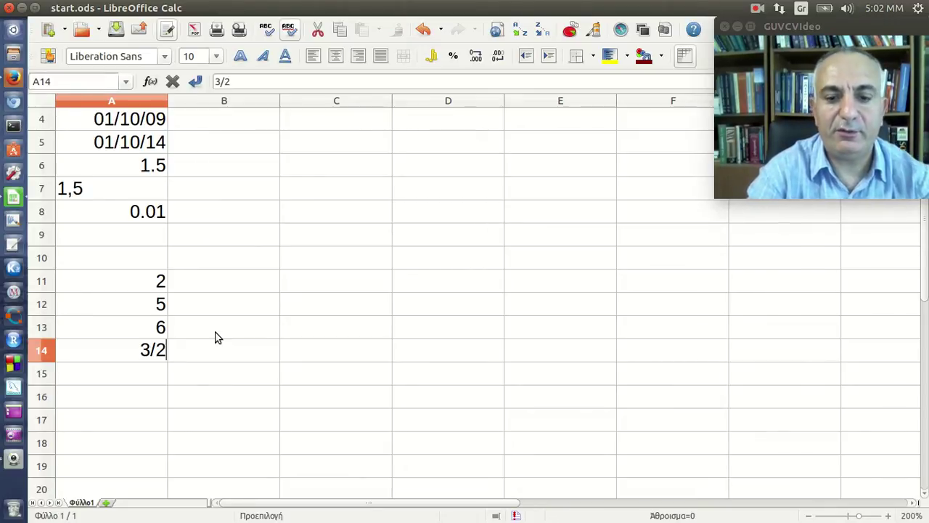
key("BackSpace")
key("BackSpace")
key("BackSpace")
type("=3")
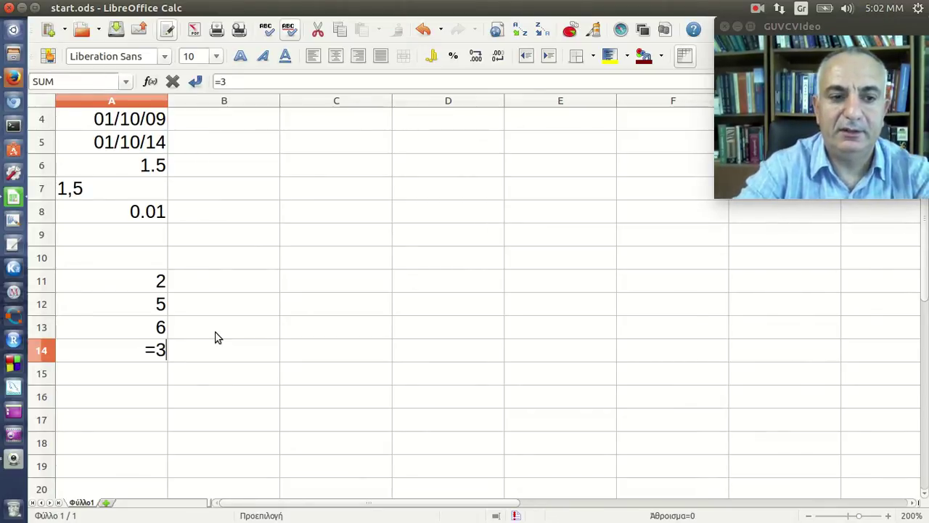
type("/2")
key("Return")
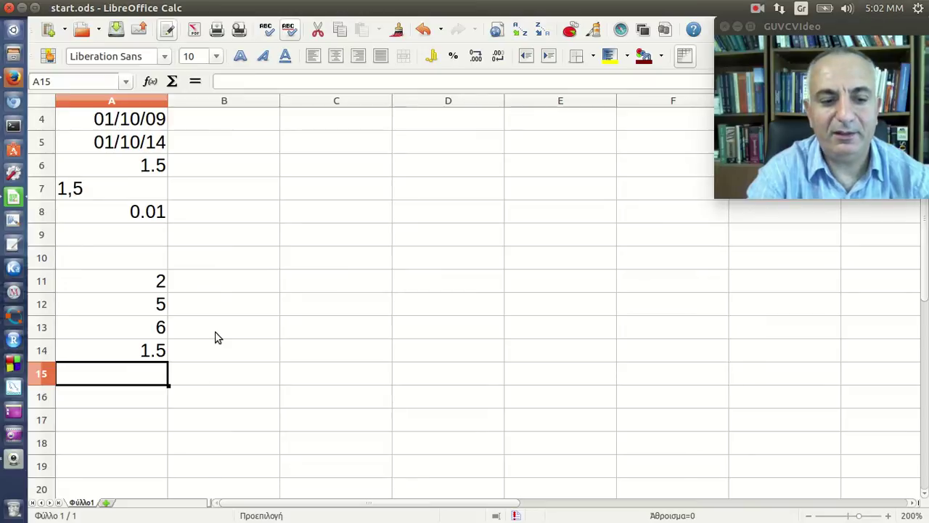
type("=3")
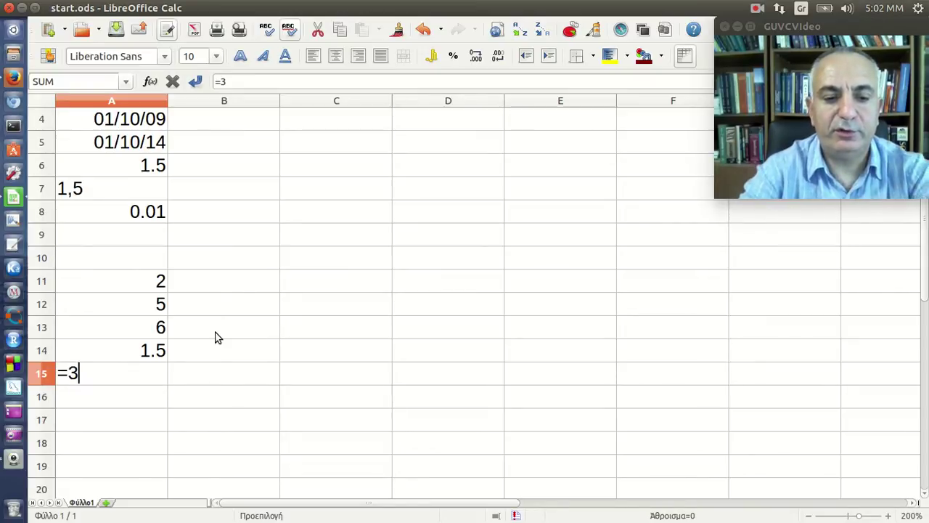
type("^2")
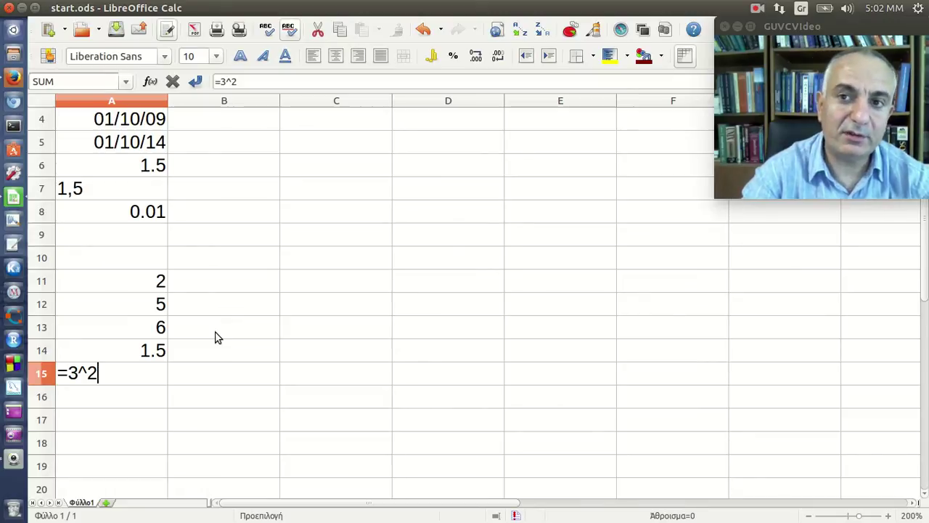
key("Return")
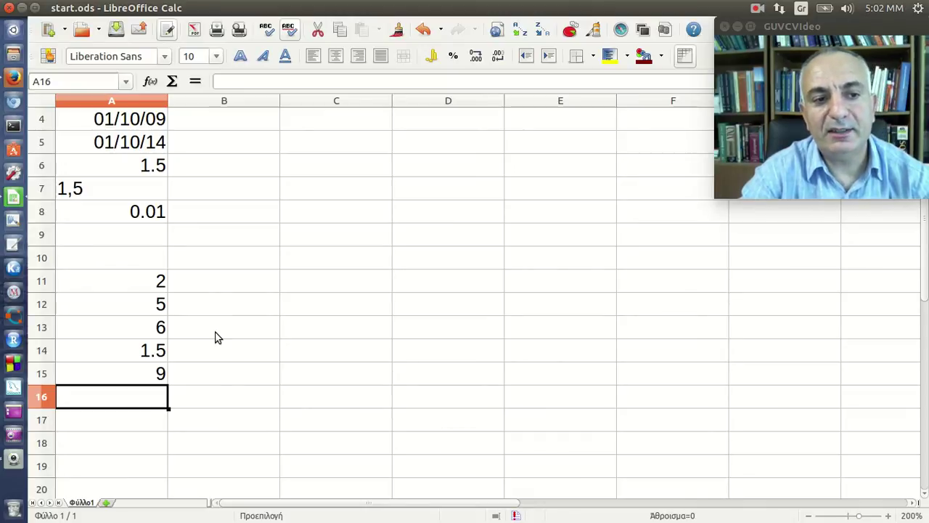
key("Down")
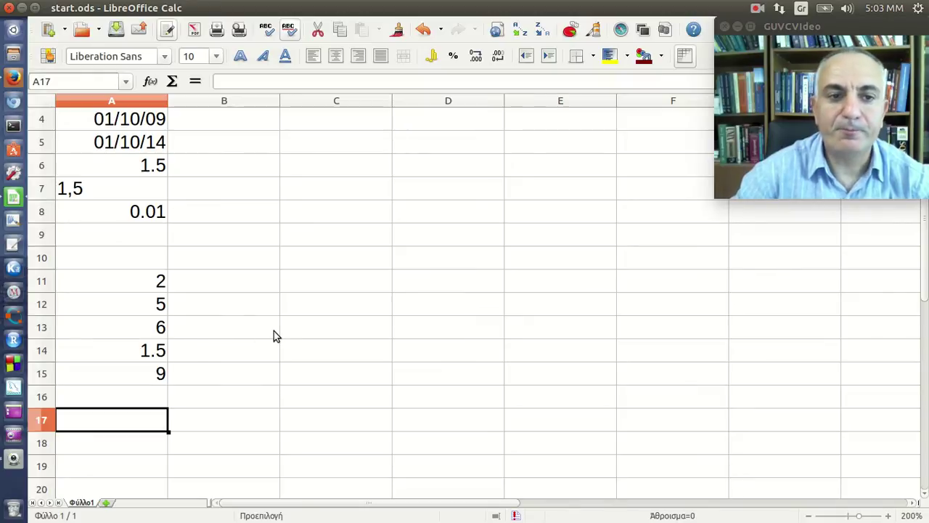
- Enter a reference formula =A2 in C11
left_click(370, 287)
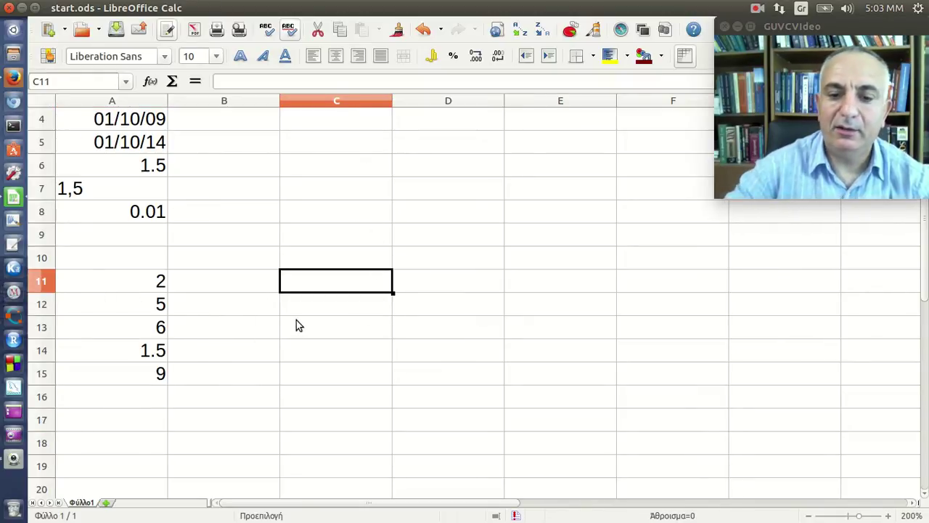
type("=")
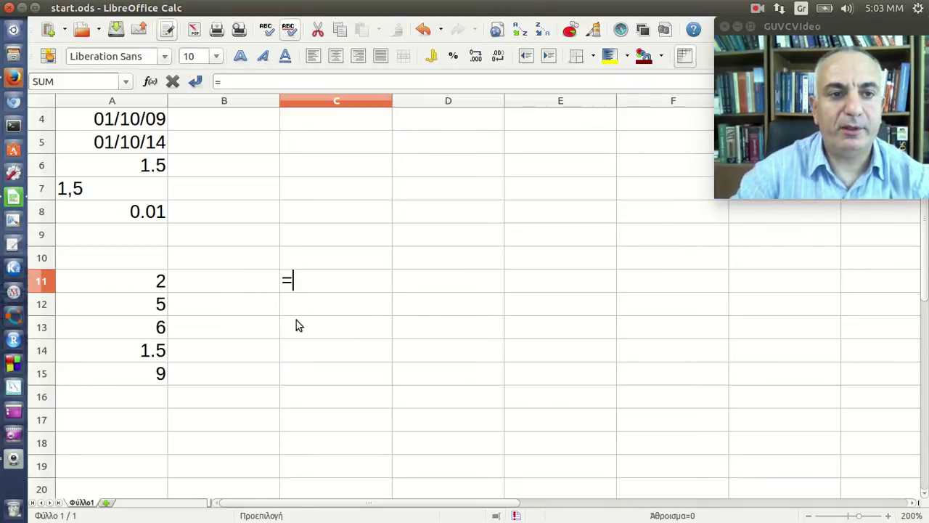
type("a2")
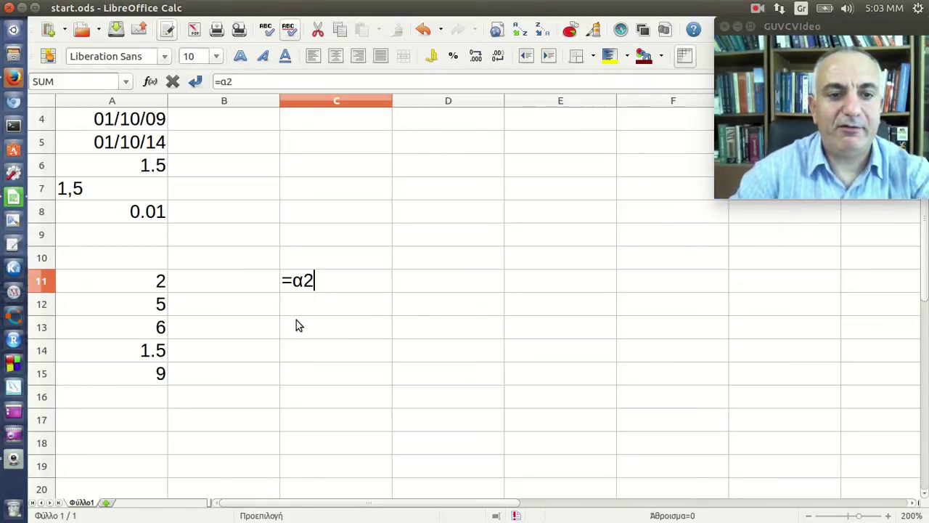
key("BackSpace")
key("BackSpace")
type("a2")
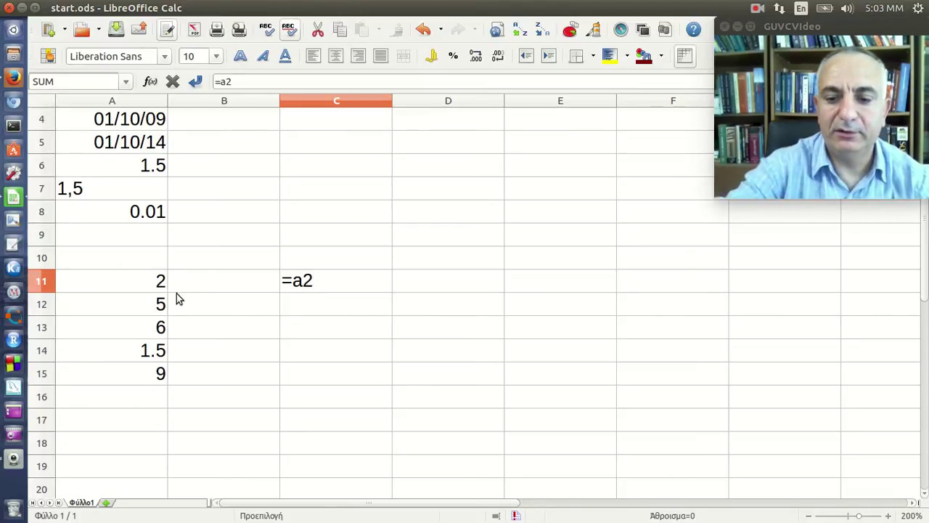
key("Return")
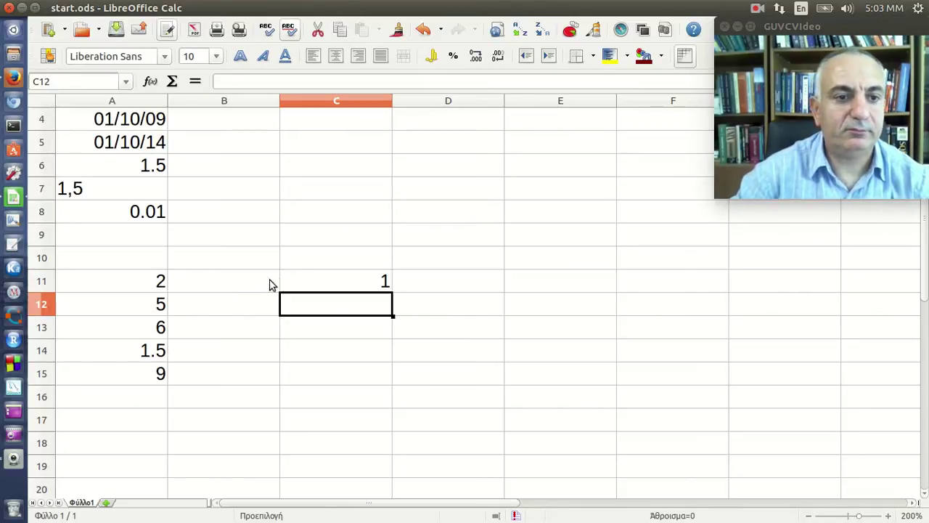
- Check A2, then revise C11's formula to =A11 and reopen it to show the reference
scroll(154, 207, "up", 1)
left_click(136, 144)
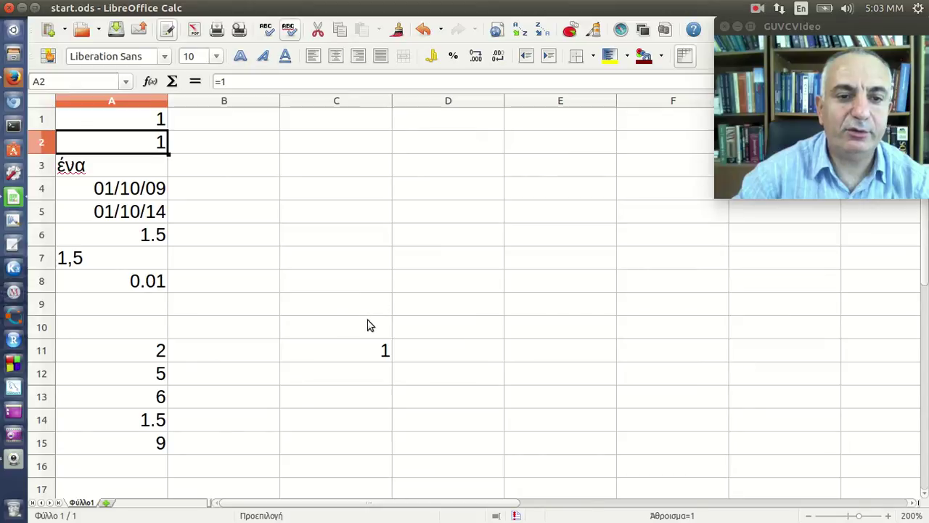
left_click(361, 358)
key("F2")
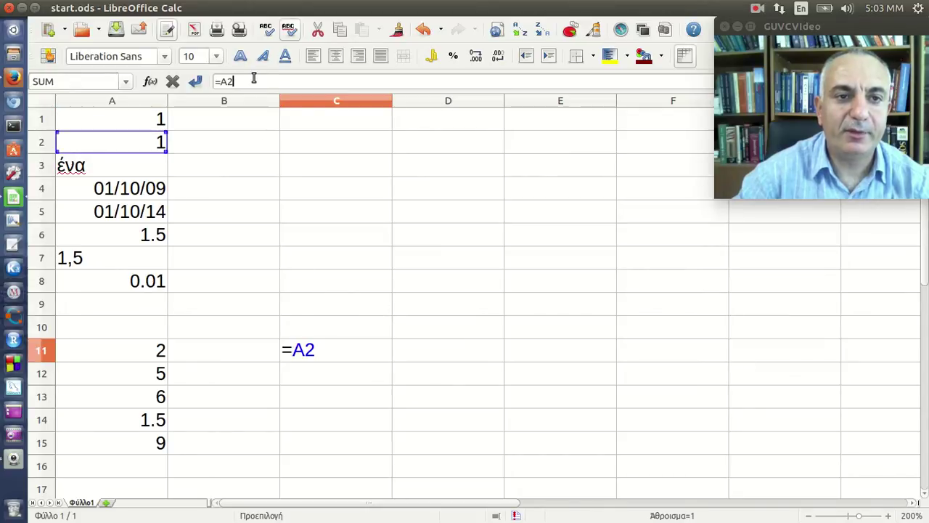
left_click(169, 356)
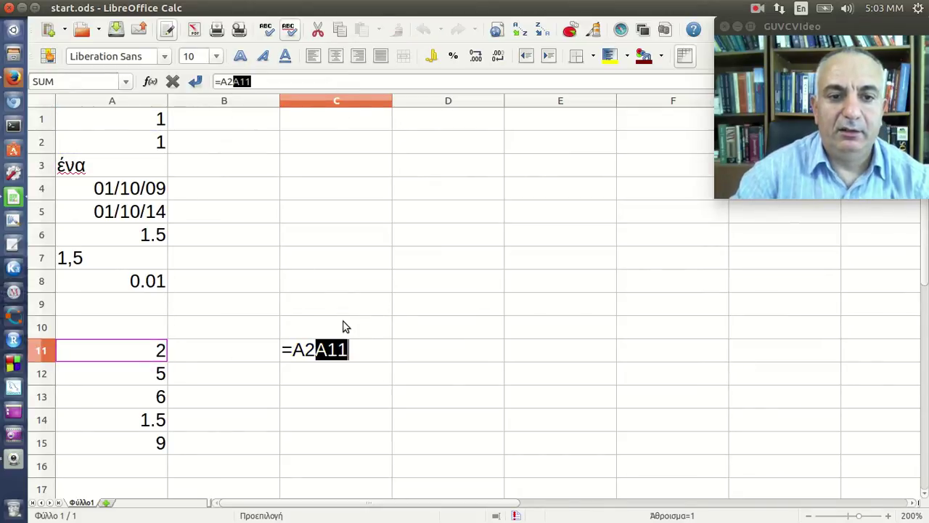
left_click(233, 82)
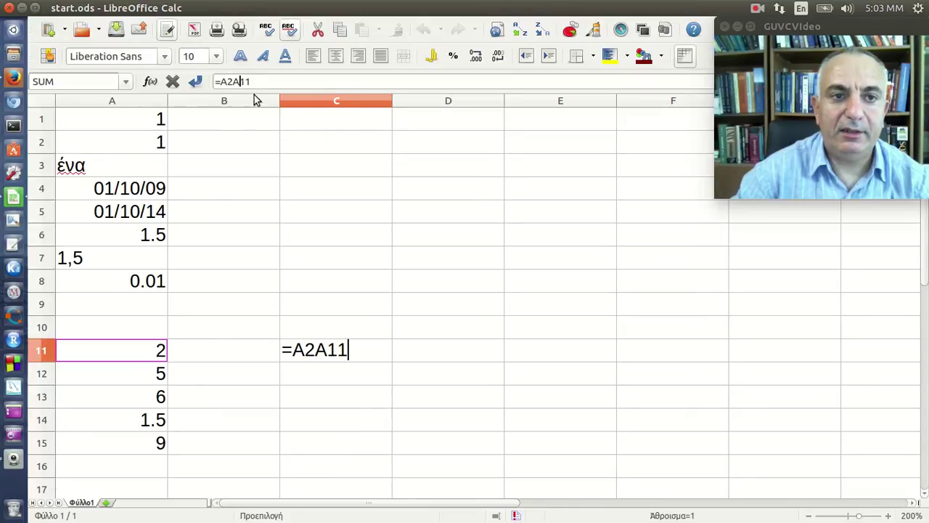
key("BackSpace")
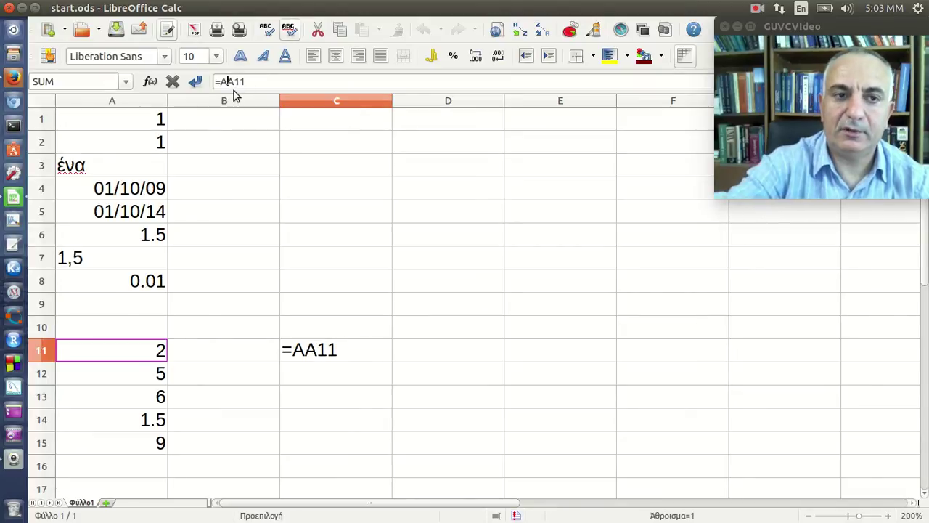
key("BackSpace")
key("Return")
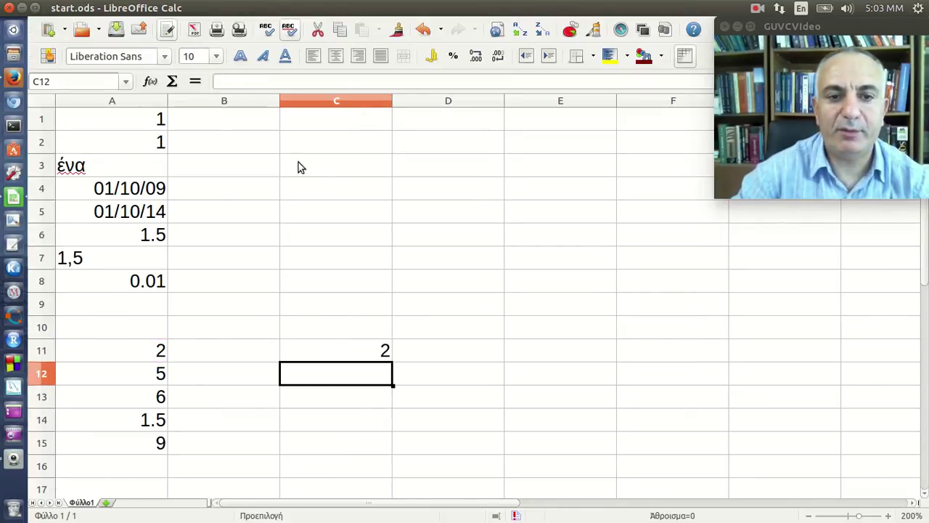
left_click(371, 355)
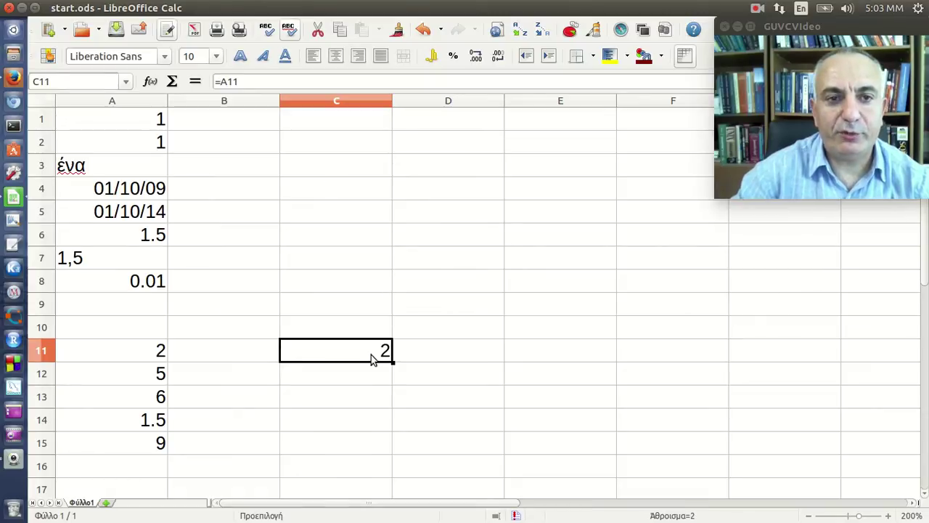
left_click(251, 79)
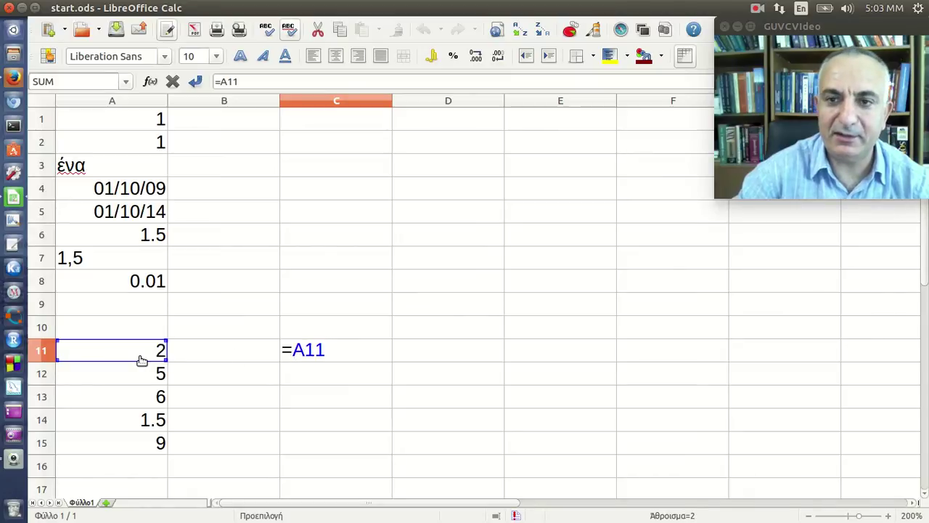
- Change A11 to =1+2 and confirm C11's =A11 formula now shows 3
key("Return")
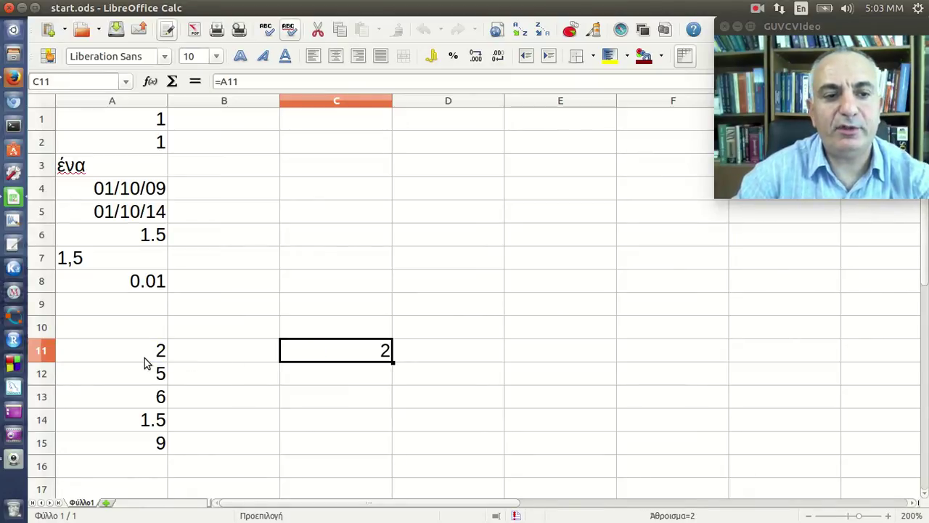
left_click(143, 362)
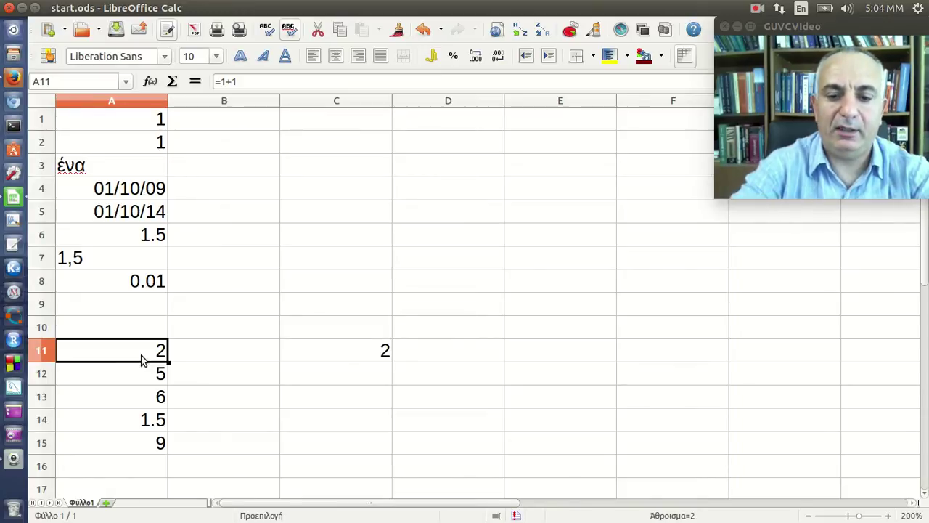
type("=1+2")
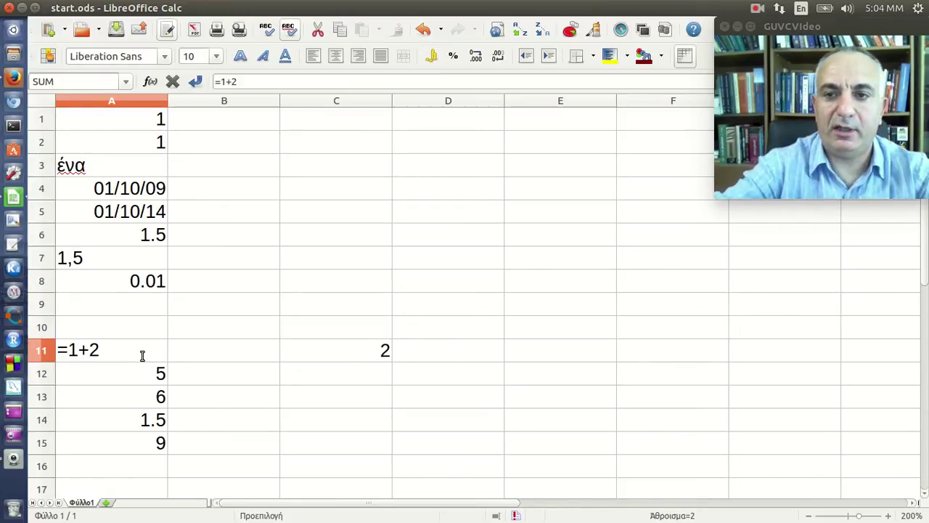
key("Return")
left_click(355, 352)
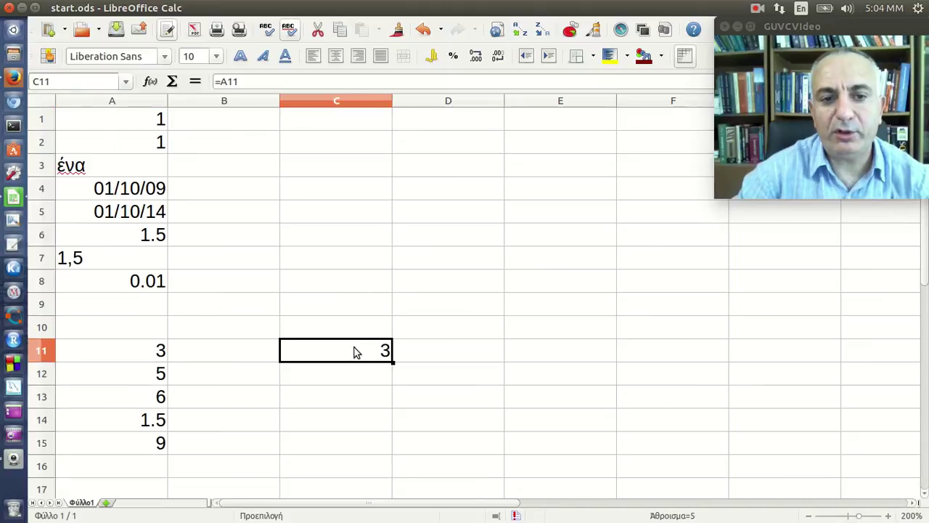
left_click(249, 81)
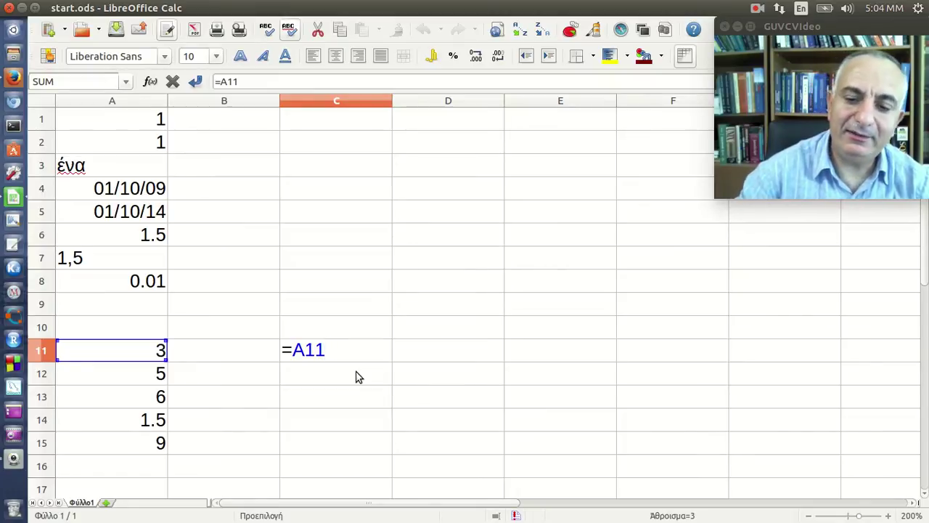
key("Return")
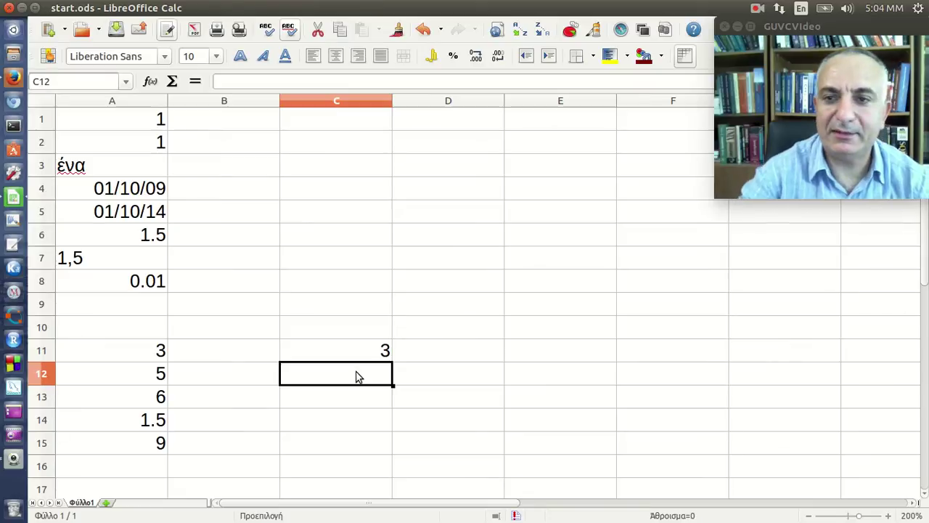
left_click(369, 353)
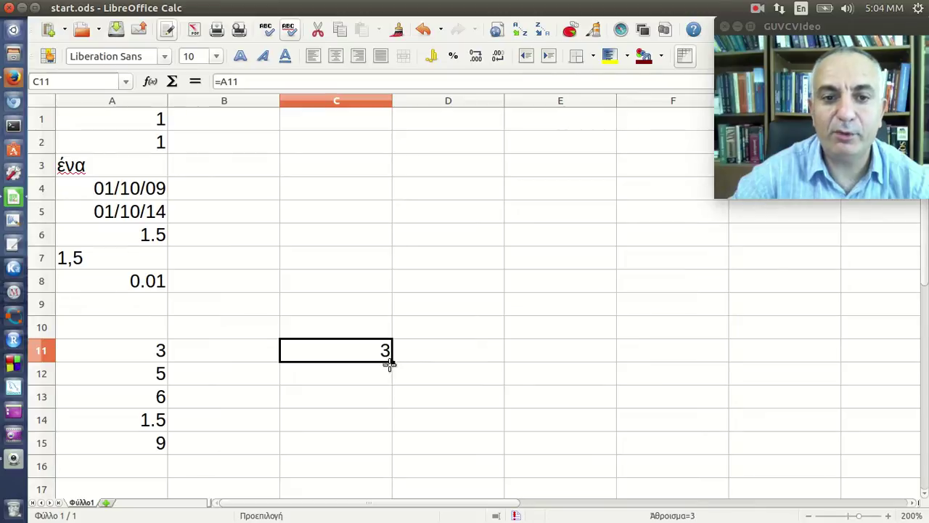
- Fill C11's formula down into C12 and verify it references A12
left_click_drag(392, 365, 387, 378)
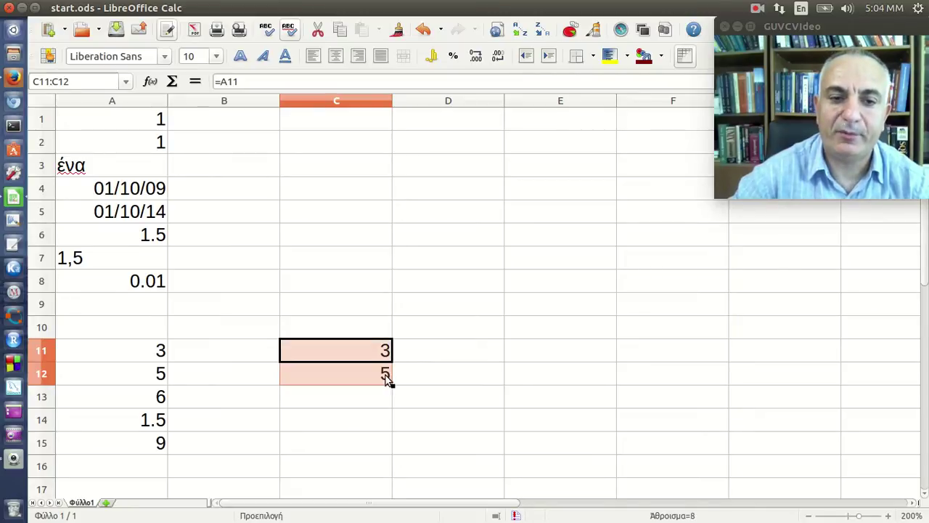
left_click(375, 383)
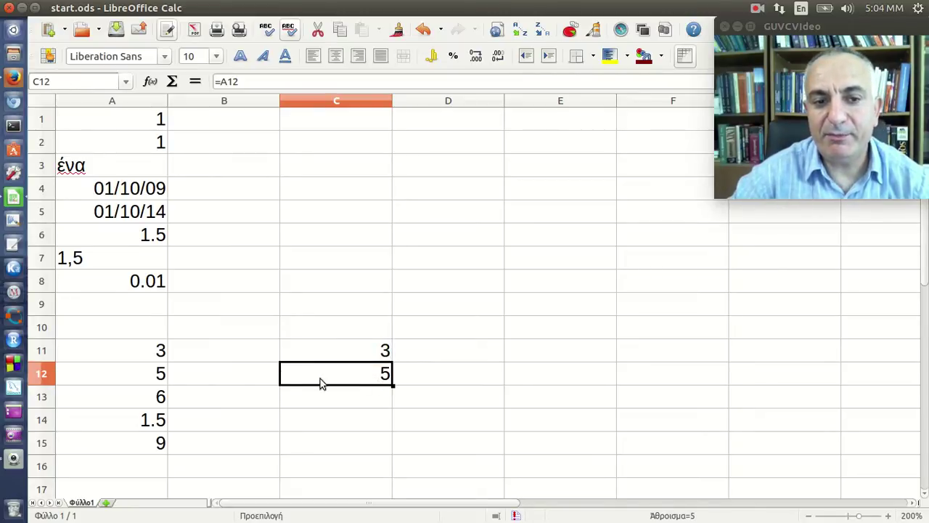
left_click(156, 385)
left_click(287, 373)
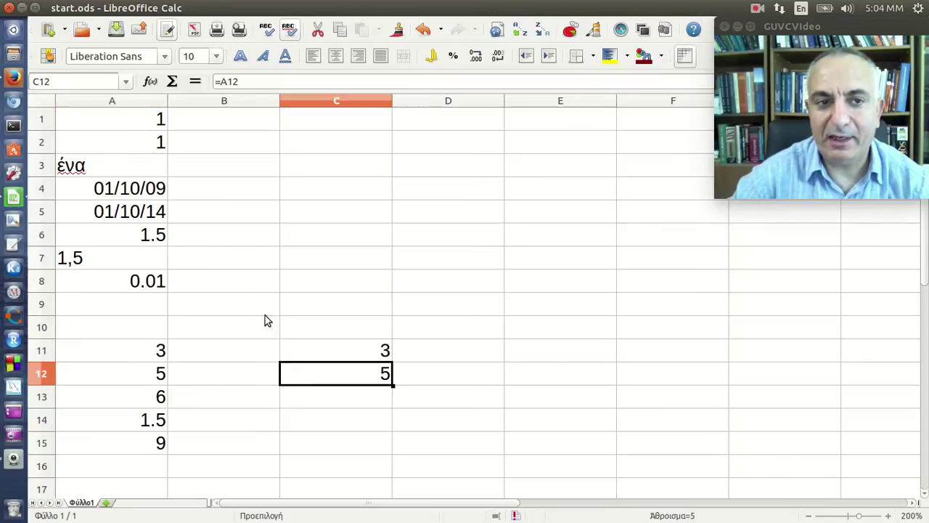
left_click(251, 86)
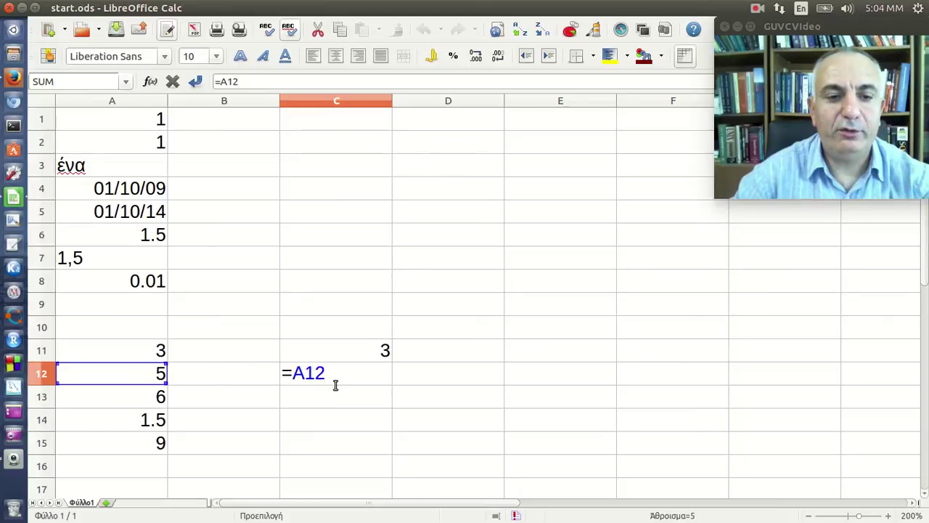
key("Return")
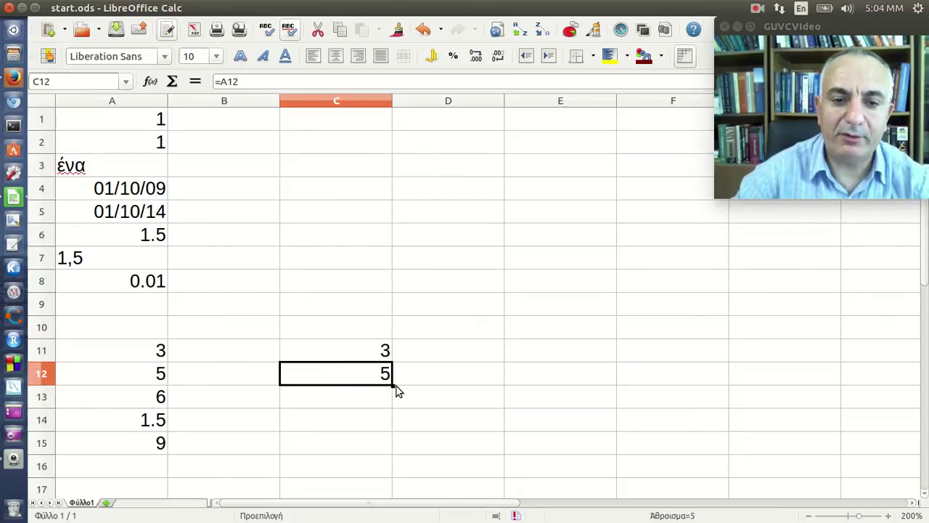
- Fill C12's formula down into C13 and verify it references A13
left_click_drag(392, 384, 388, 403)
left_click(363, 400)
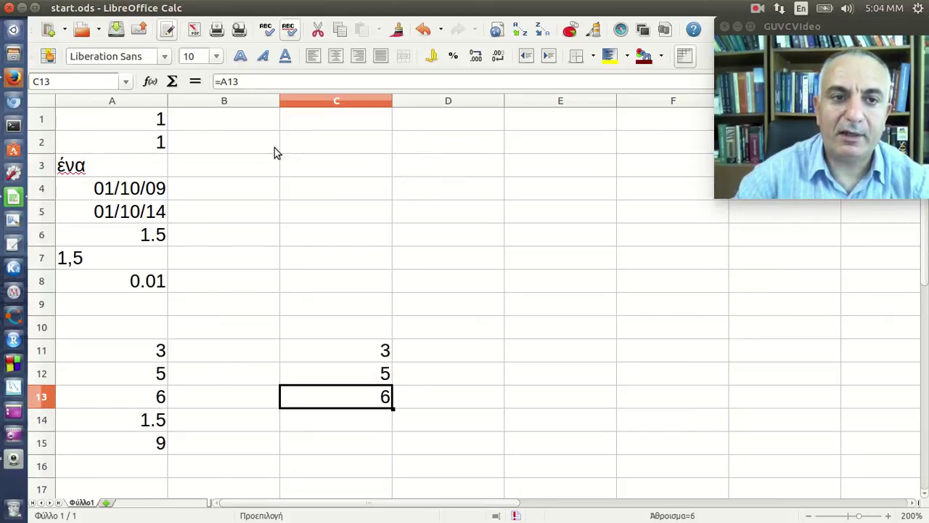
left_click(240, 80)
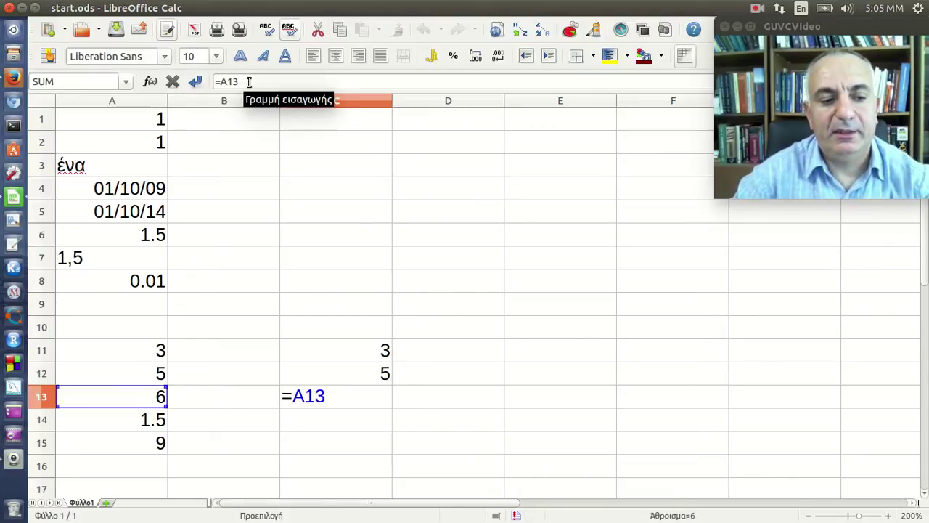
key("Return")
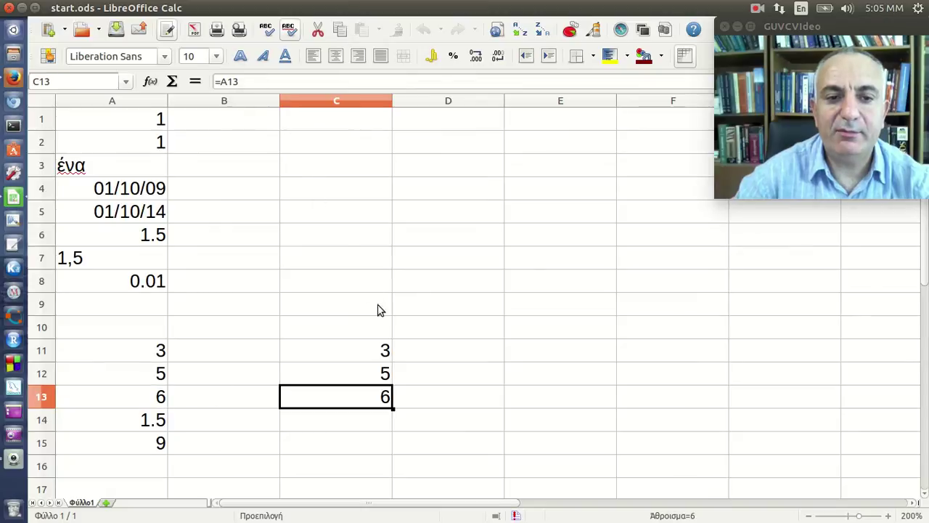
left_click(368, 353)
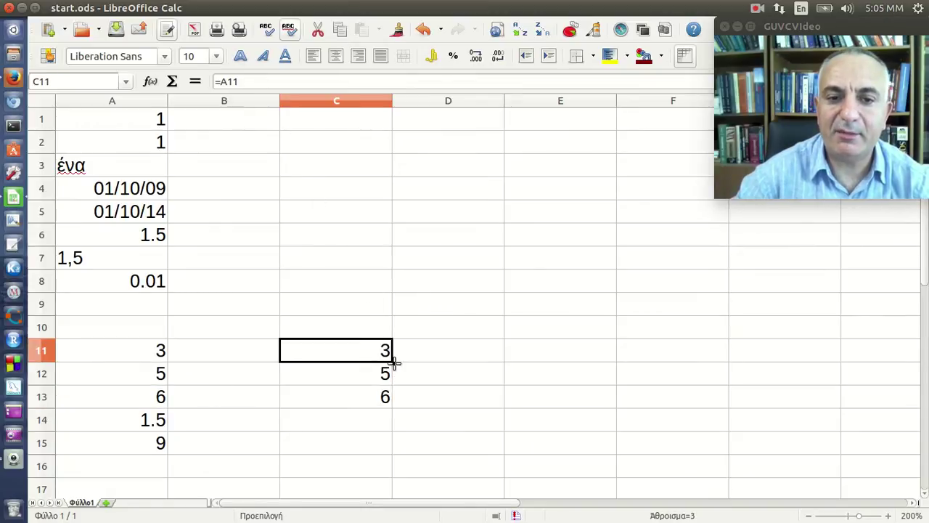
- Fill C11's formula right into D11 and verify it reads =B11
left_click(250, 81)
left_click(367, 359)
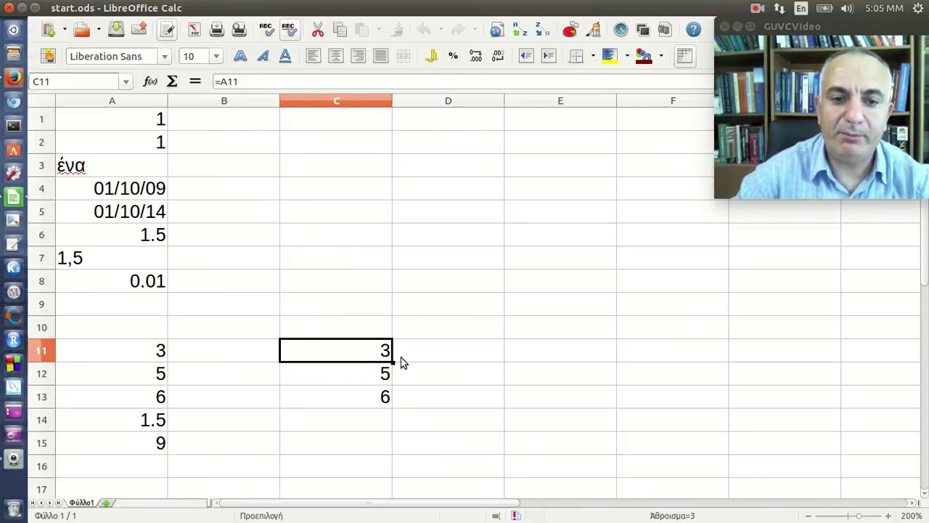
left_click_drag(392, 359, 449, 361)
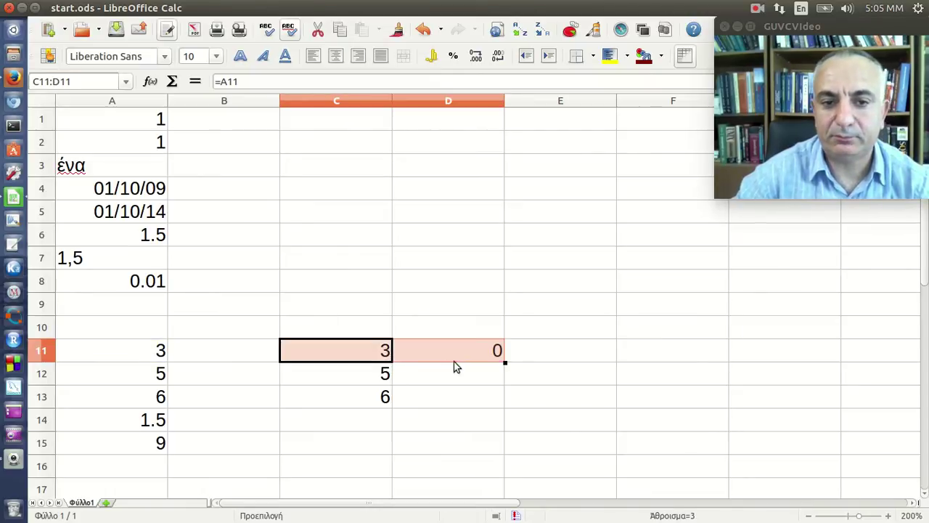
left_click(441, 354)
left_click(265, 77)
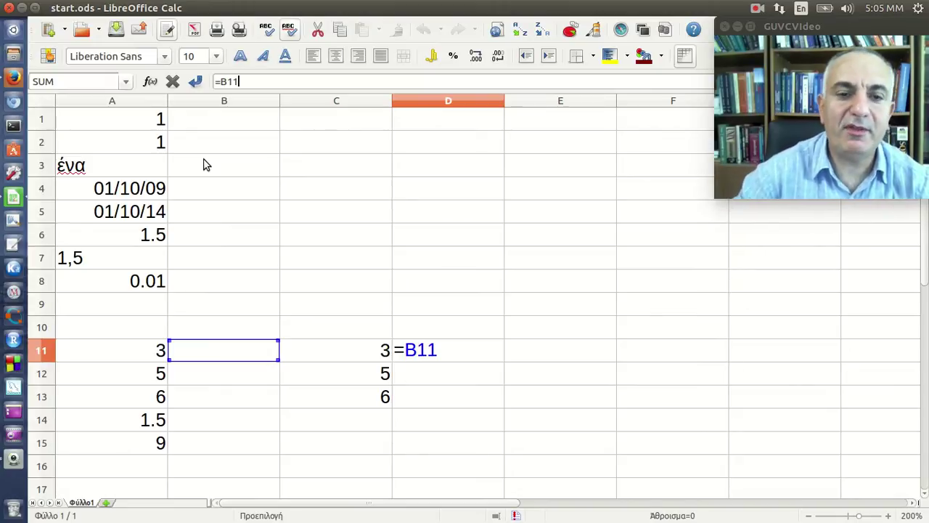
key("Return")
- Enter 7 in B11 and check that D11 now shows 7
left_click(229, 355)
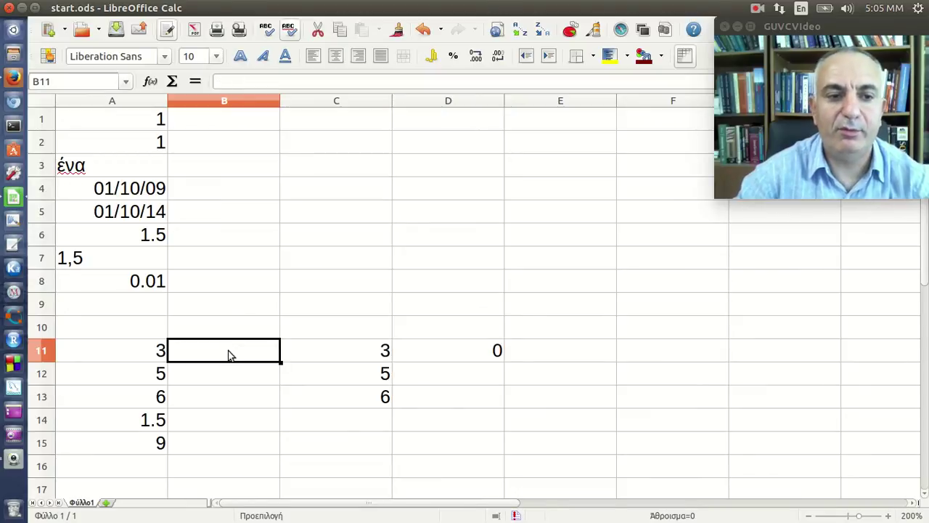
type("7")
key("Return")
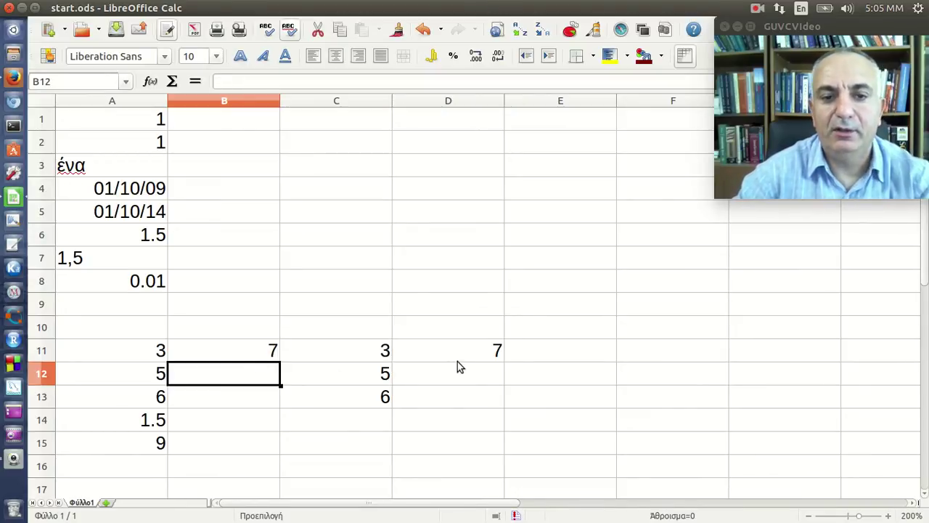
left_click(464, 360)
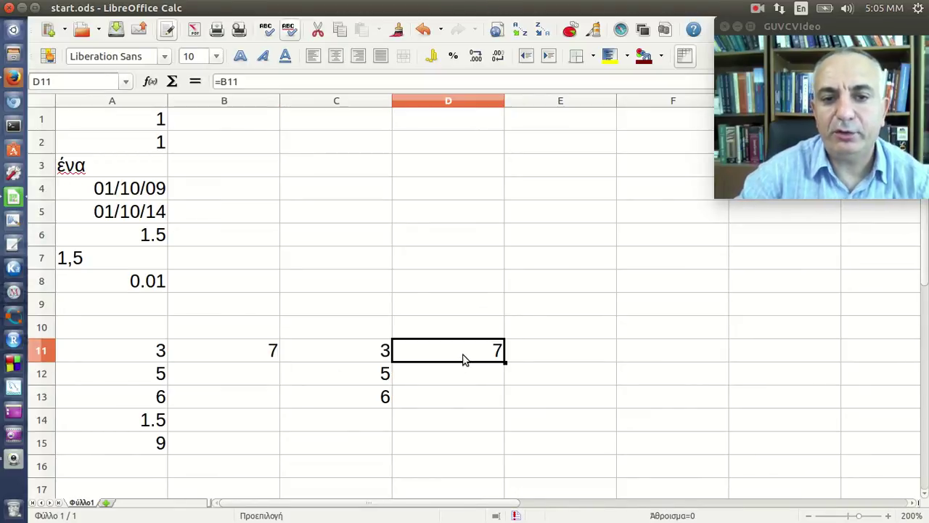
left_click(238, 82)
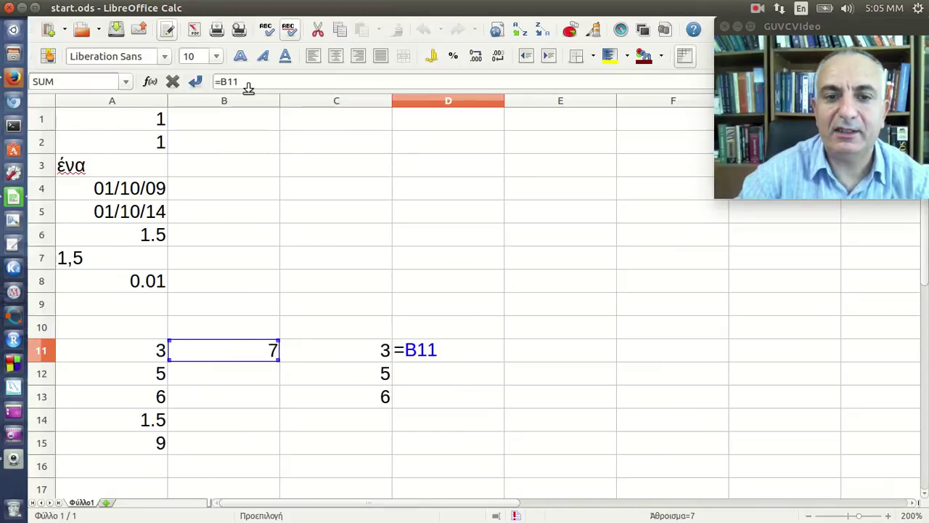
left_click(357, 362)
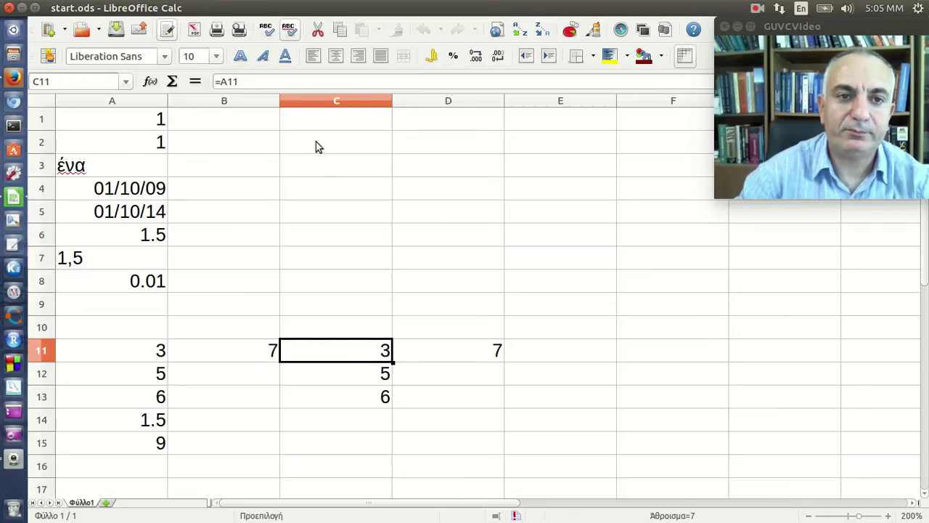
- Change C11's formula to =$A11 with a fixed column
left_click(296, 82)
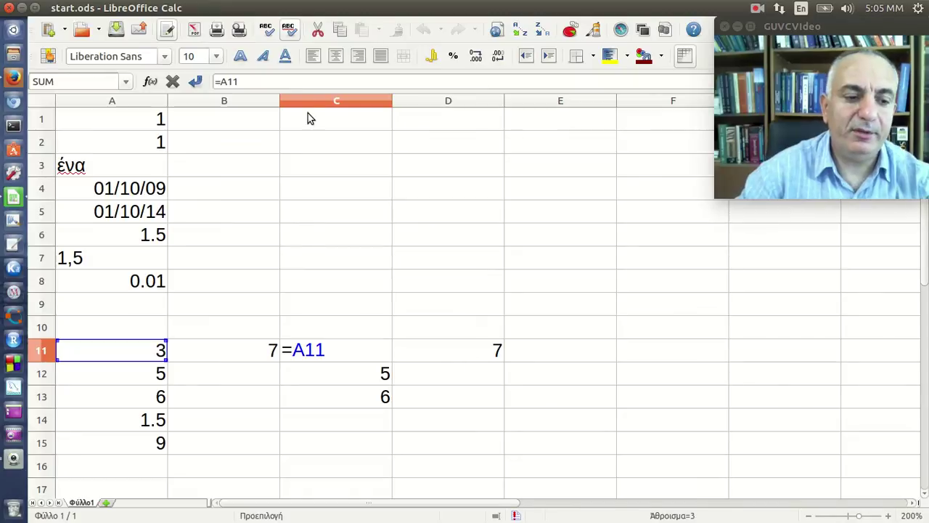
key("Return")
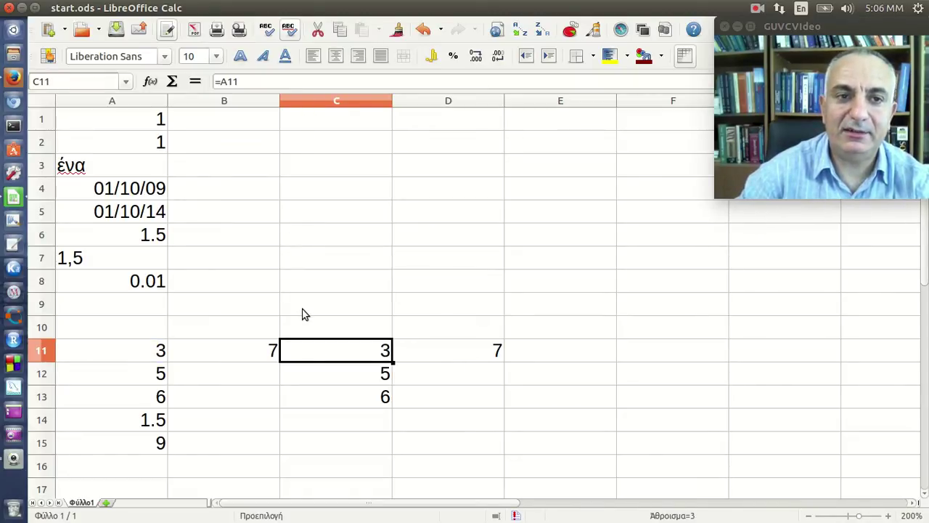
left_click(220, 81)
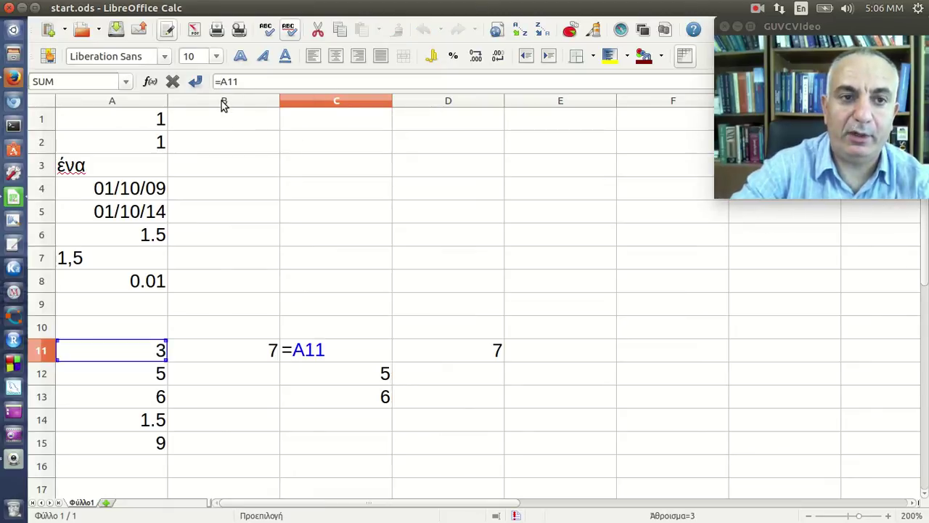
type("$")
key("Return")
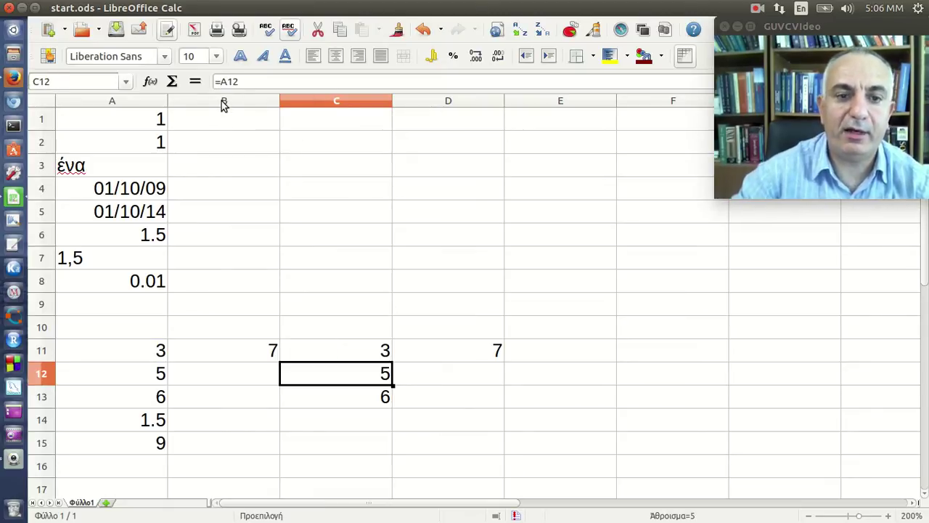
- Clear the copied values from C12:C13 and D11
left_click_drag(336, 385, 336, 405)
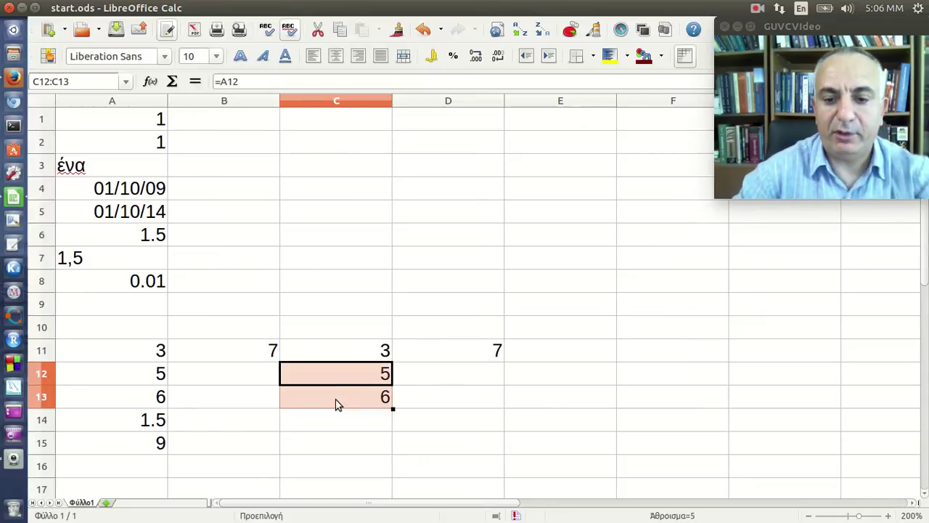
key("Delete")
left_click(446, 349)
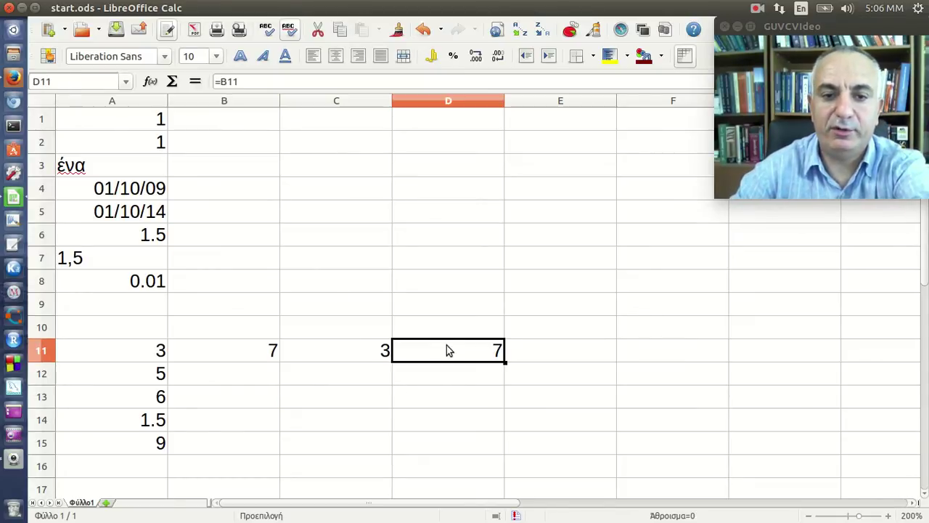
key("Delete")
left_click(486, 300)
- Copy C11's =$A11 formula down into C12 and inspect its reference
left_click(388, 351)
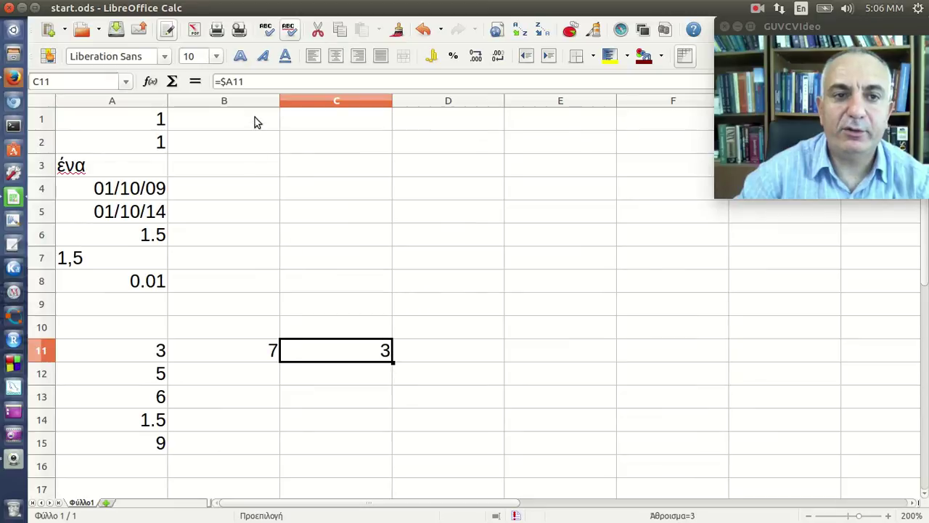
left_click(254, 82)
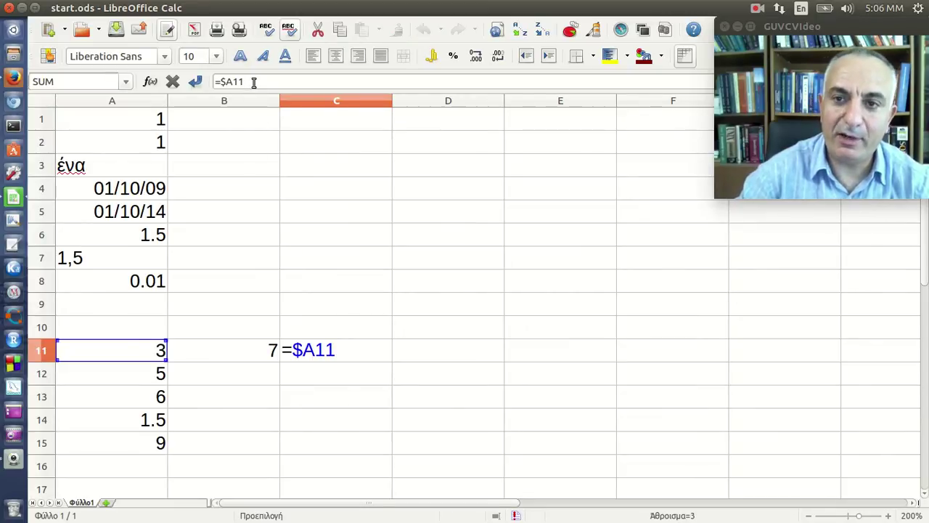
key("Return")
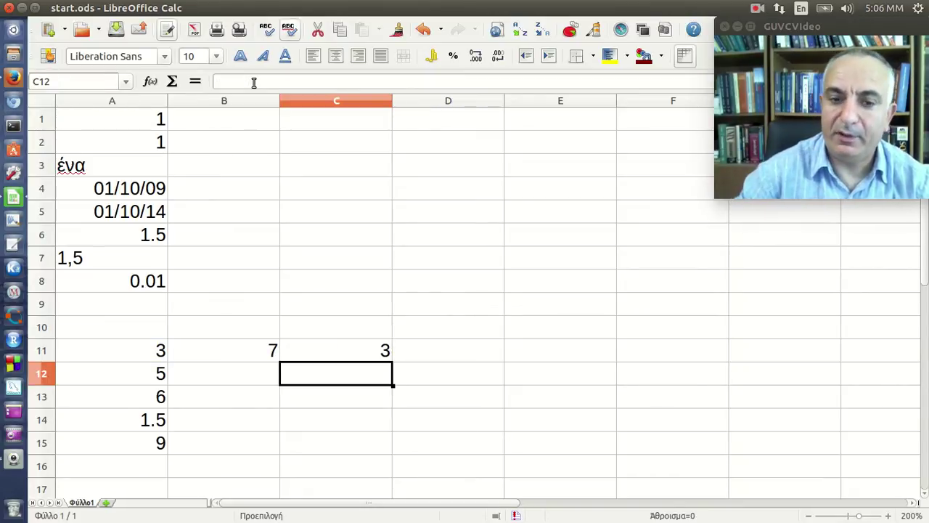
left_click(355, 356)
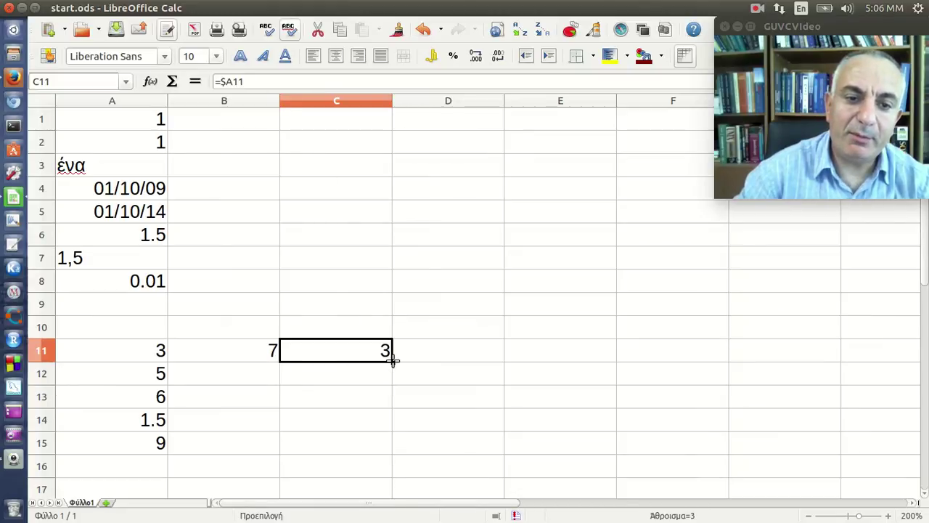
left_click_drag(392, 360, 381, 374)
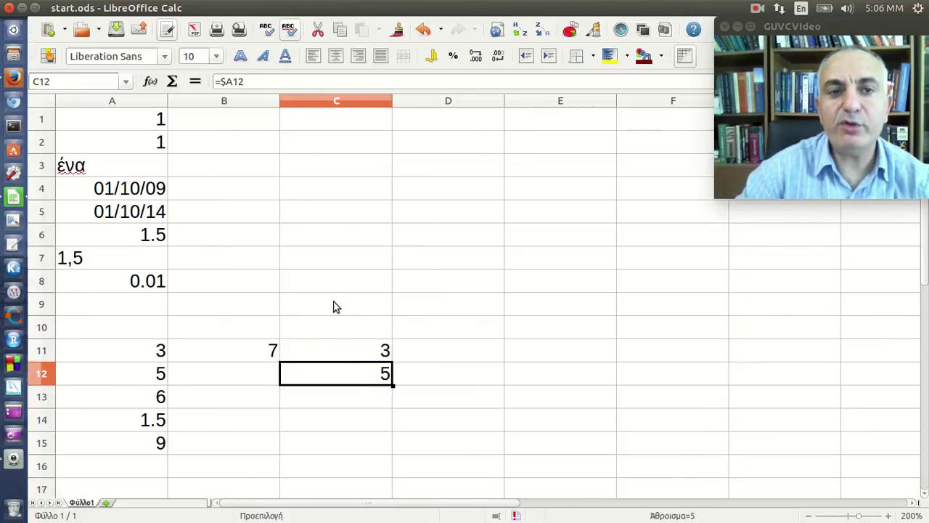
left_click(253, 81)
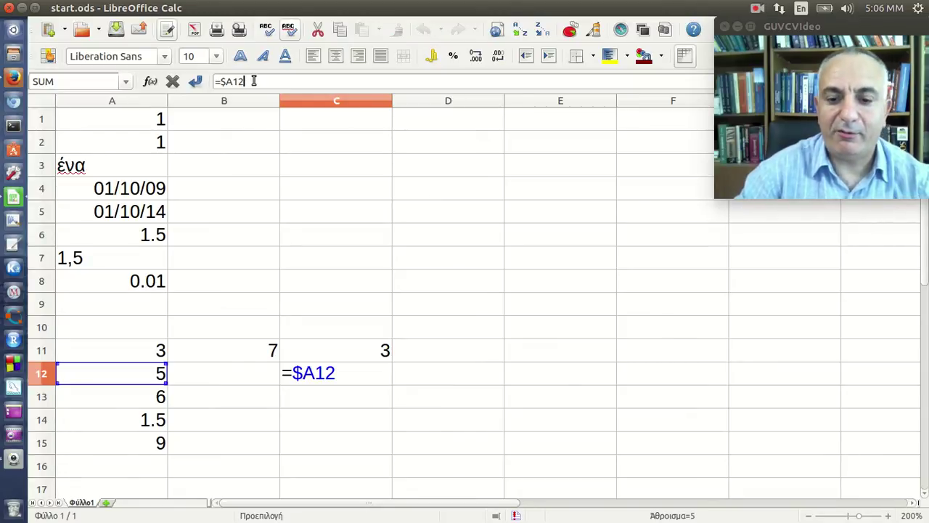
key("Return")
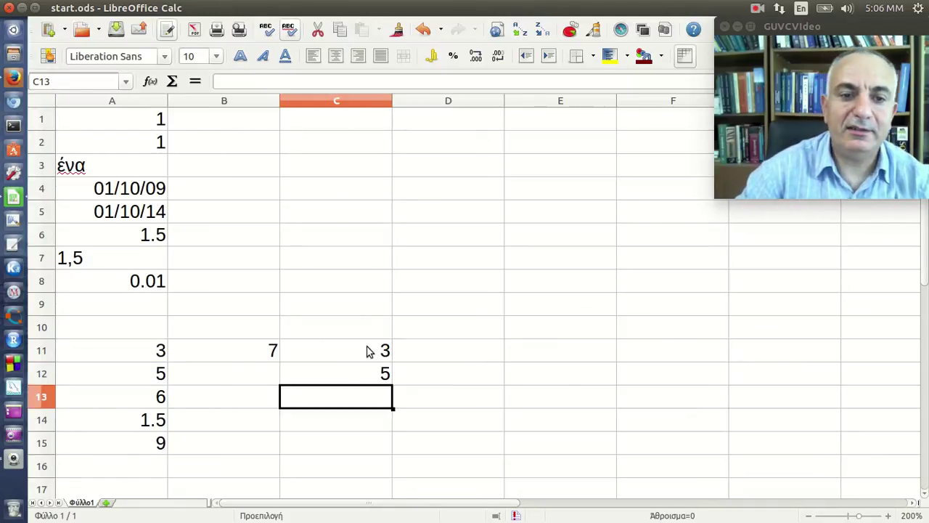
- Copy C11's formula right into D11, inspect it, then clear D11 and C12
left_click(369, 350)
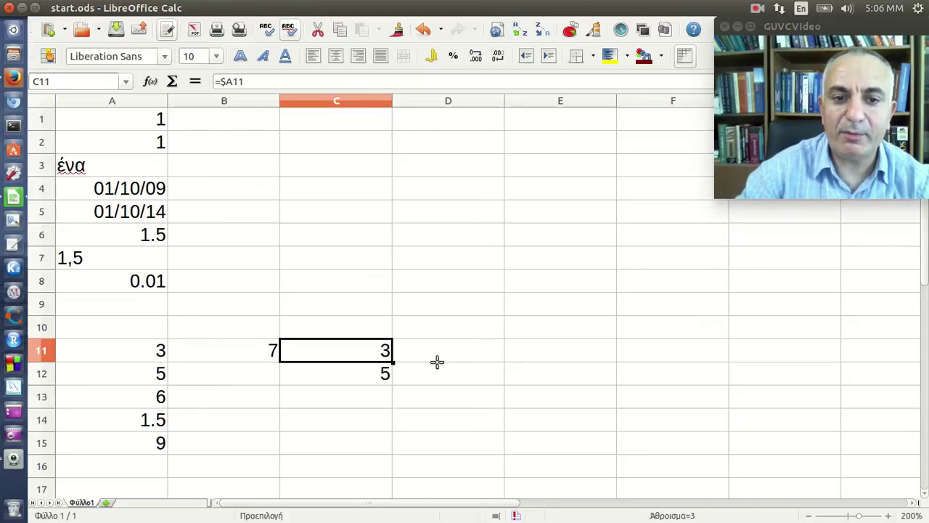
left_click_drag(392, 362, 471, 354)
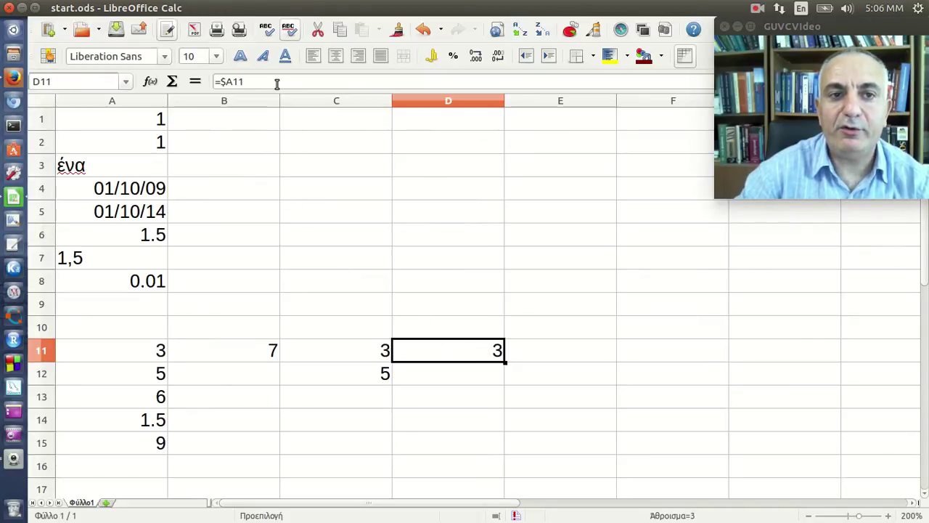
left_click(276, 82)
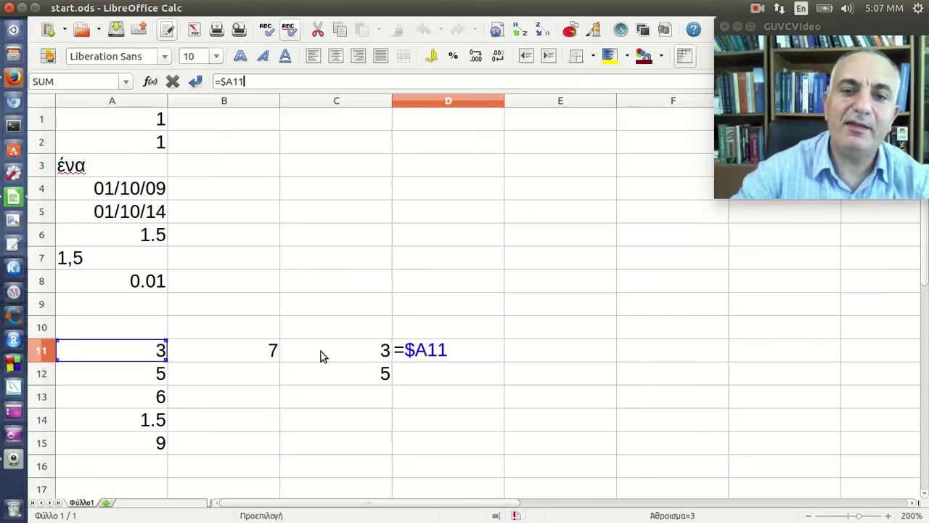
key("Return")
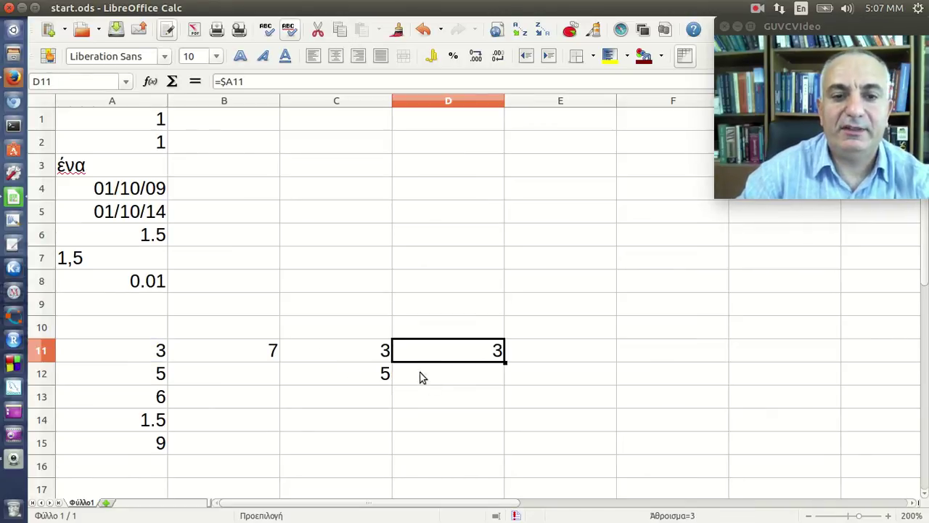
key("Delete")
left_click(373, 379)
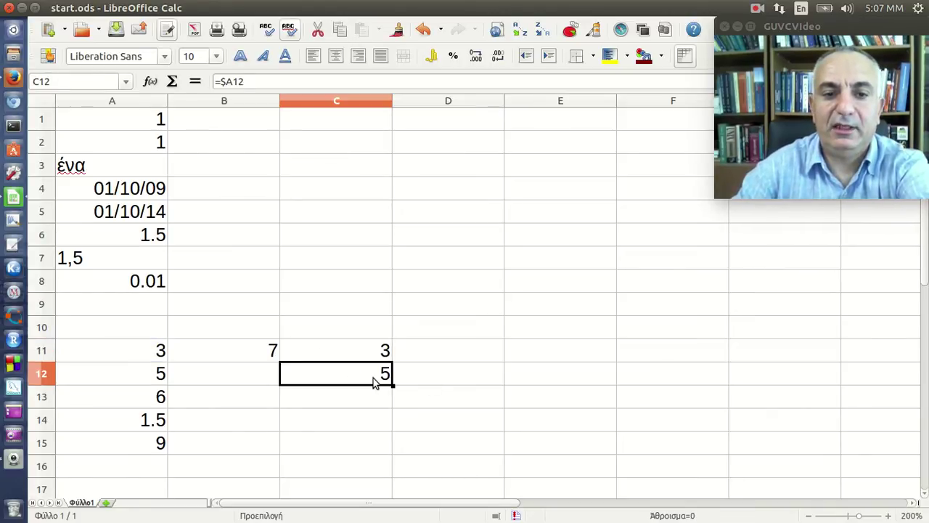
key("Delete")
left_click(347, 354)
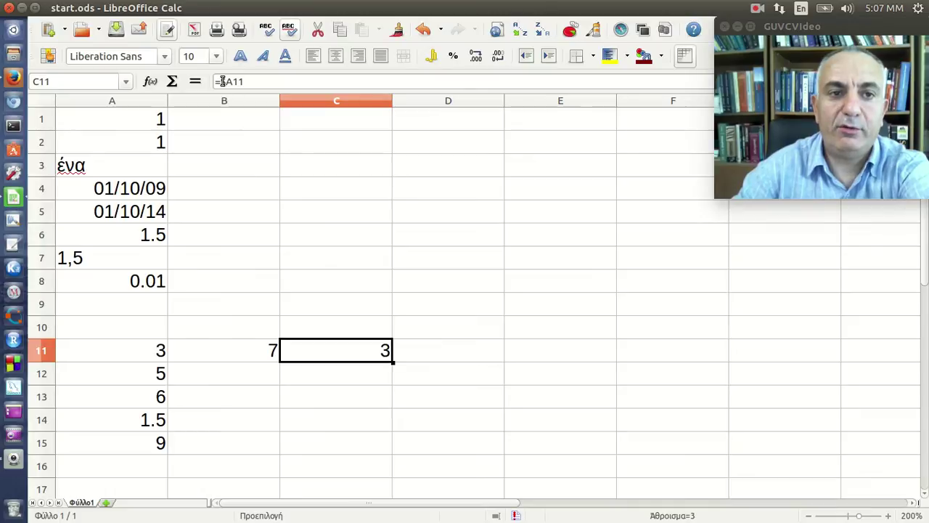
- Change C11's formula to =A$11 with a fixed row
key("F2")
key("BackSpace")
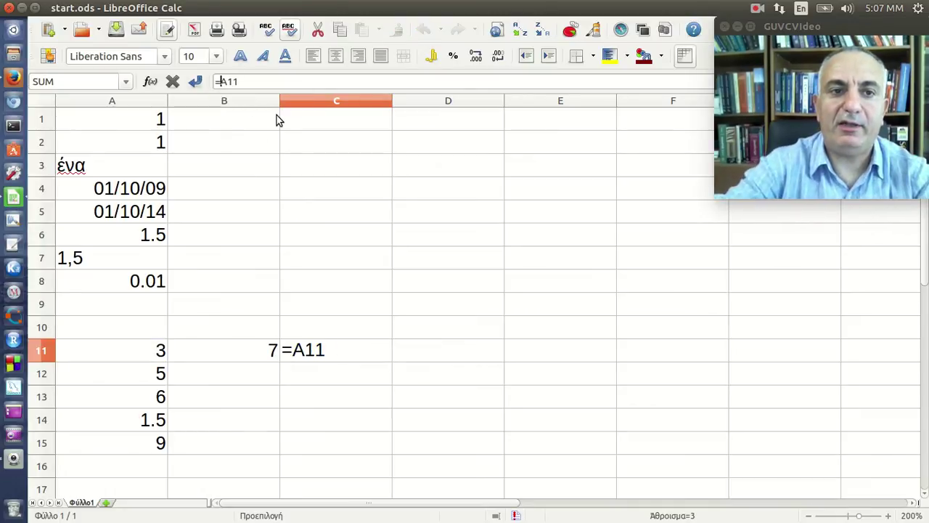
key("Right")
type("$")
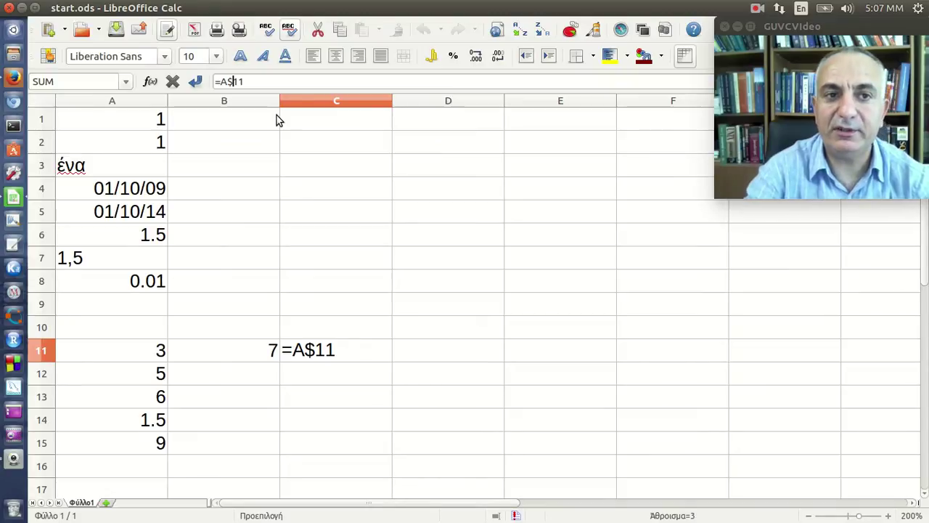
key("Return")
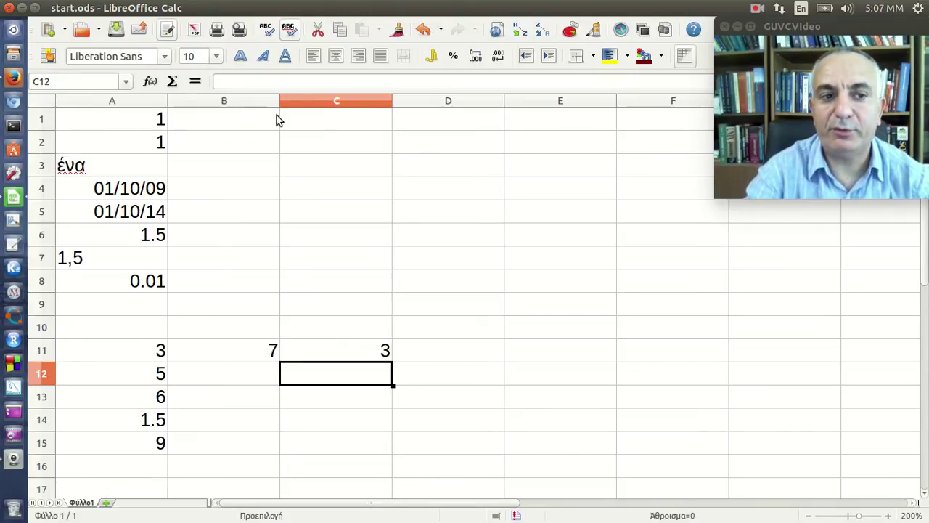
- Copy C11 right into D11 and verify the formula becomes =B$11
left_click(359, 355)
left_click_drag(392, 365, 464, 358)
left_click(363, 355)
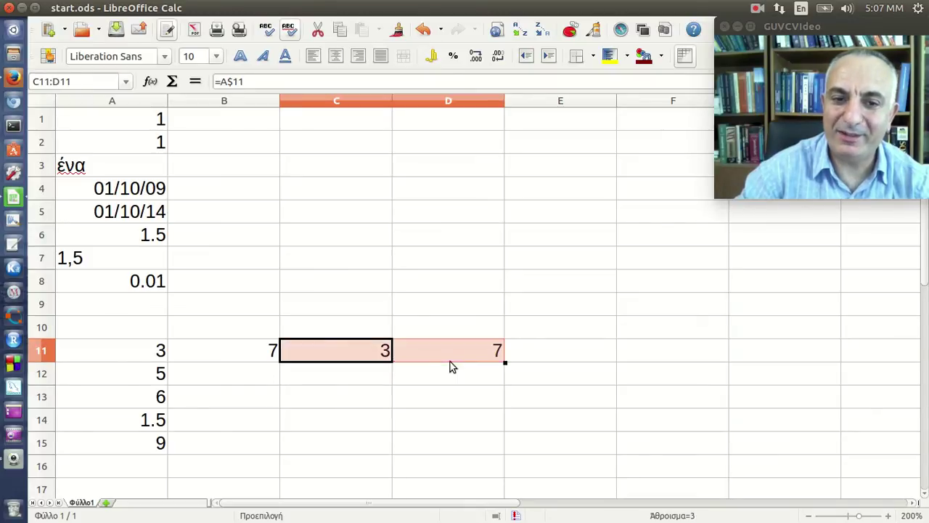
left_click(281, 82)
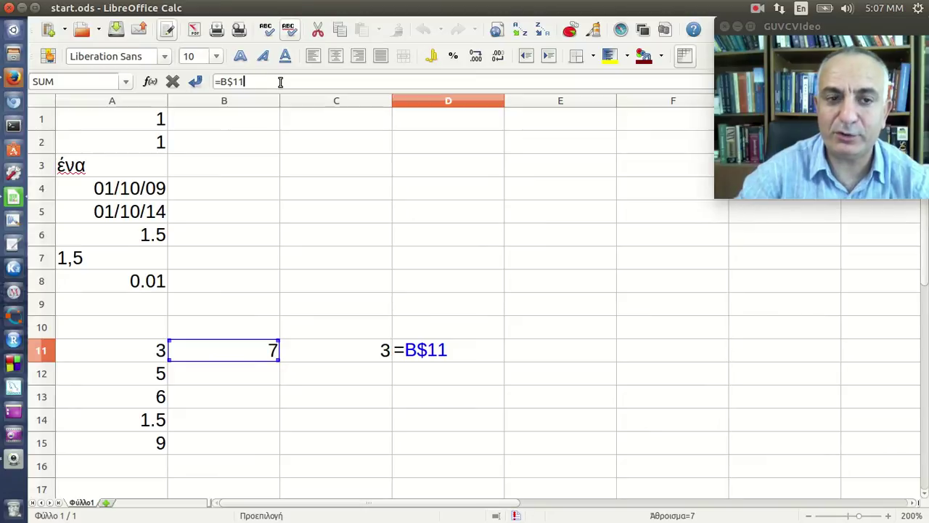
key("Return")
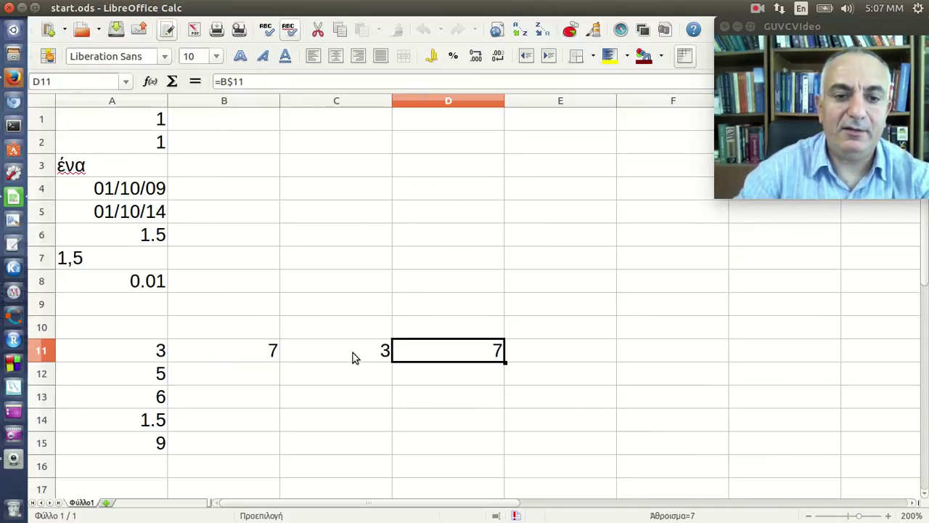
- Copy C11's formula down to C13 and recheck C11's formula
left_click(354, 356)
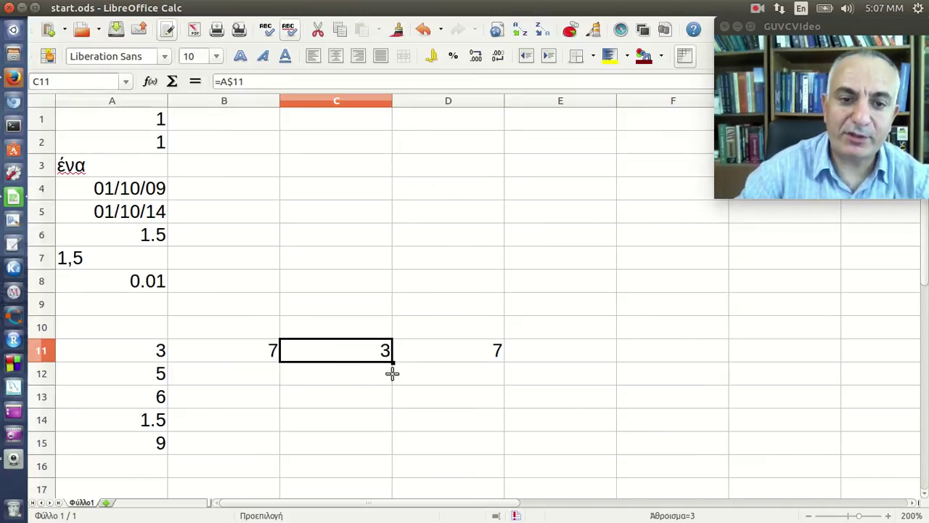
left_click_drag(392, 363, 382, 409)
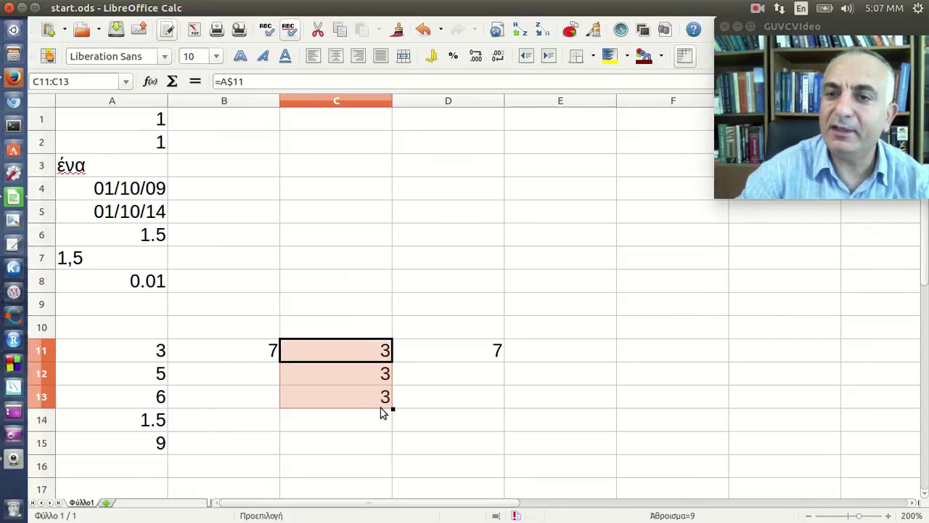
left_click(369, 358)
left_click(265, 80)
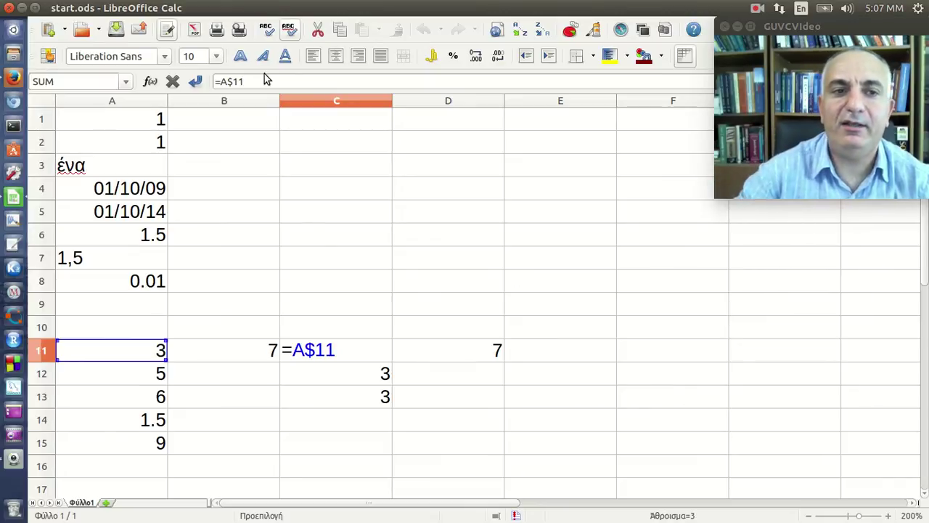
key("Return")
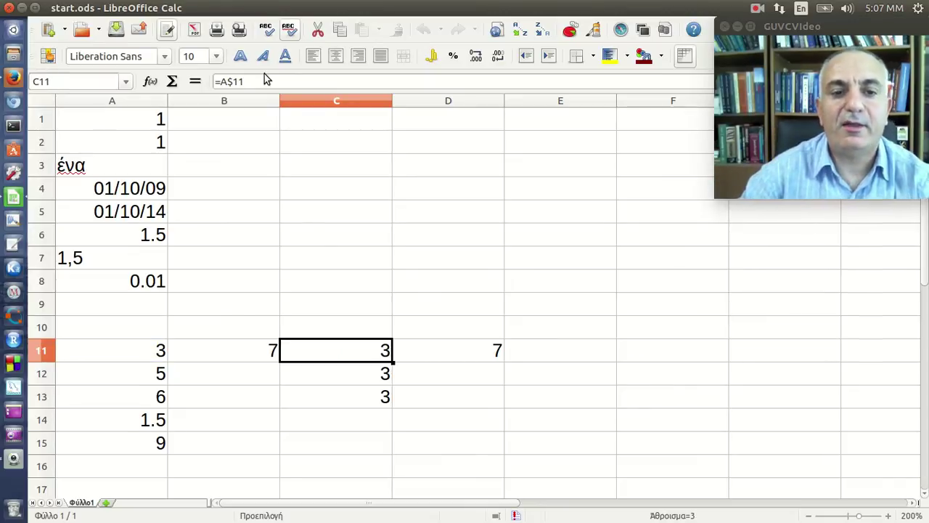
- Lock C11 fully as =$A$11 and clear the copied result in C12
left_click(220, 83)
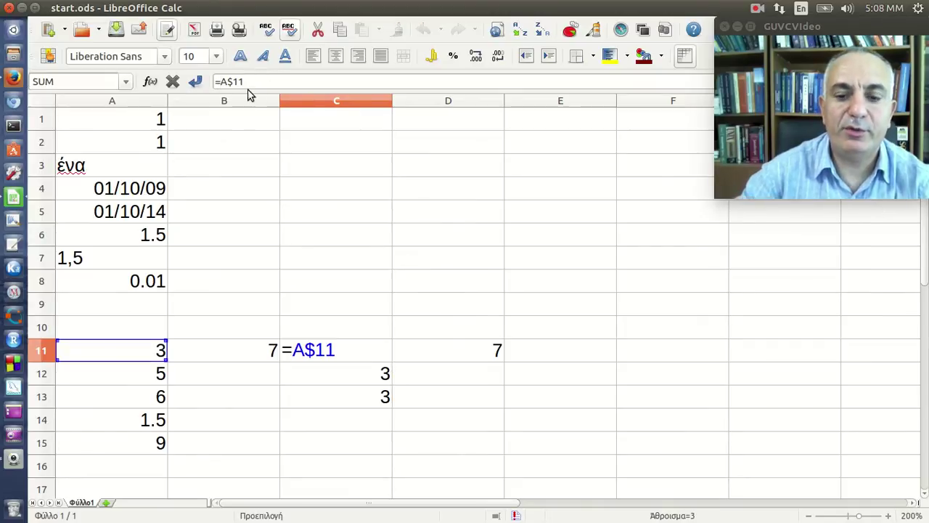
type("$")
key("Return")
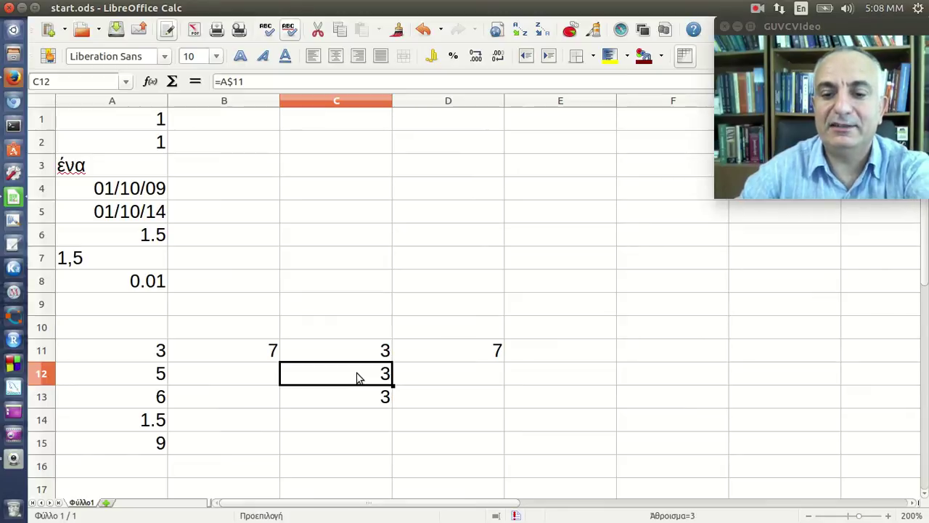
key("Delete")
left_click(385, 396)
key("Delete")
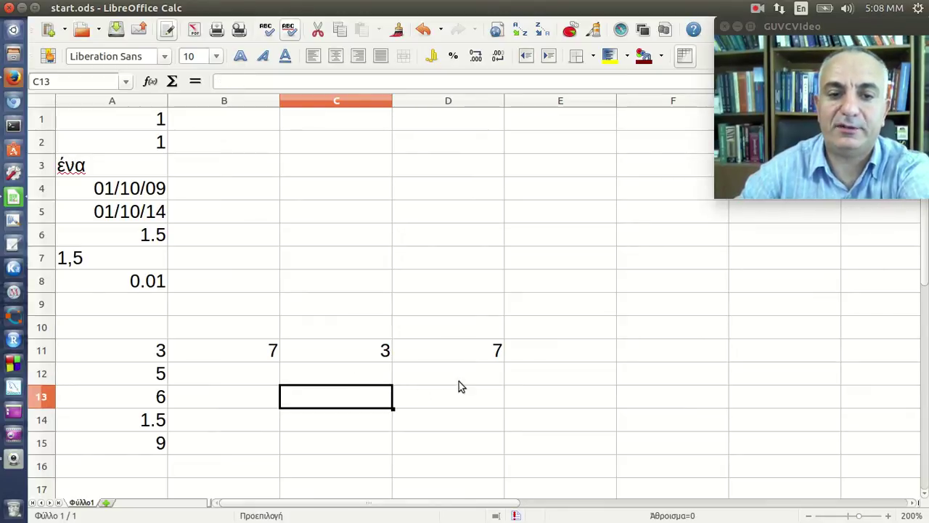
left_click(469, 349)
key("Delete")
left_click(387, 351)
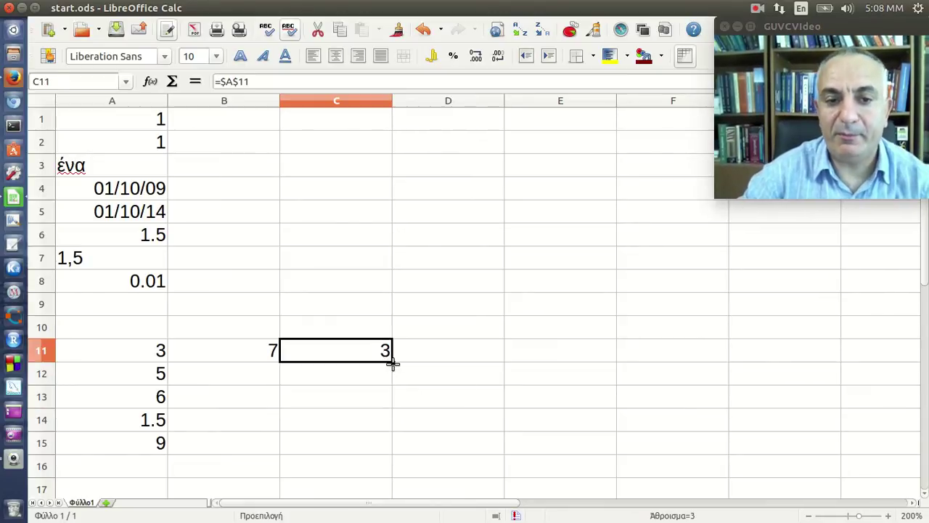
mouse_move(391, 362)
left_mouse_down()
mouse_move(391, 427)
mouse_move(491, 432)
left_mouse_up()
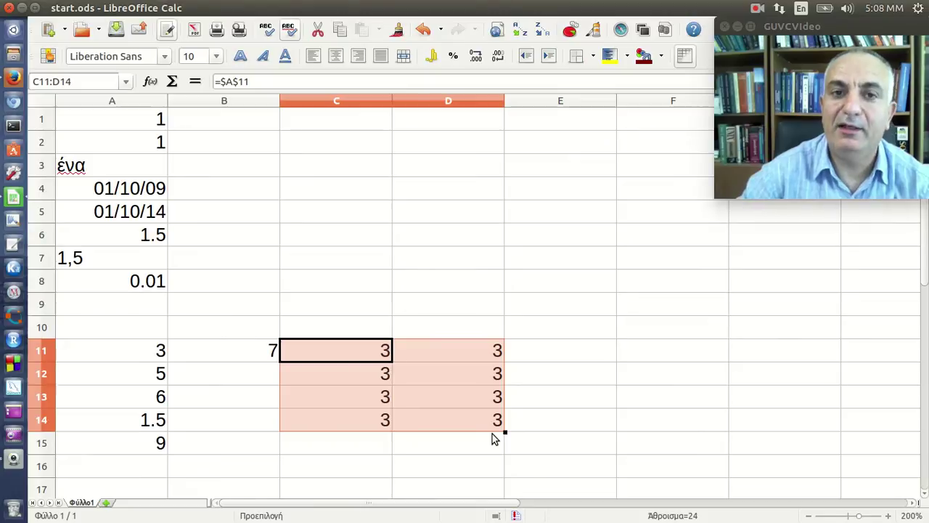
left_click(424, 375)
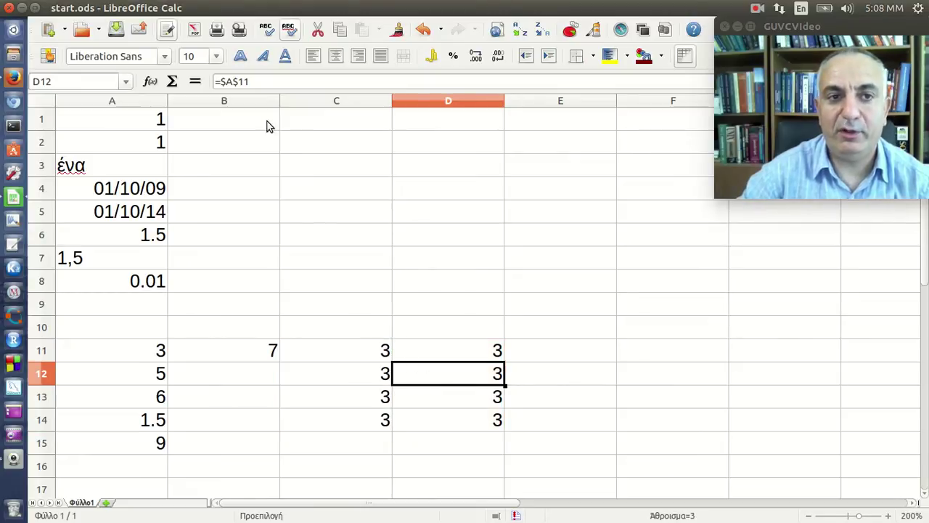
left_click(263, 83)
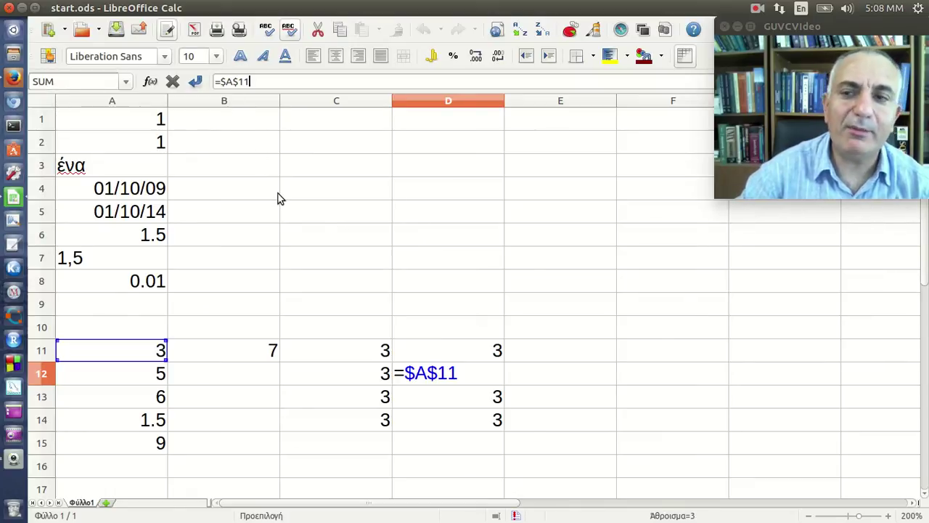
scroll(275, 227, "down", 1)
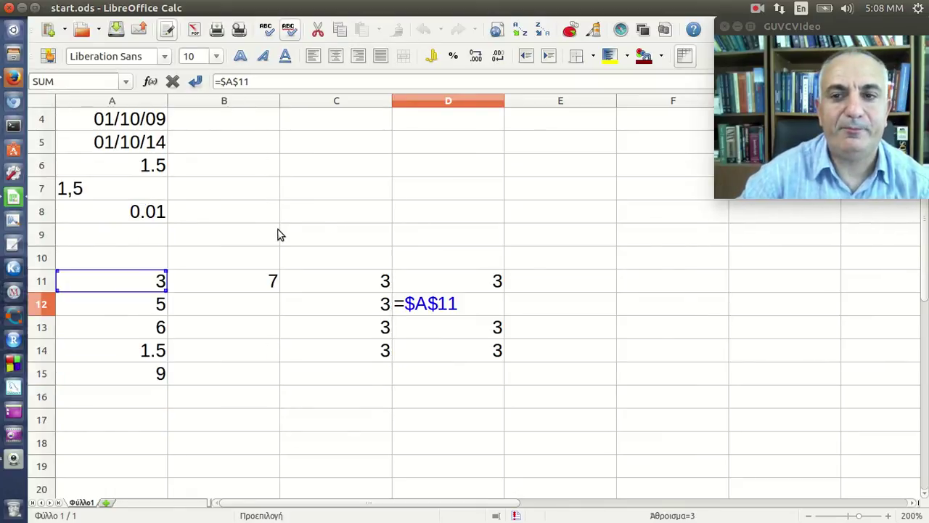
scroll(276, 226, "down", 1)
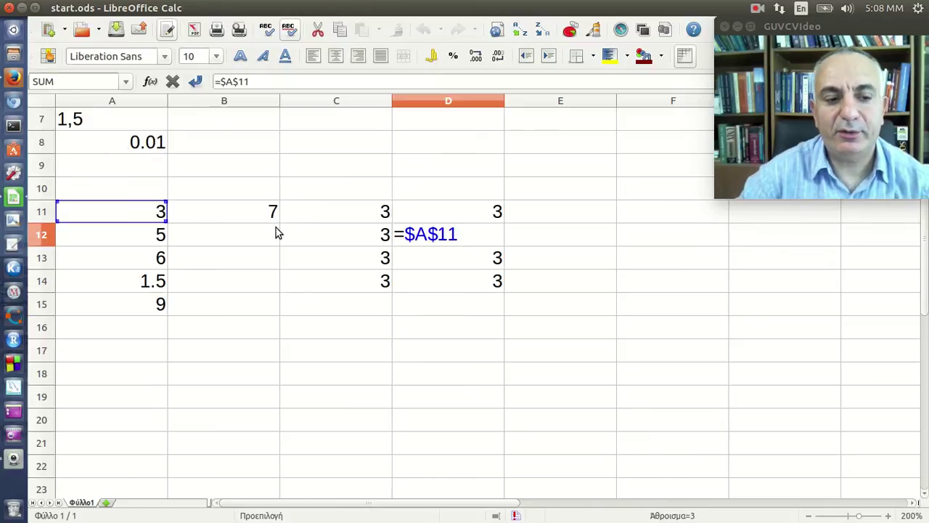
key("Return")
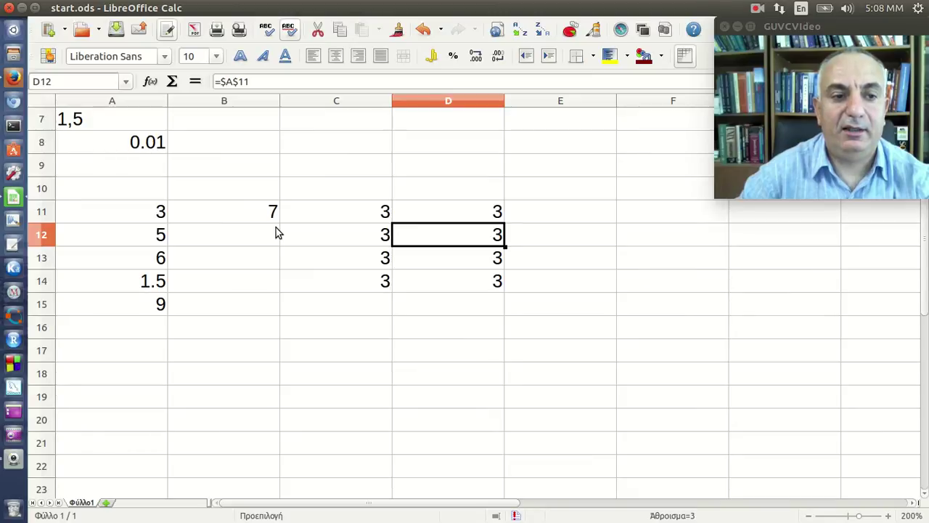
left_click(154, 358)
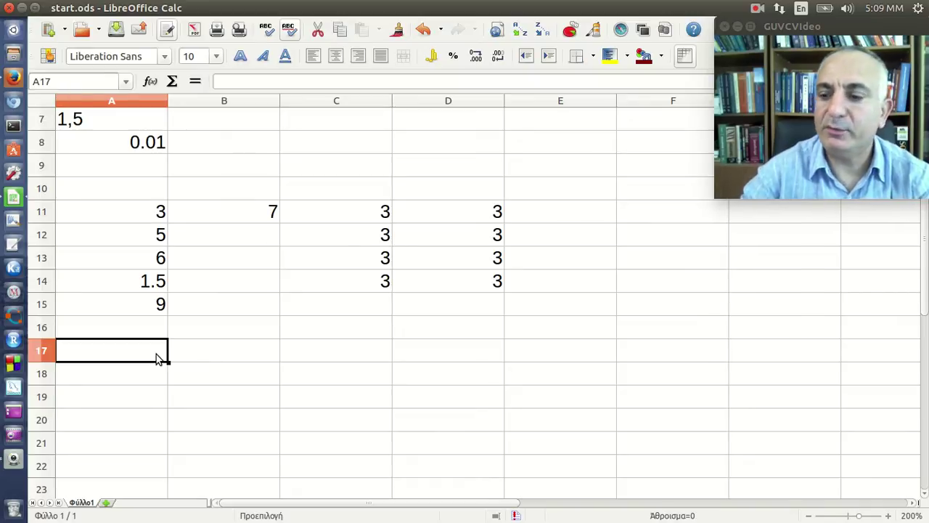
- Enter =A11+A12+A13 in A17 by clicking each cell
type("=")
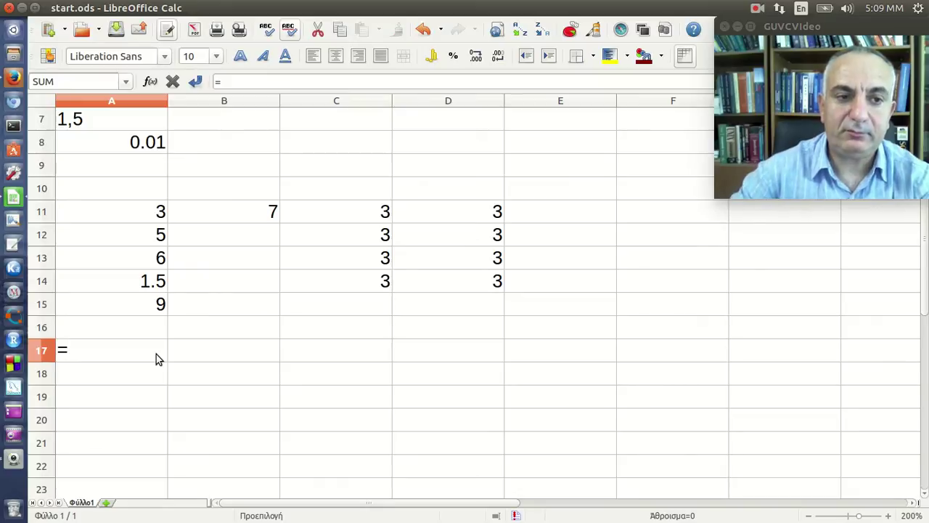
left_click(127, 221)
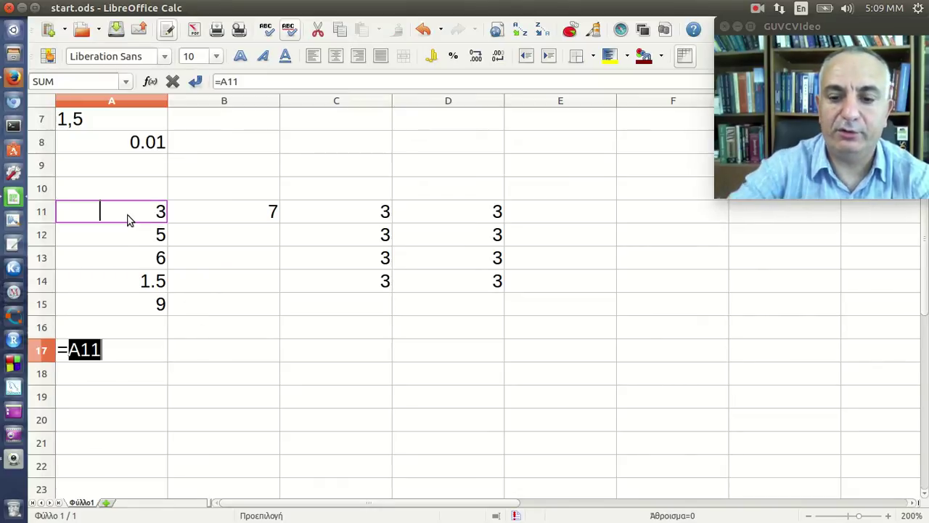
type("+")
left_click(122, 236)
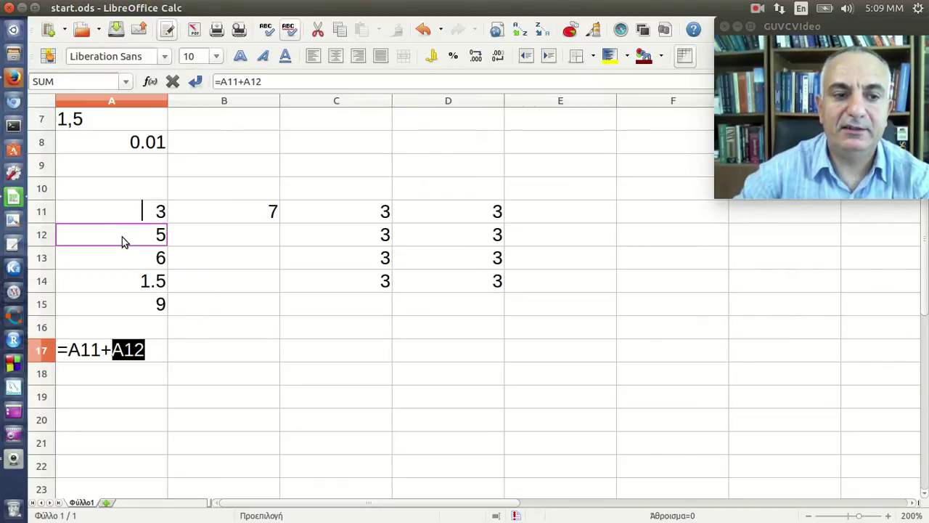
type("+")
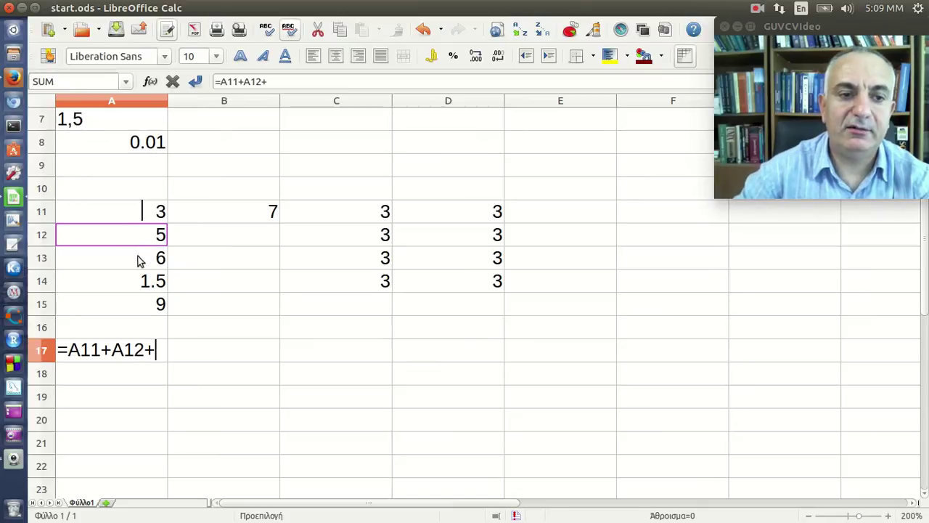
left_click(141, 258)
key("Return")
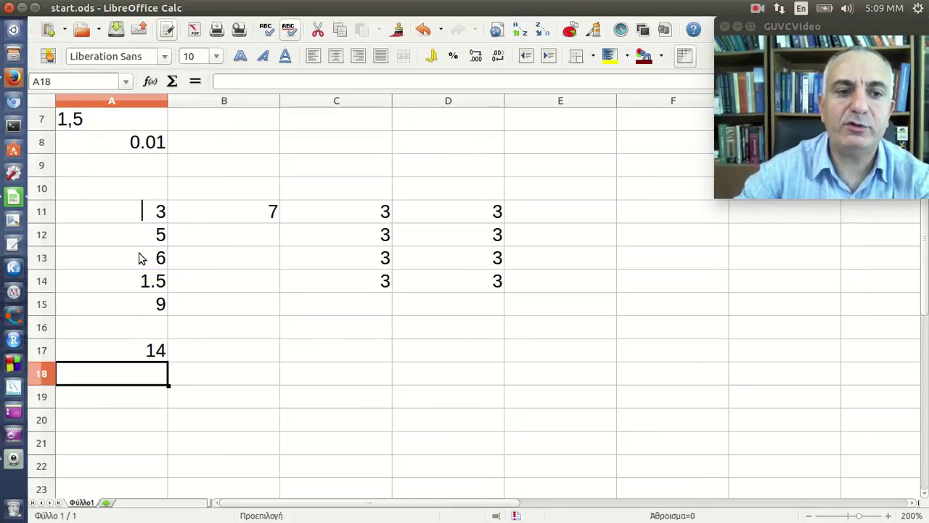
- Select A11:A13 to check their total, then recheck A17's formula
left_click_drag(145, 211, 164, 266)
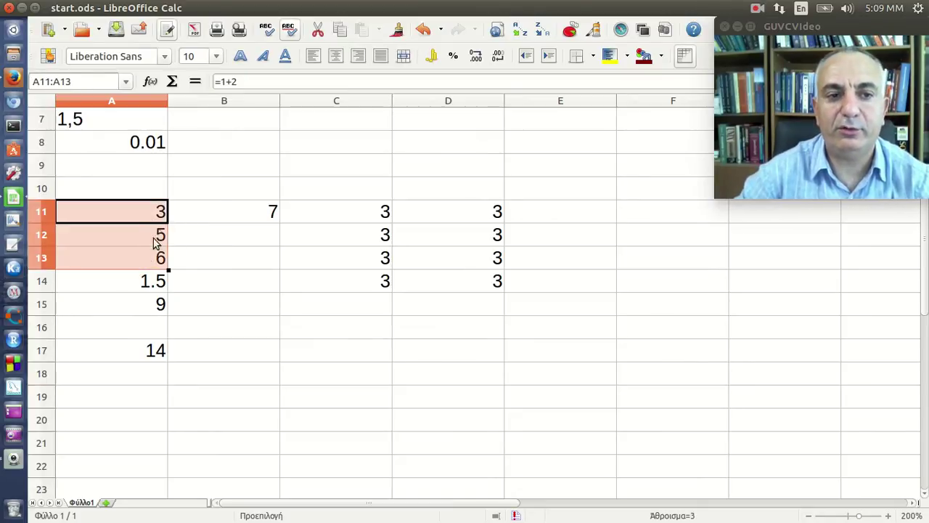
left_click(162, 356)
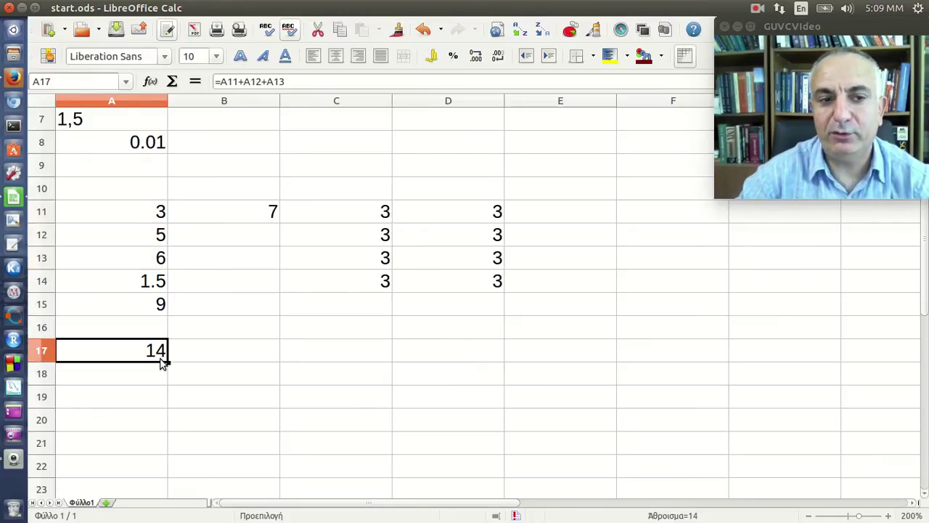
left_click(155, 374)
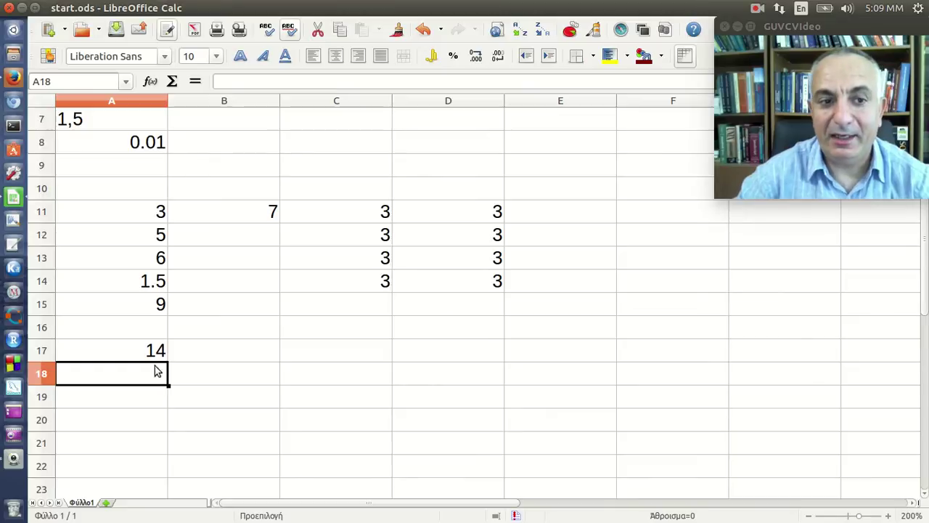
key("Up")
left_click(297, 83)
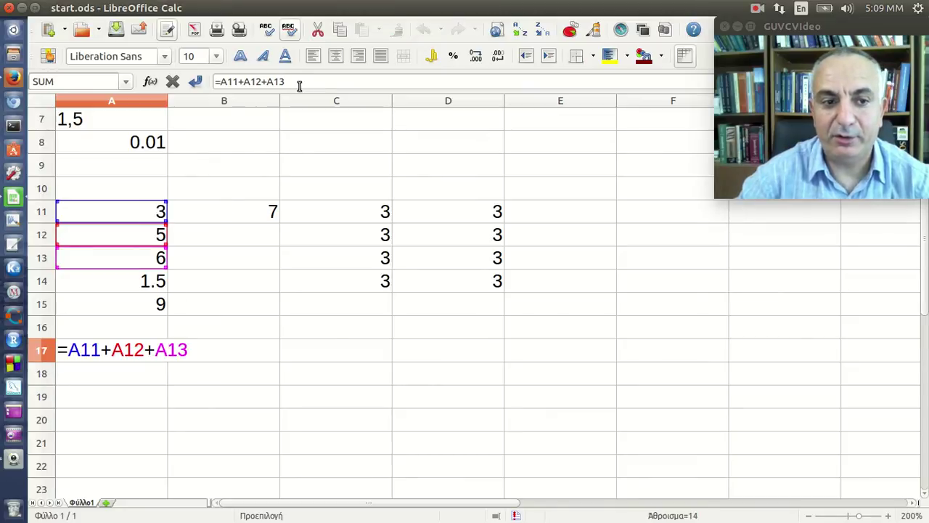
left_click(159, 359)
left_click(157, 373)
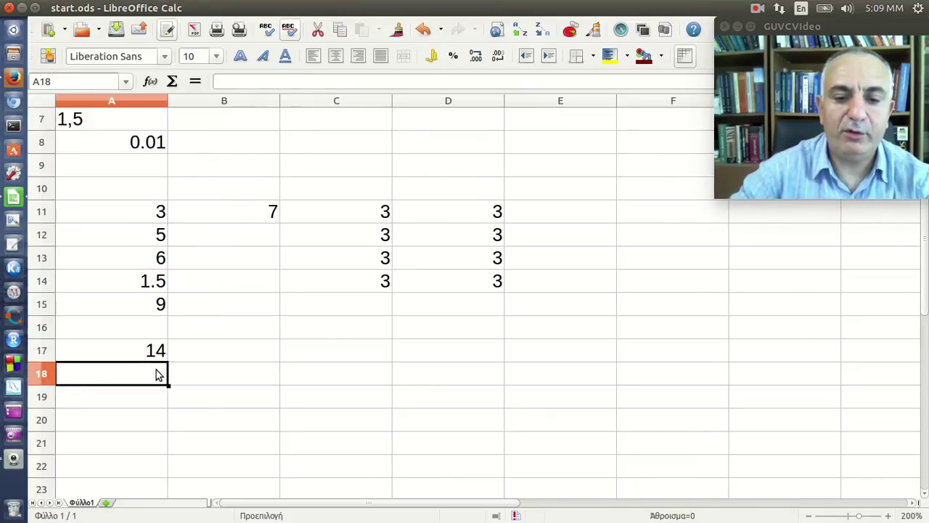
- Enter =SUM(A11;A12;A13) in A18 by picking each cell, giving 14
type("=sum")
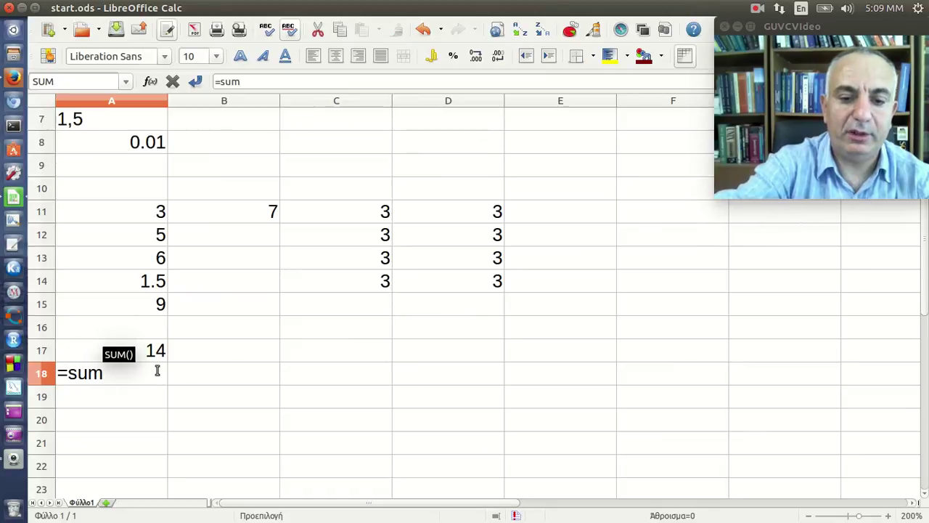
type("(")
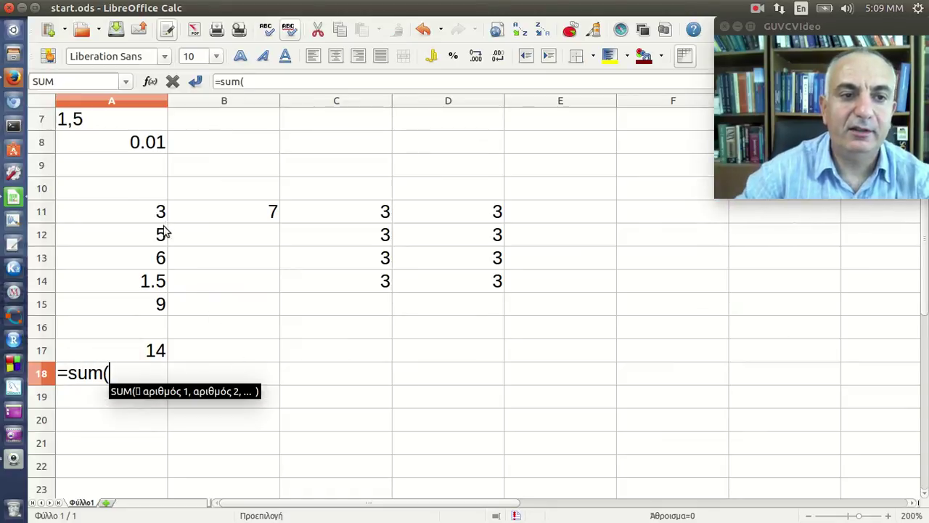
left_click(154, 221)
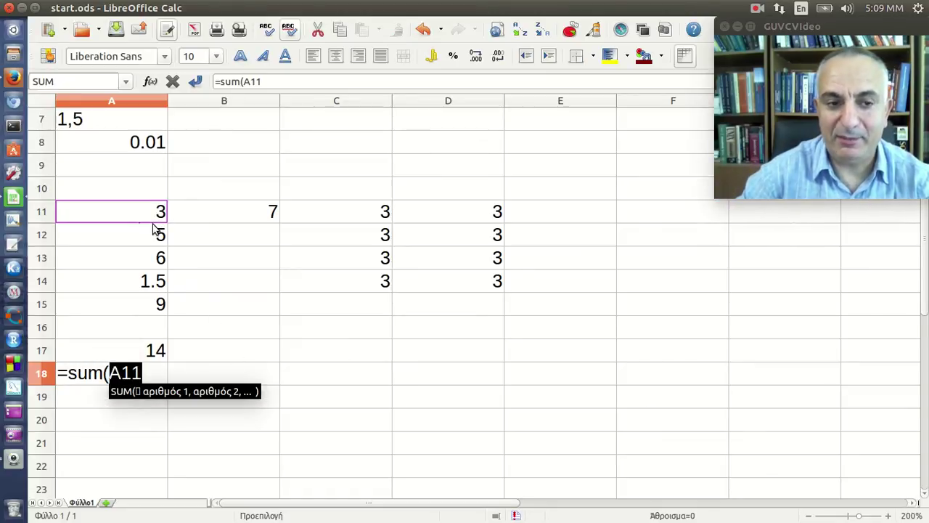
type(";")
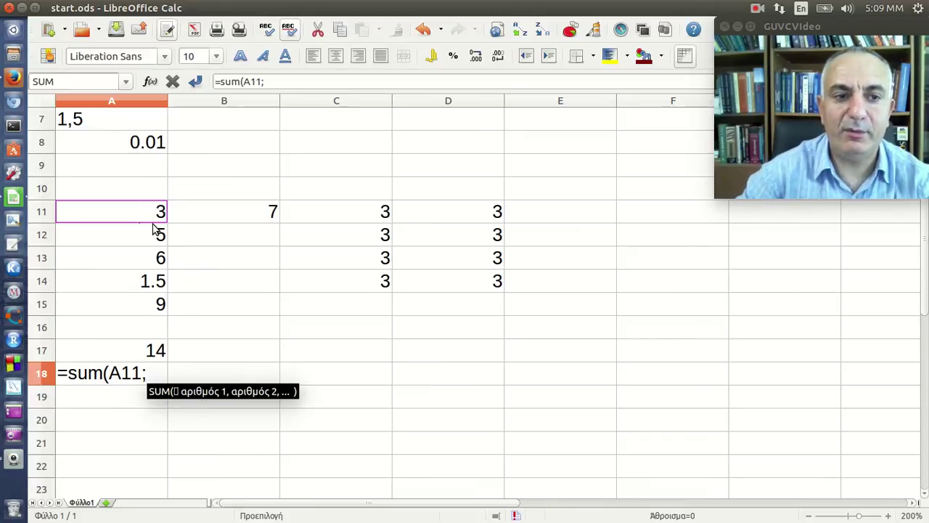
left_click(153, 243)
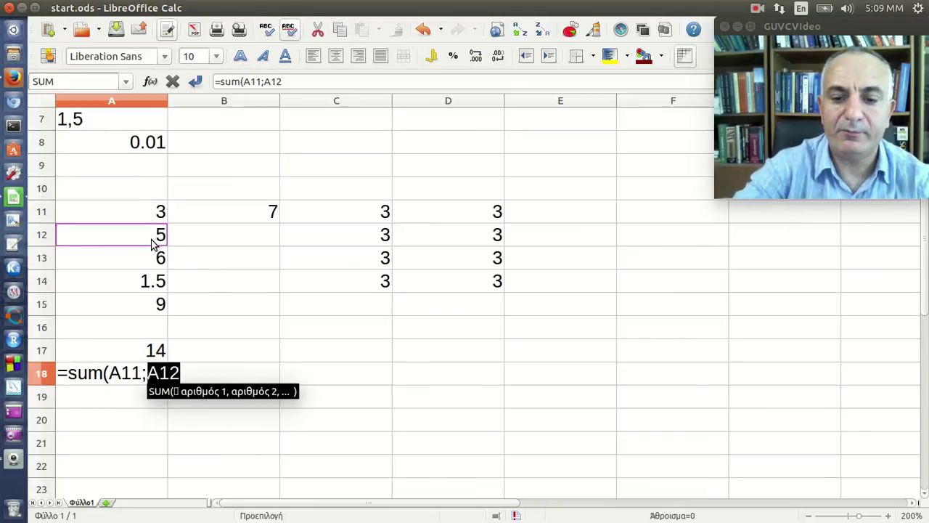
type(";")
left_click(148, 258)
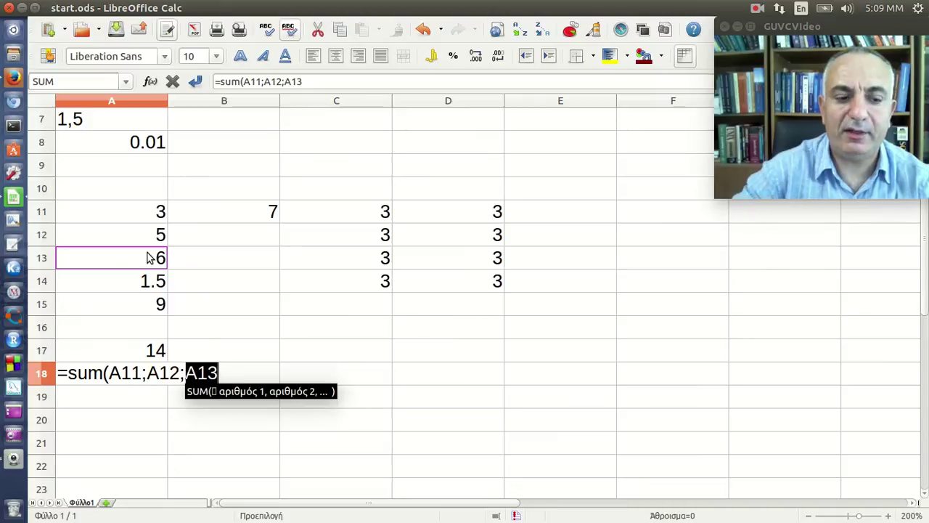
type(")")
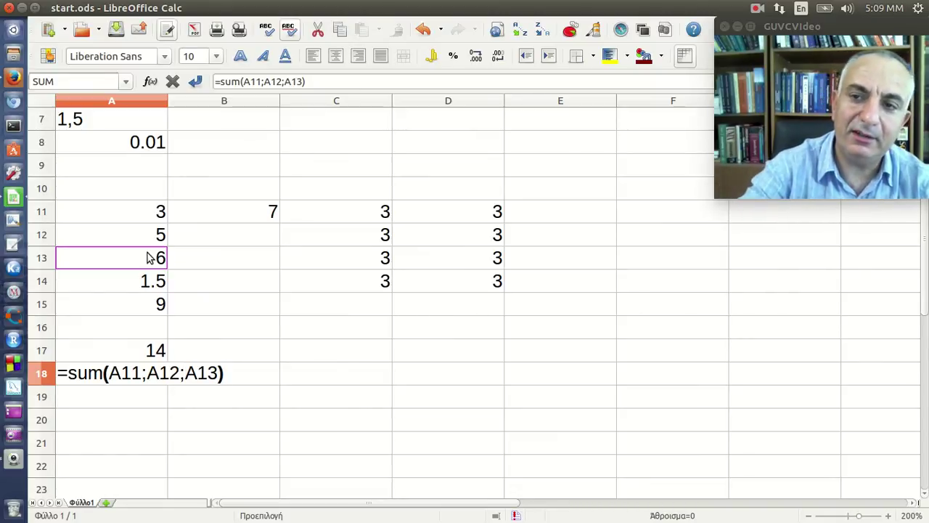
key("Return")
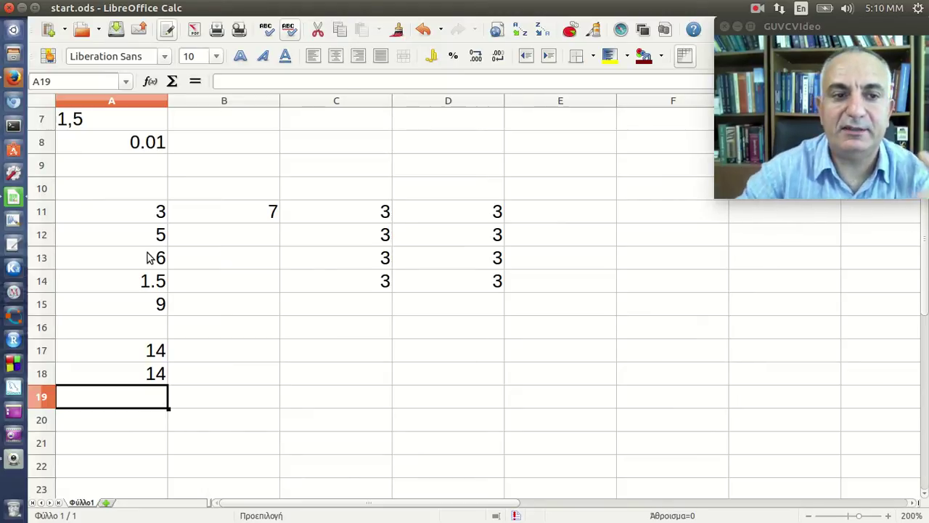
- Check the A11:A13 total, then type =sum(A11:A13) into A19 by dragging over the range
left_click_drag(157, 211, 161, 263)
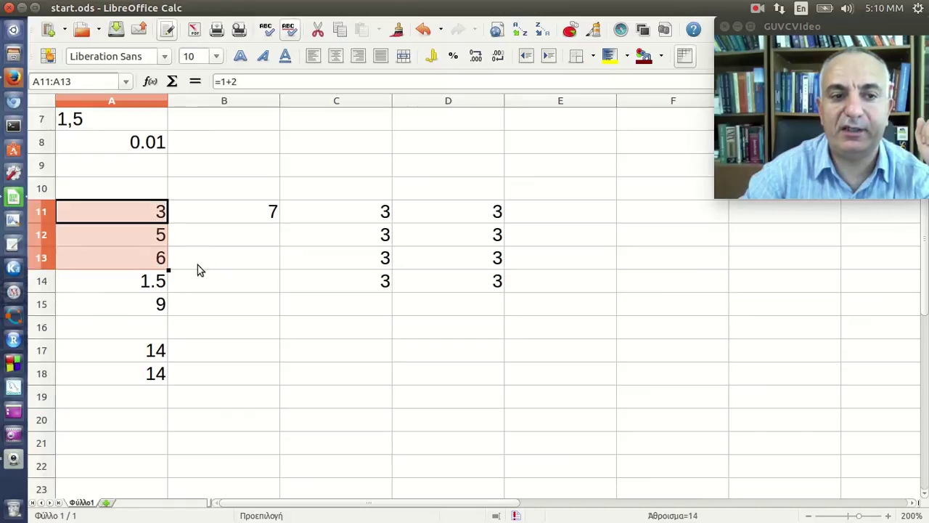
left_click(140, 404)
type("=su")
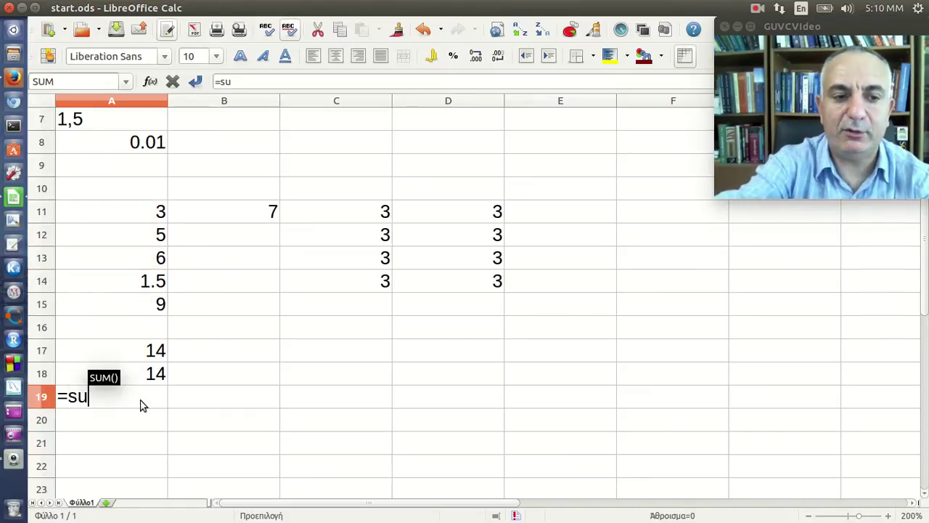
type("m(")
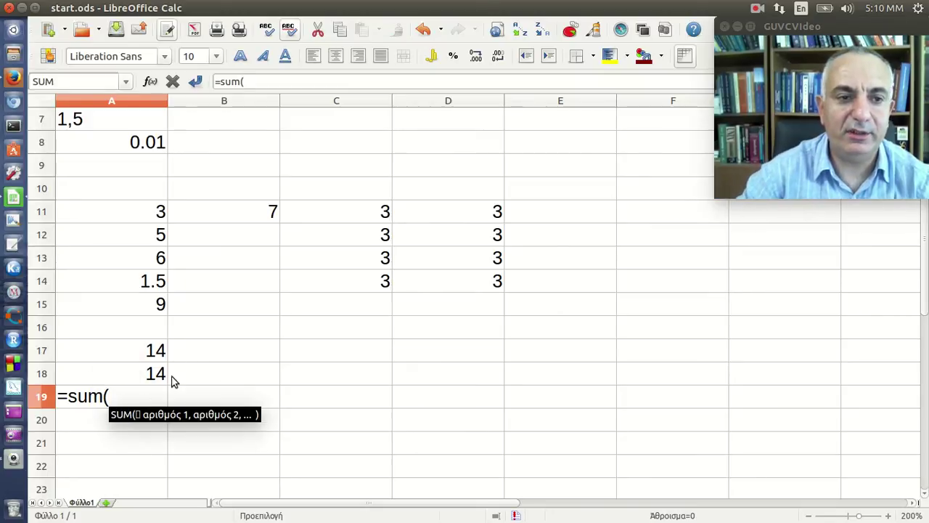
left_click_drag(147, 216, 151, 257)
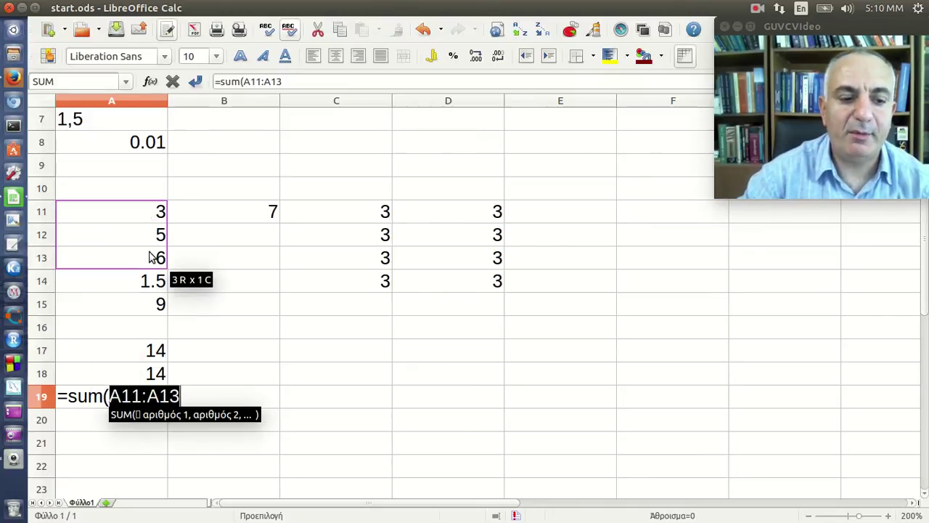
type(")")
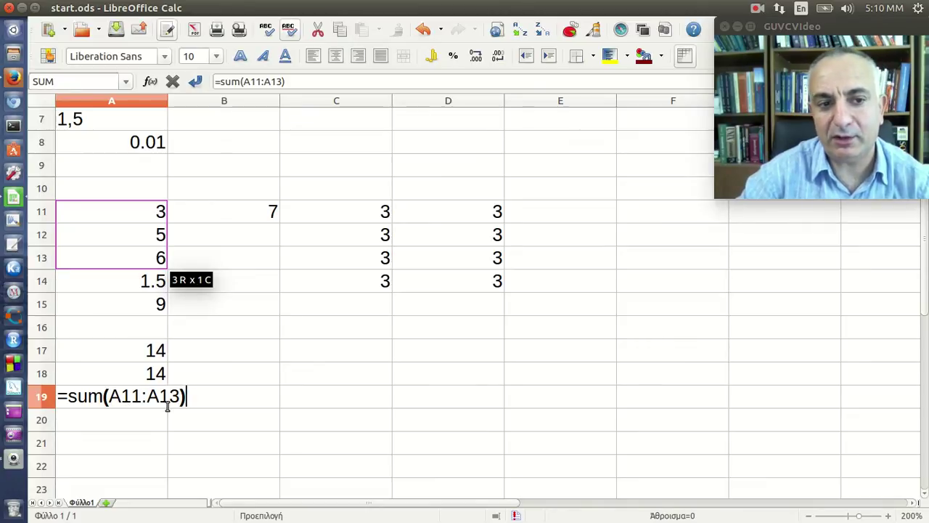
- Confirm A19's range formula, then edit A18 to =SUM(A11,A13) so it gives 9
key("Return")
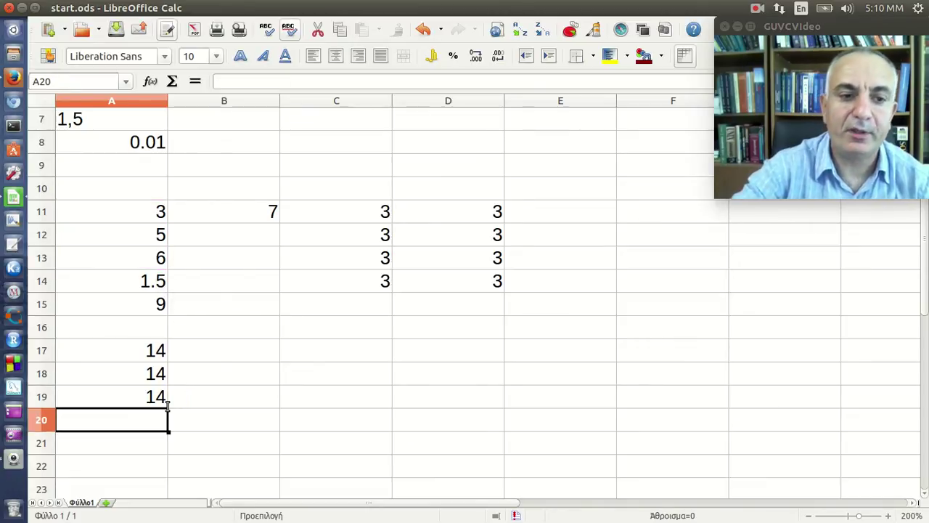
left_click(165, 379)
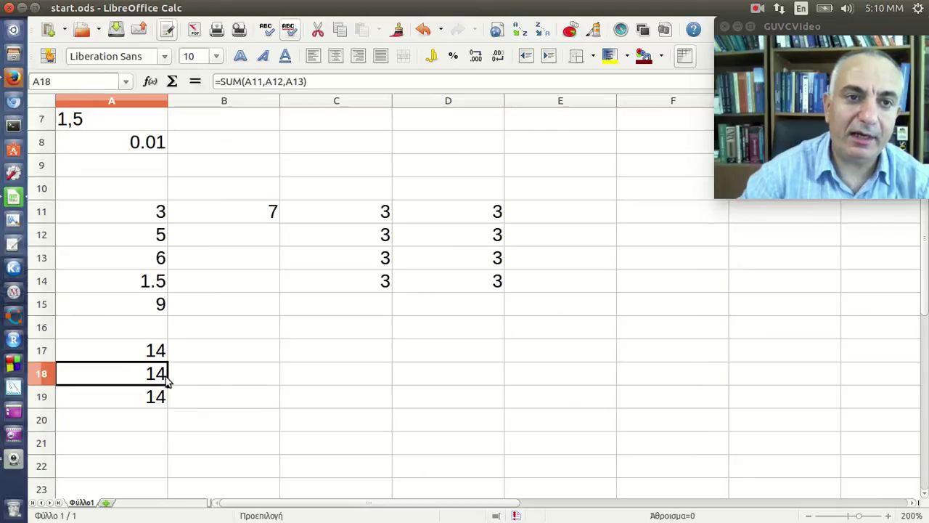
left_click(311, 80)
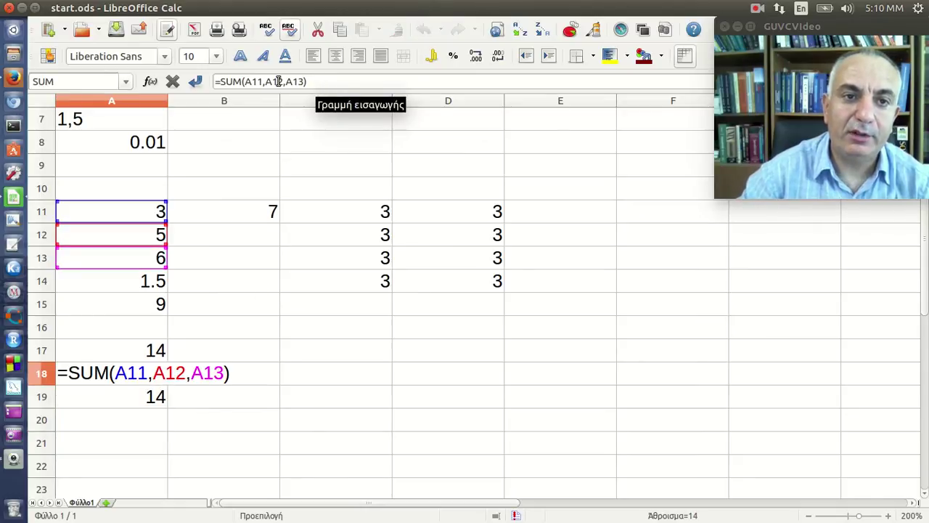
left_click(284, 81)
key("BackSpace")
key("BackSpace")
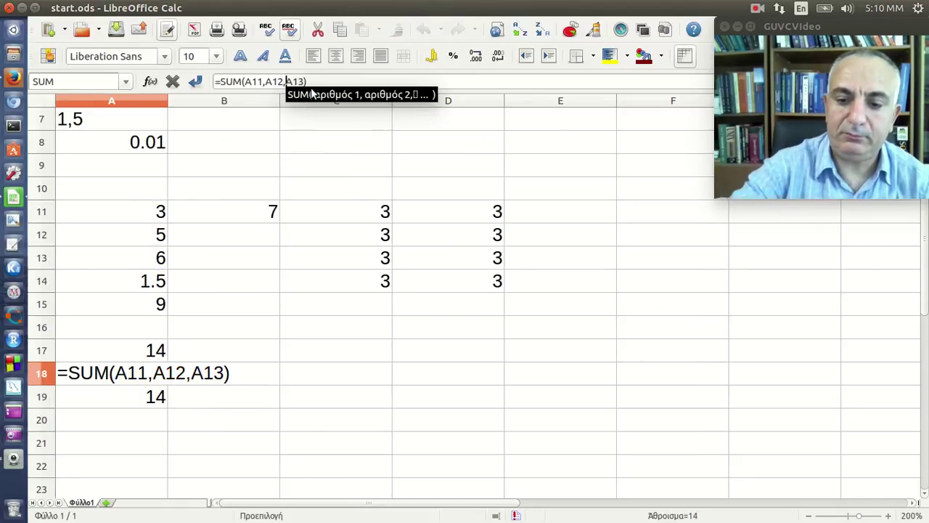
key("BackSpace")
key("BackSpace")
key("BackSpace")
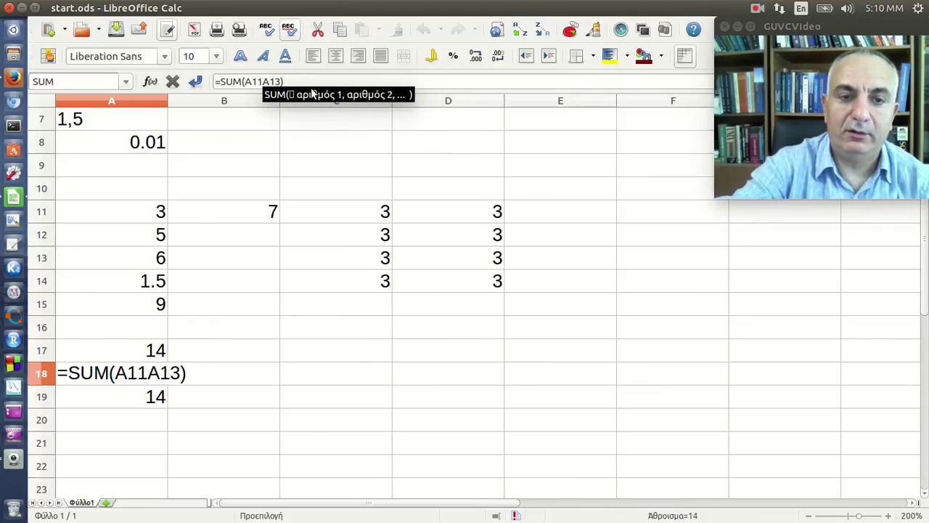
type(",")
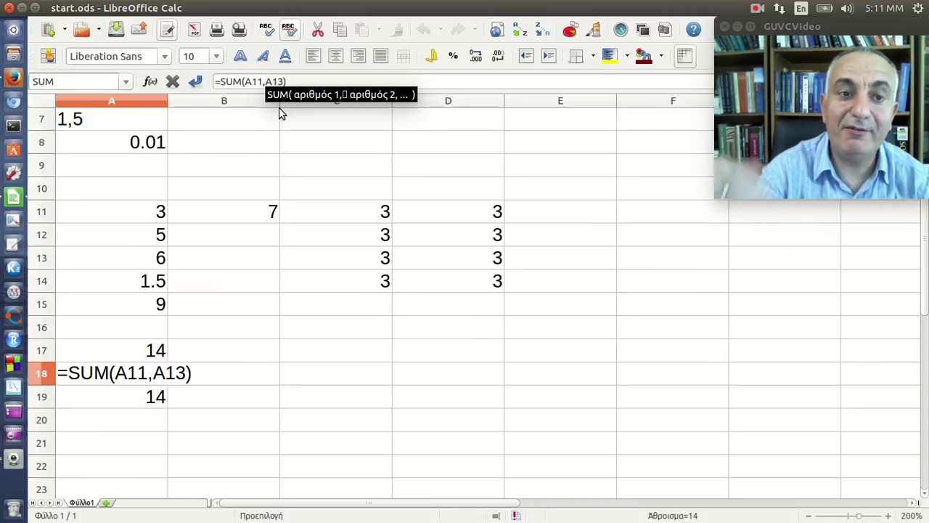
key("Return")
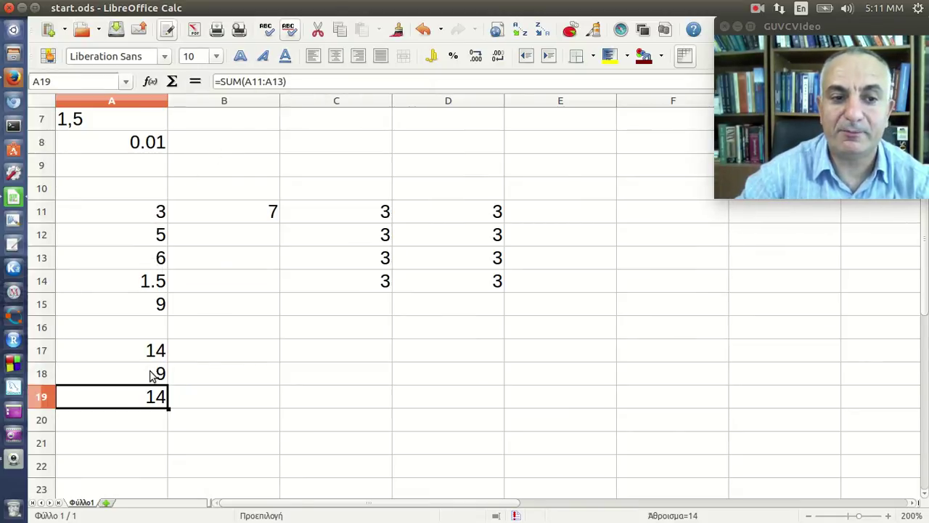
- Reopen A18's formula, cancel the accidental change with Esc, and select A19
left_click(153, 376)
left_click(294, 81)
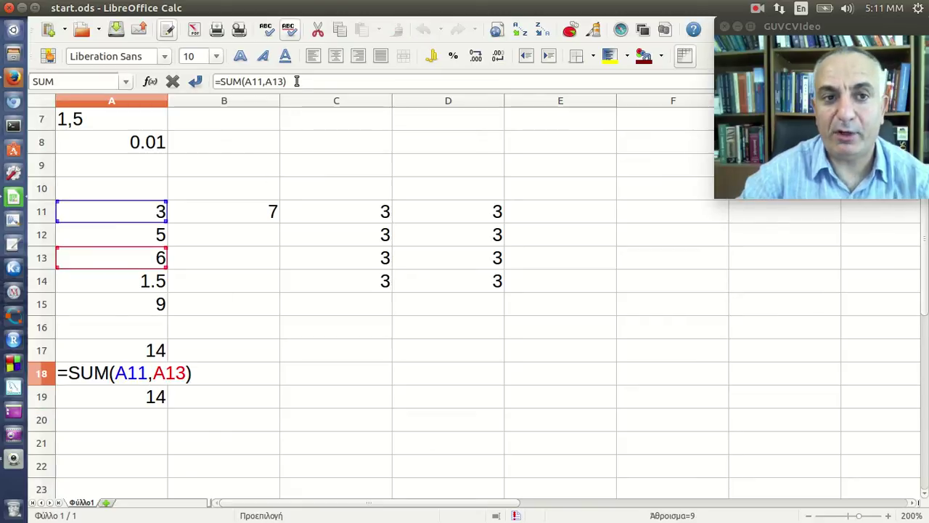
left_click(153, 401)
key("Escape")
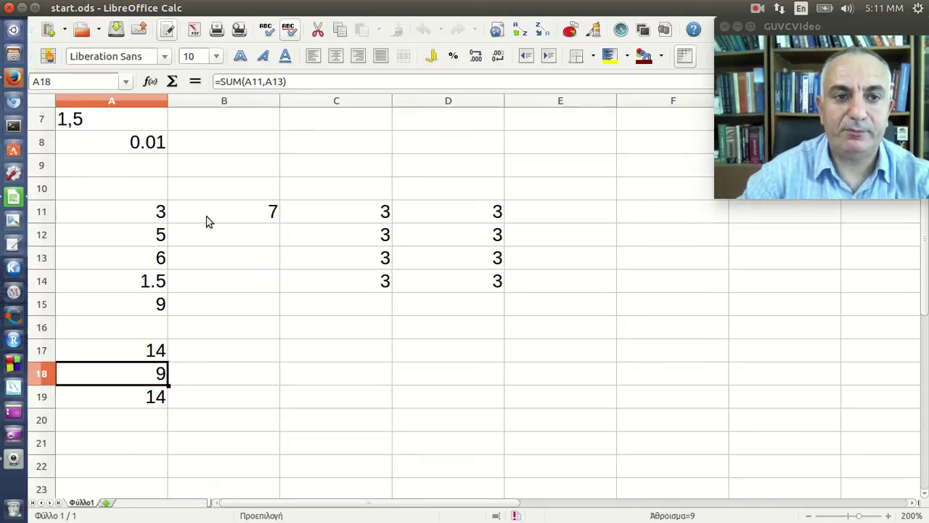
left_click(159, 397)
- Show A19's =SUM(A11:A13) in the input line with its range outlined, then scroll to the sheet top
left_click(294, 81)
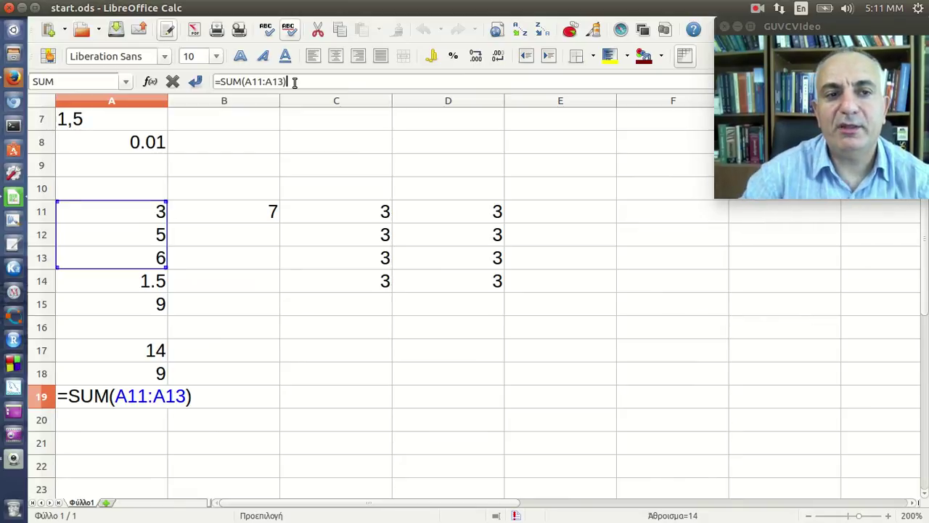
scroll(283, 169, "up", 1)
scroll(283, 170, "up", 1)
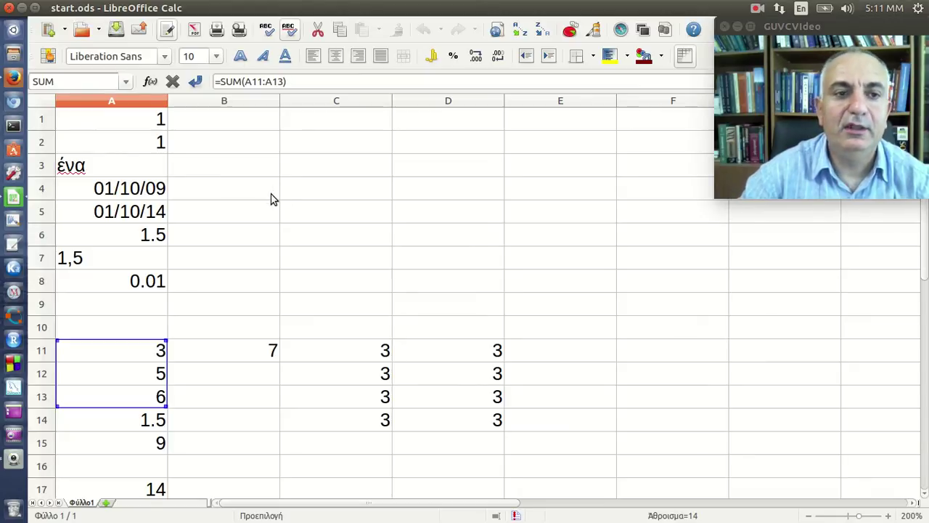
- Leave A19's formula unchanged, then make A1 bold with a yellow background
left_click(272, 197)
key("Escape")
left_click(160, 122)
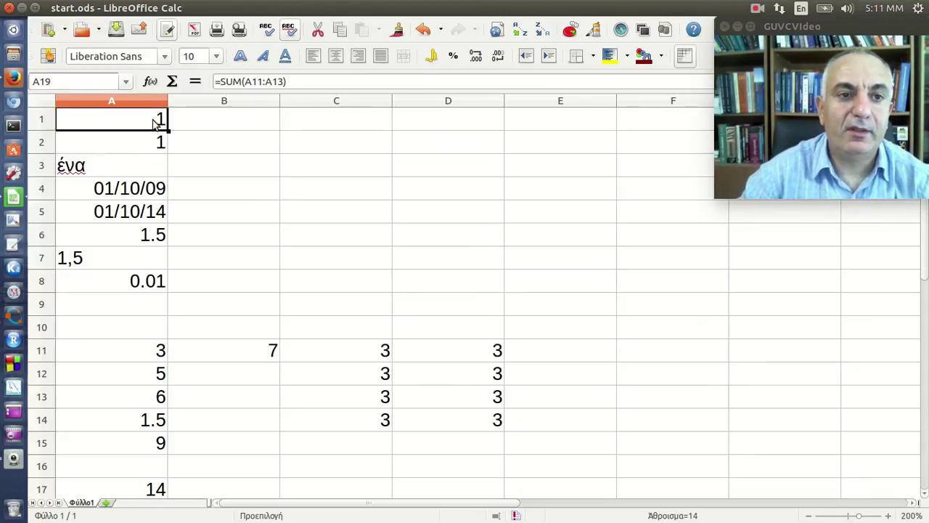
left_click(239, 57)
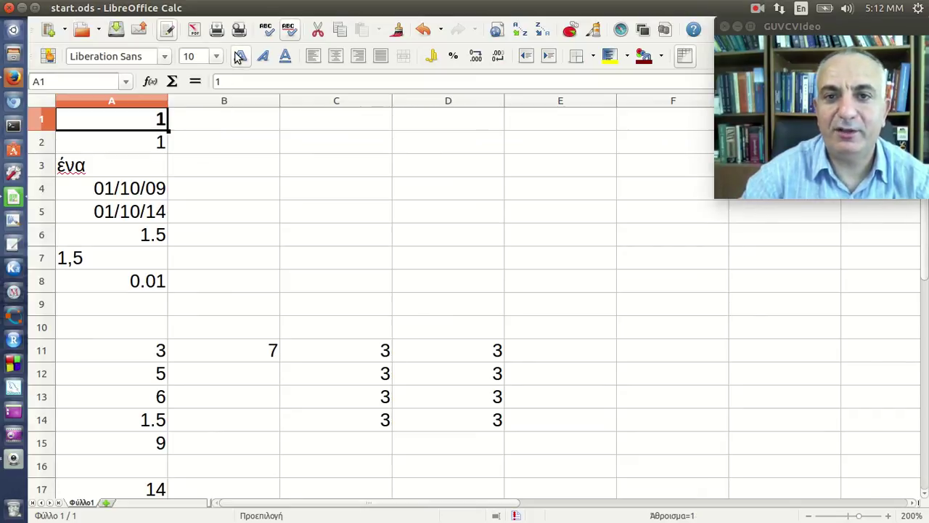
left_click(608, 58)
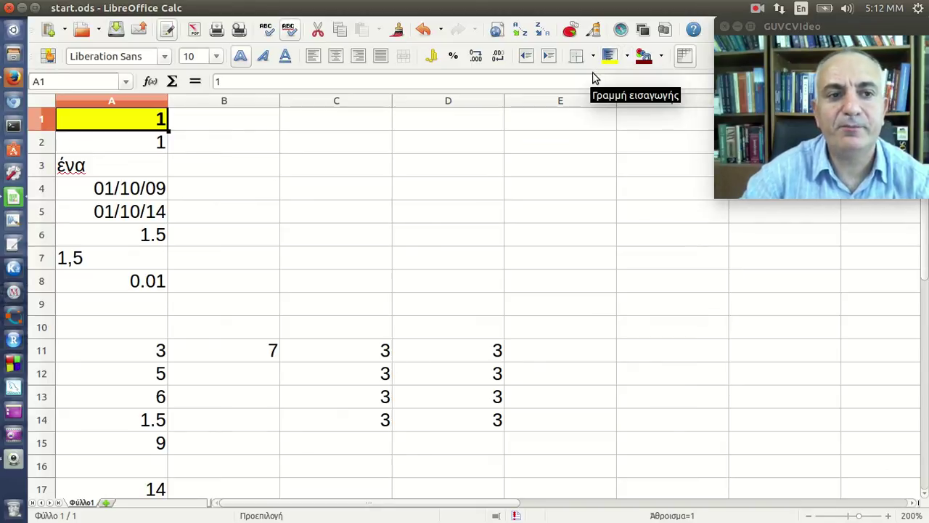
- Open Format Cells for A5 from its context menu, then close it unchanged
left_click(146, 216)
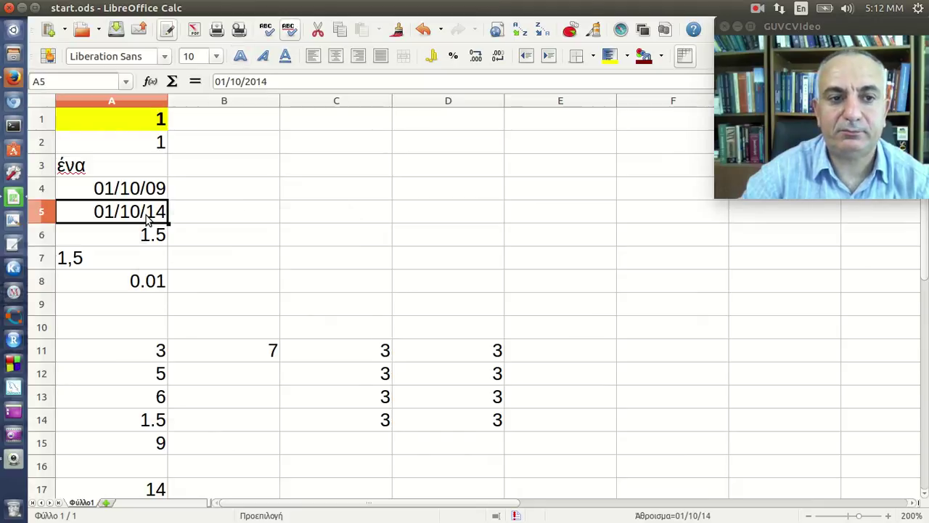
right_click(148, 219)
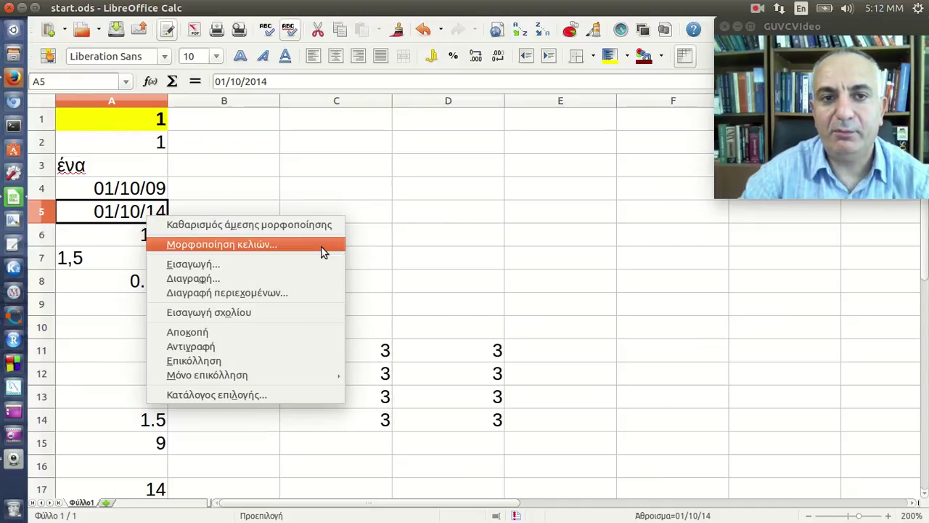
left_click(276, 247)
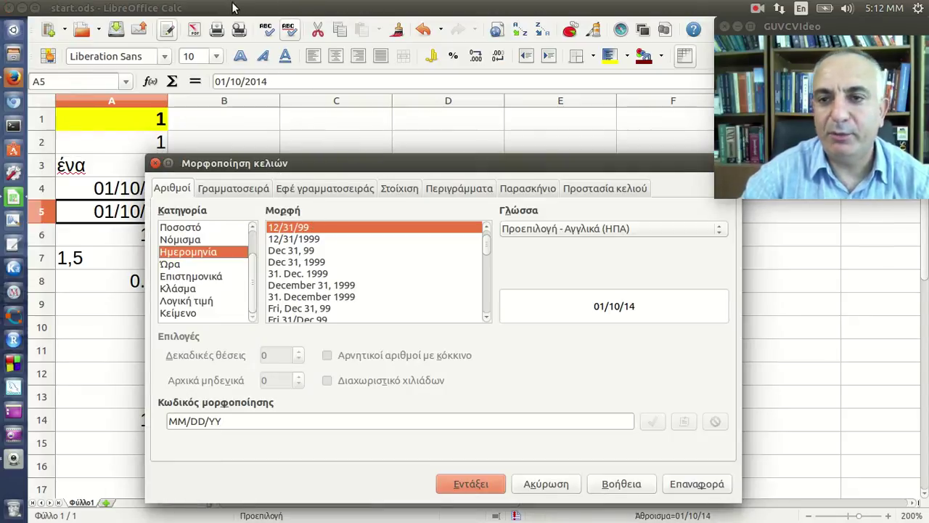
left_click(154, 162)
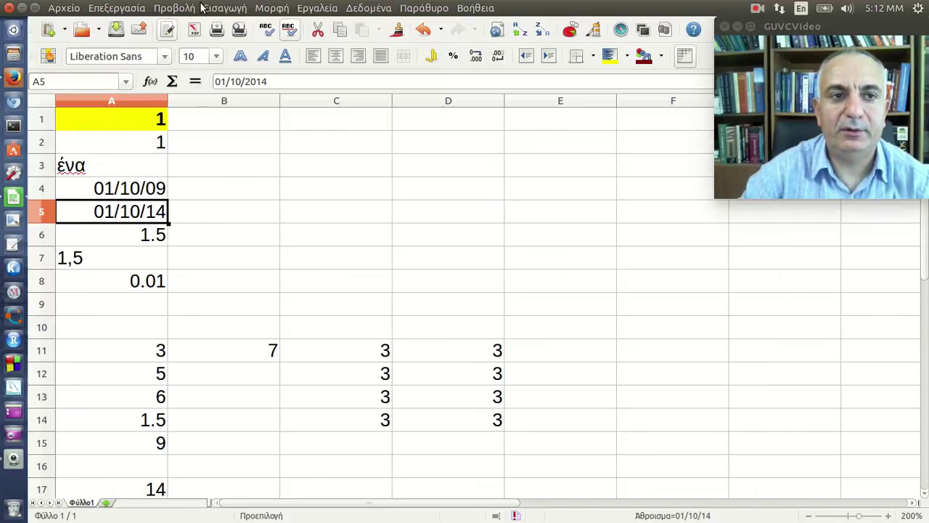
- Through Format > Cells, choose the 31. Dec. 1999 (D. MMM. YYYY) date format for A5
left_click(271, 8)
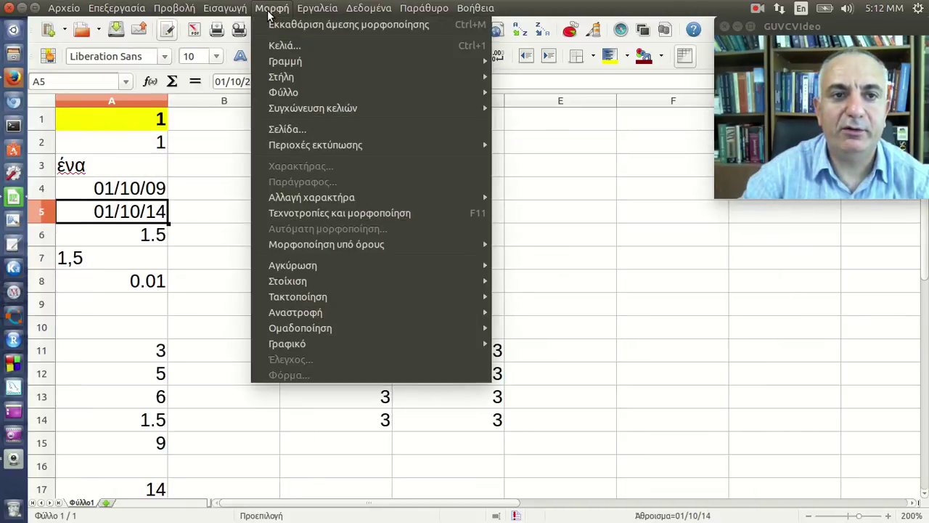
left_click(289, 46)
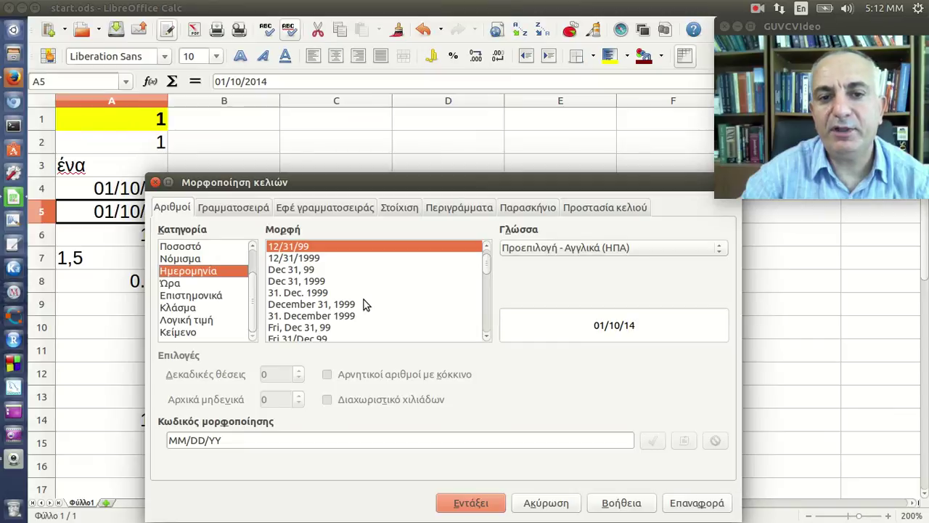
scroll(365, 310, "down", 2)
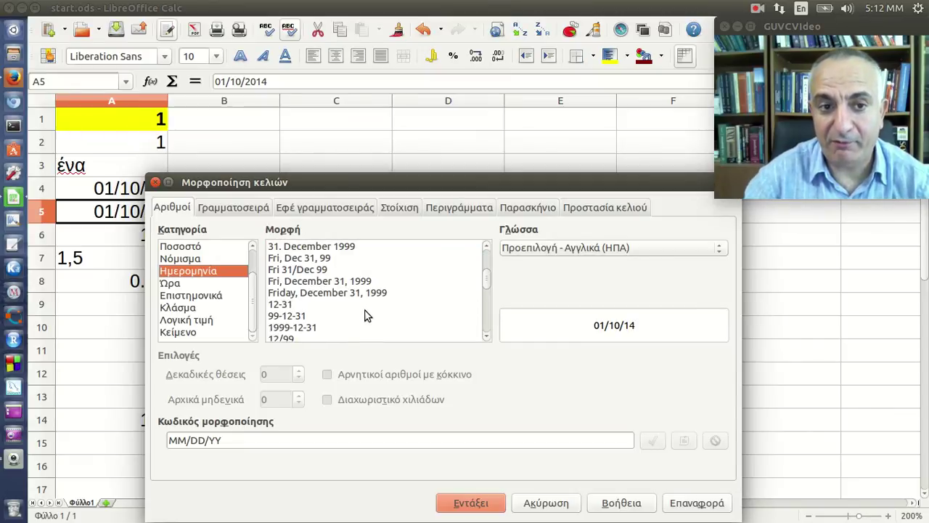
scroll(371, 316, "down", 1)
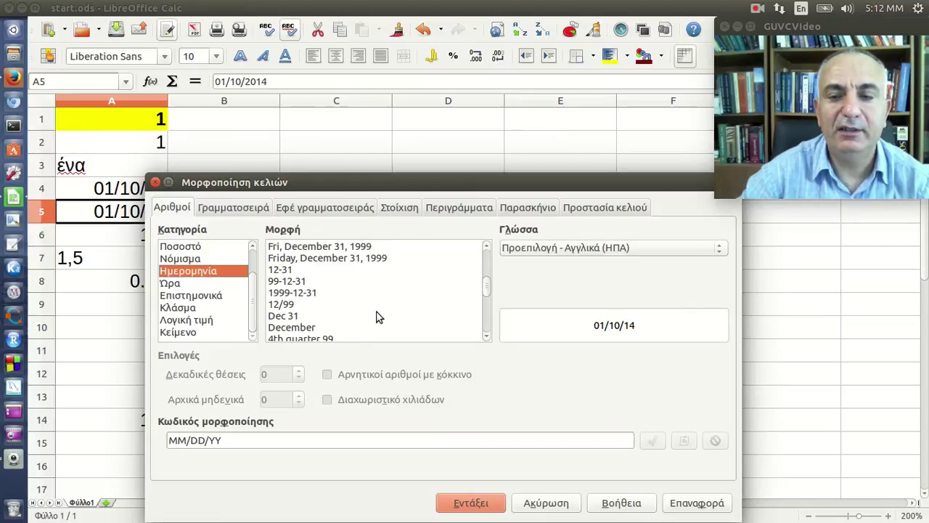
scroll(376, 317, "down", 1)
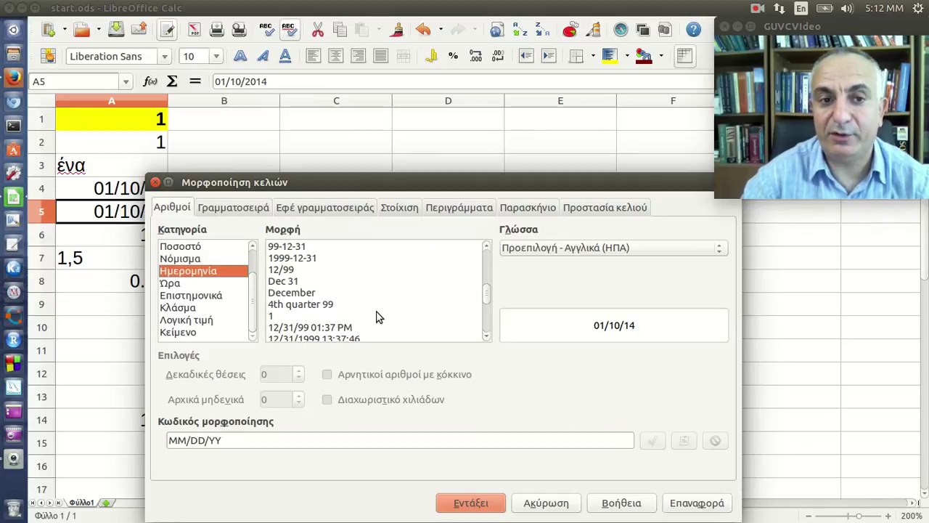
scroll(376, 317, "up", 3)
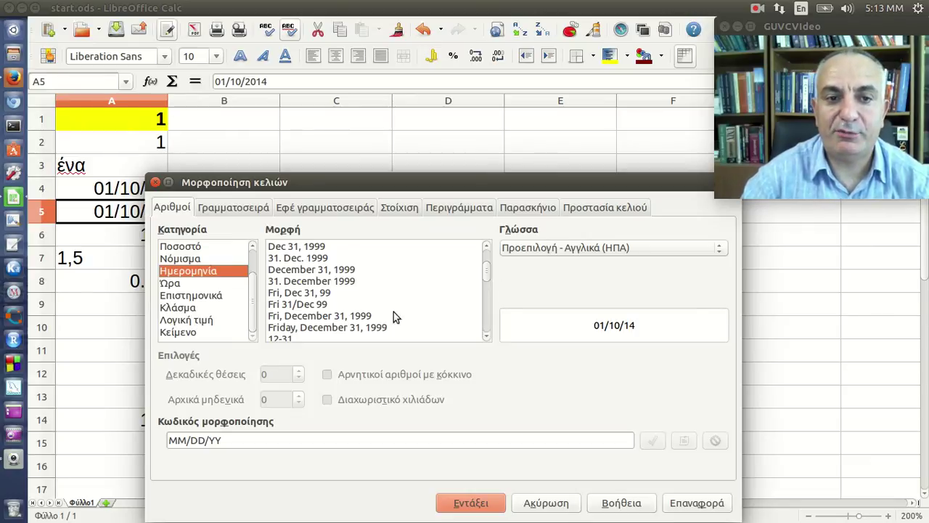
left_click(315, 259)
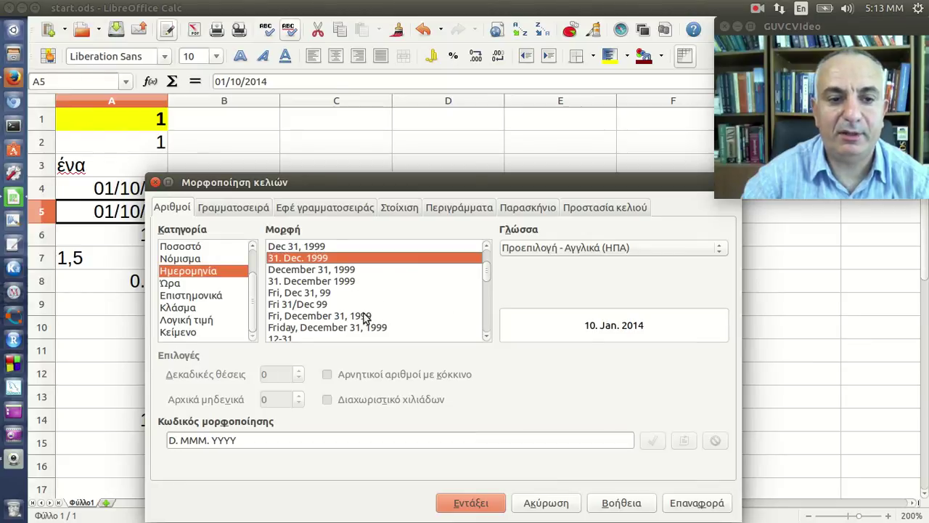
- Apply the new date format, widen column A to show 10. Jan. 2014, then undo both
left_click(479, 500)
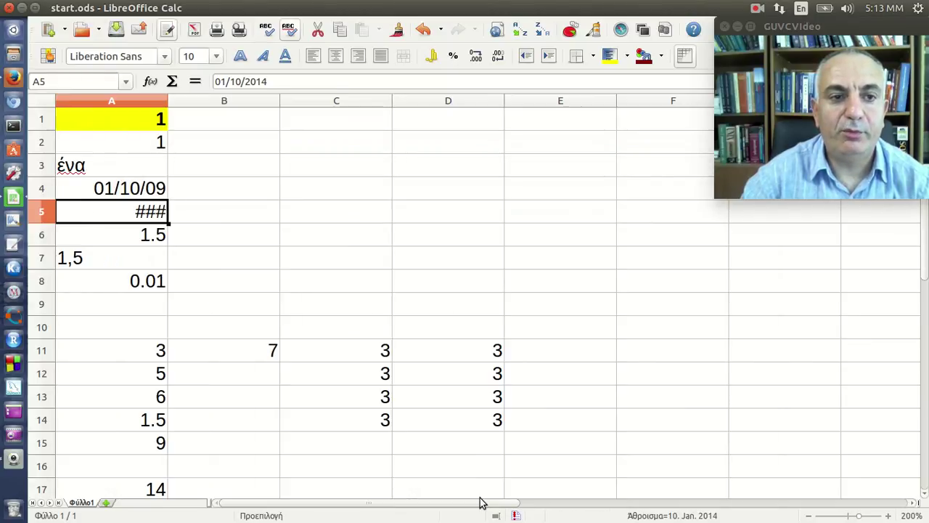
left_click_drag(168, 103, 221, 103)
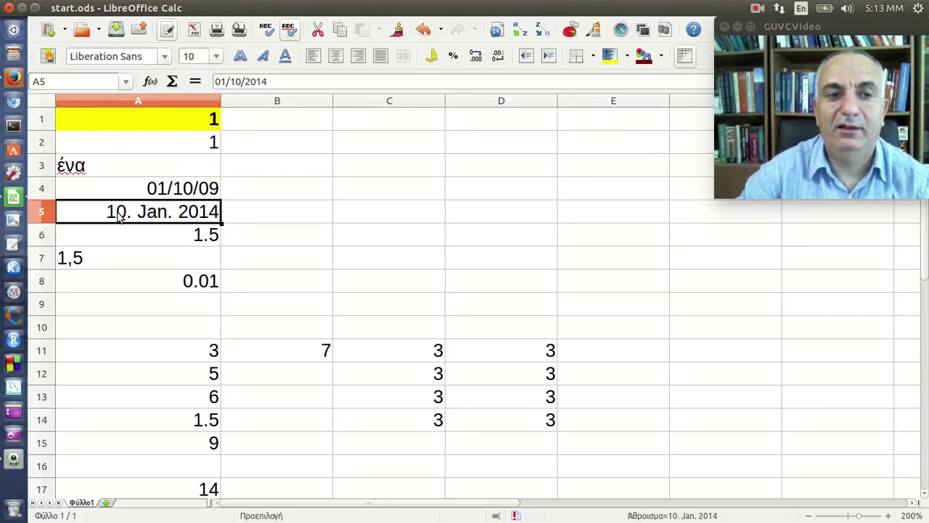
key("ctrl+z")
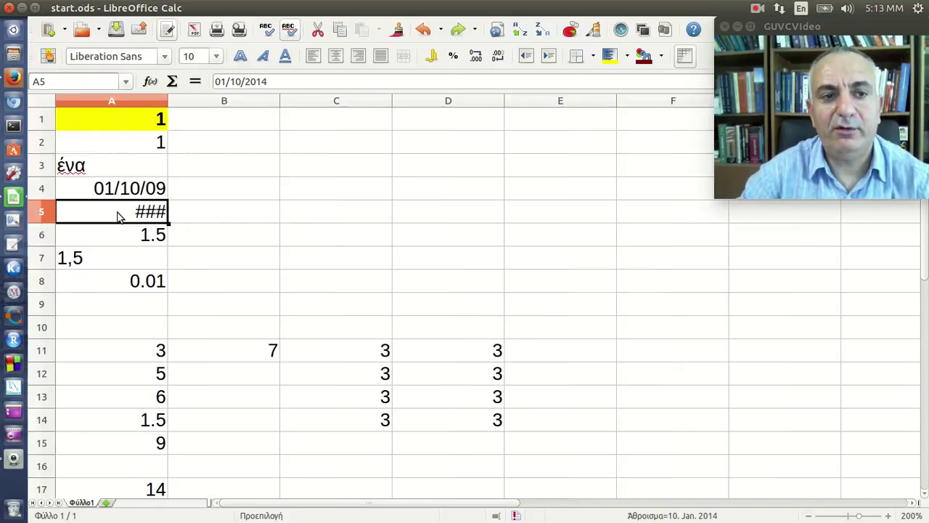
key("ctrl+z")
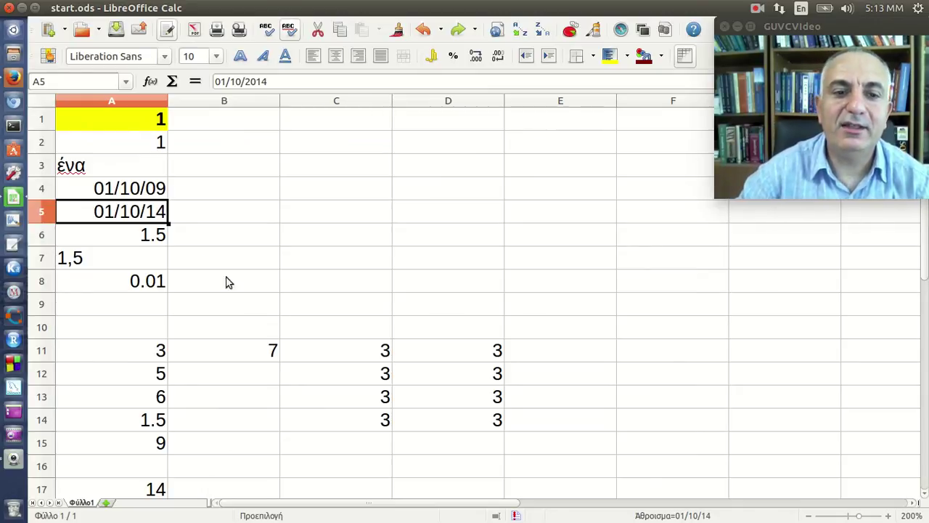
left_click(349, 372)
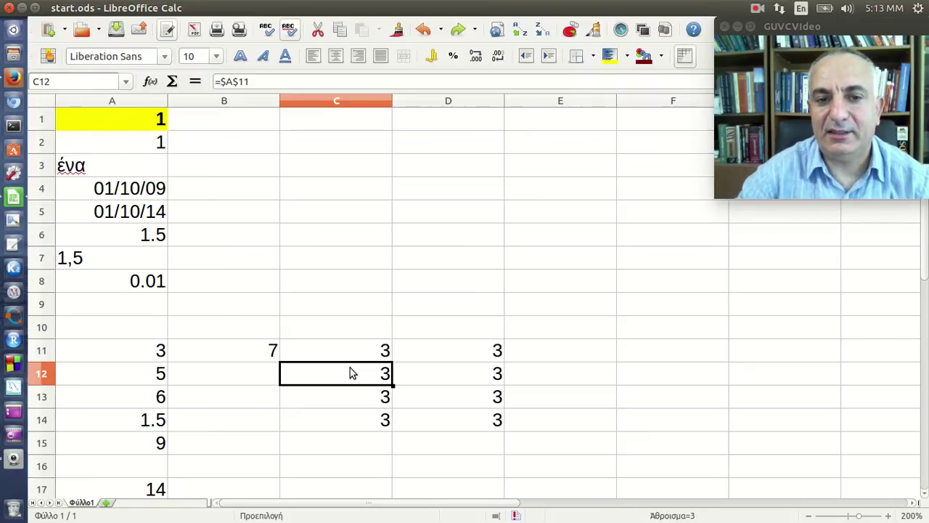